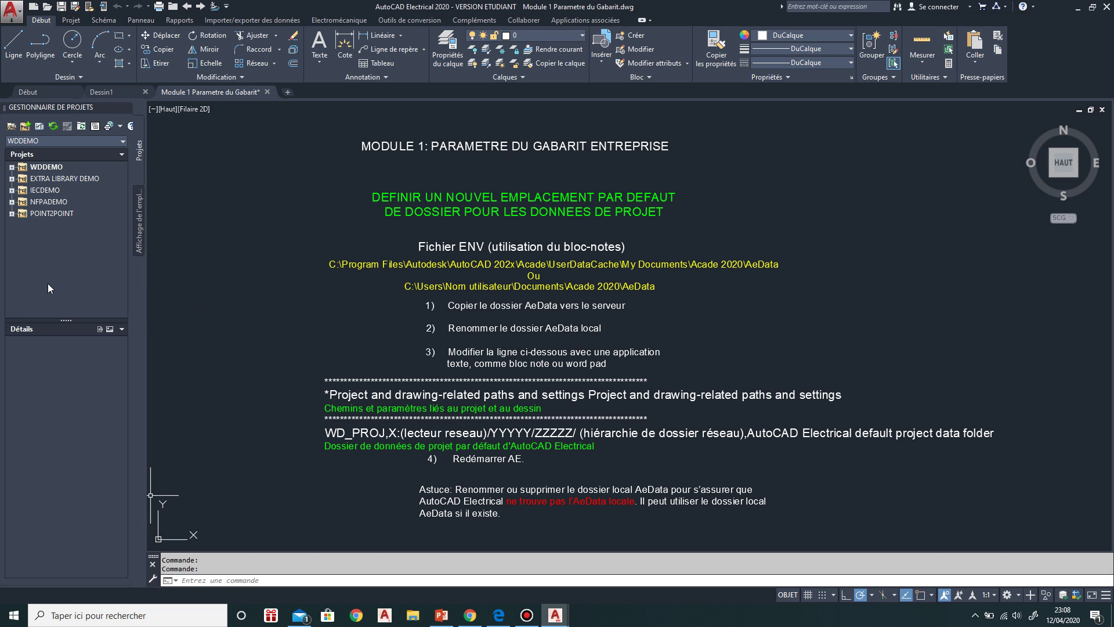
Start creating a new project and examine the default project location path.
left_click(25, 126)
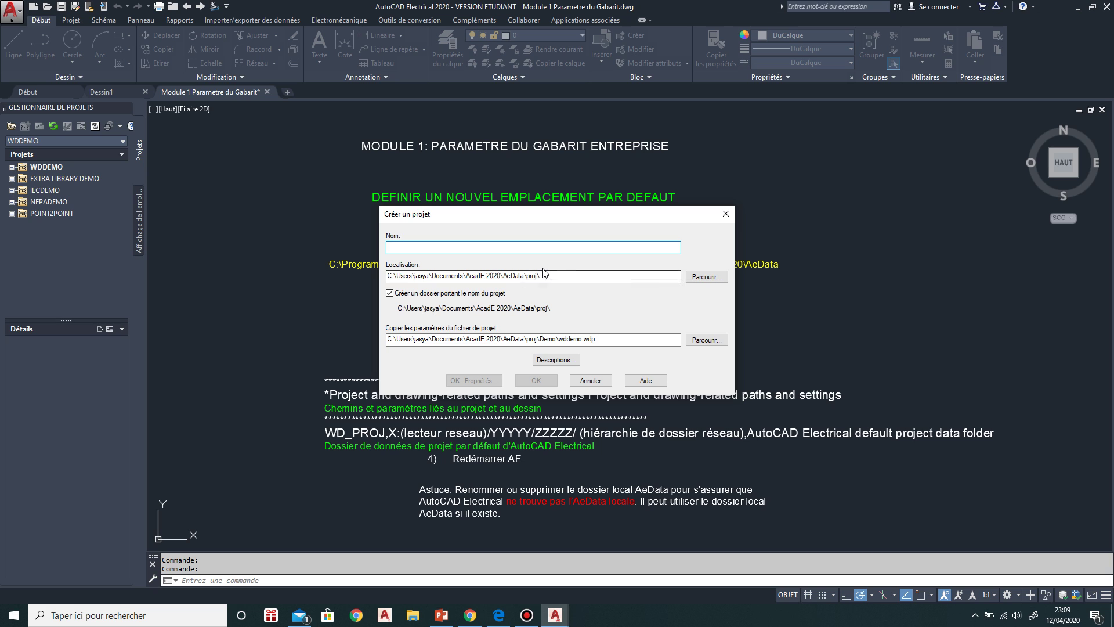
left_click_drag(562, 276, 369, 280)
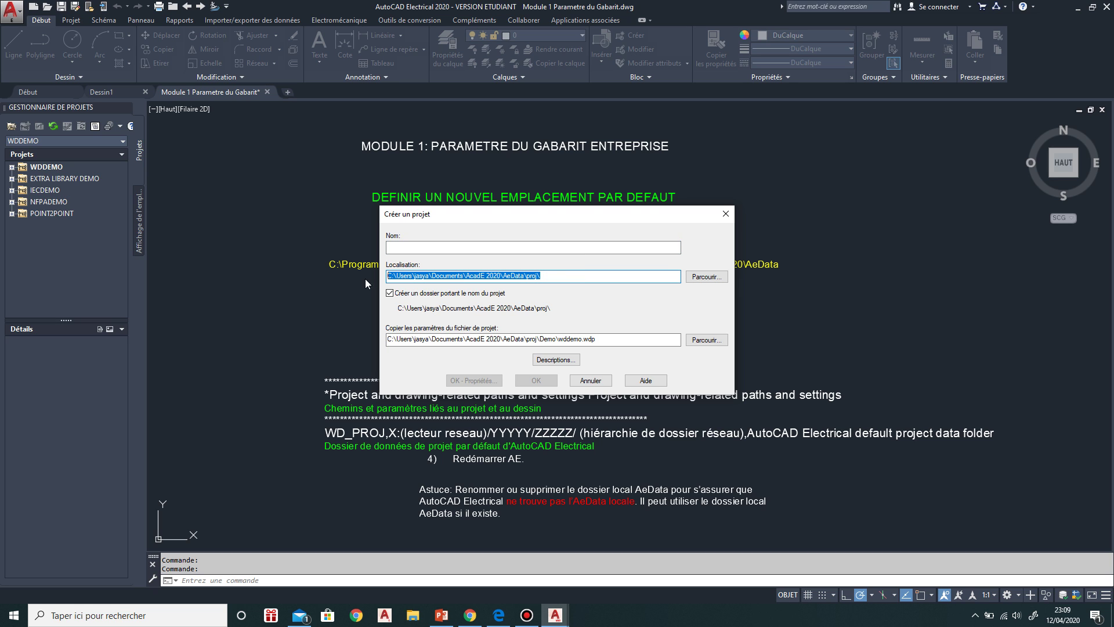
left_click_drag(625, 223, 809, 134)
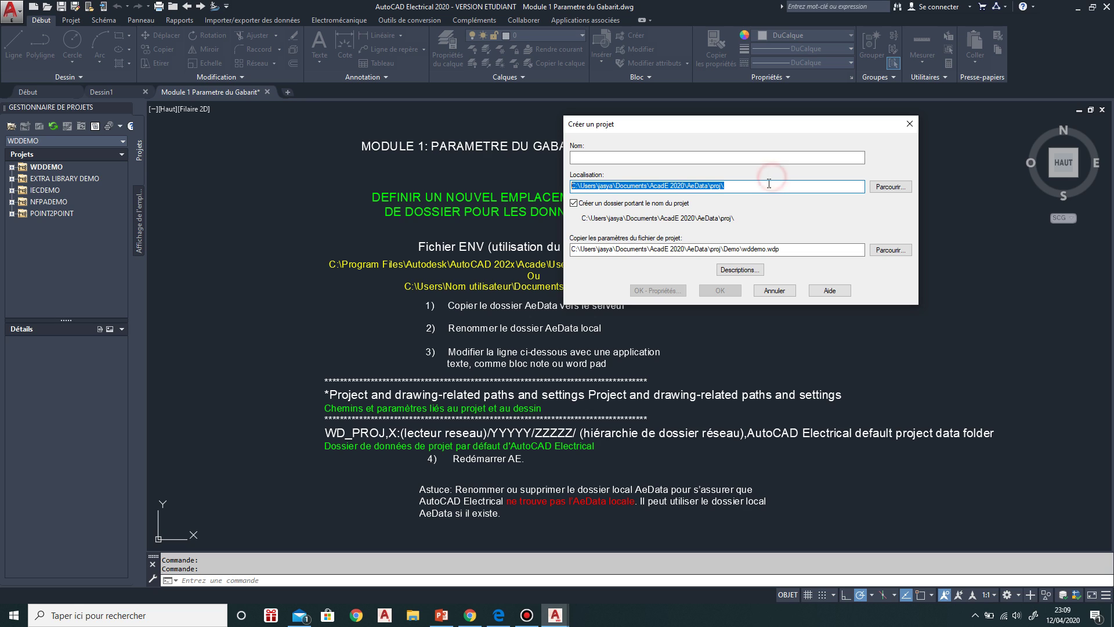
left_click(765, 185)
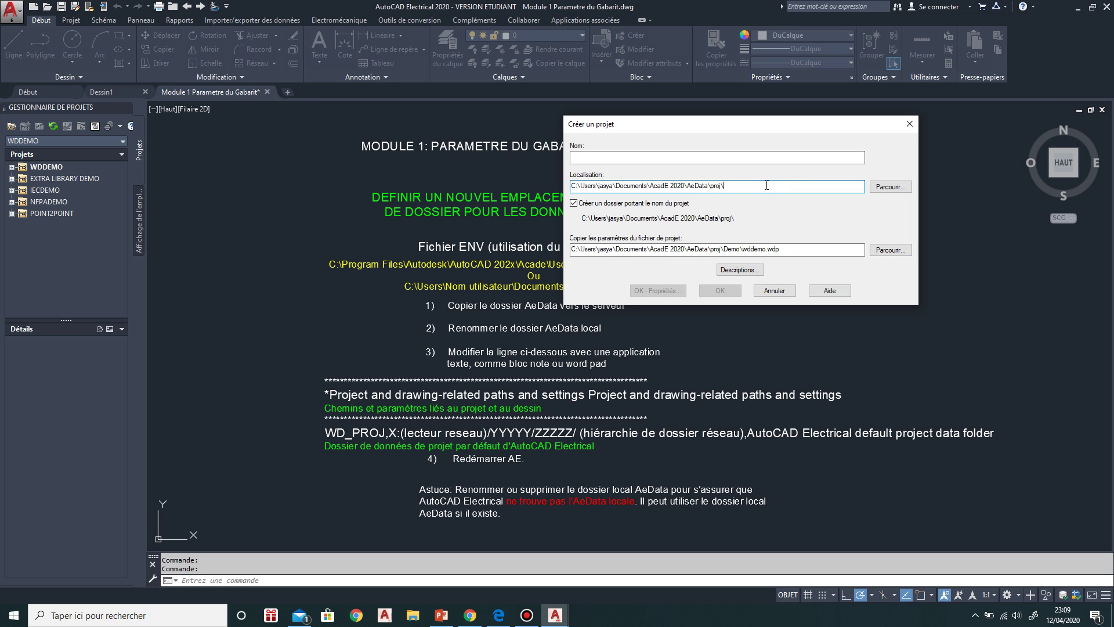
Set the new project's location to the Acade 2020\AeData\Proj folder.
left_click(891, 186)
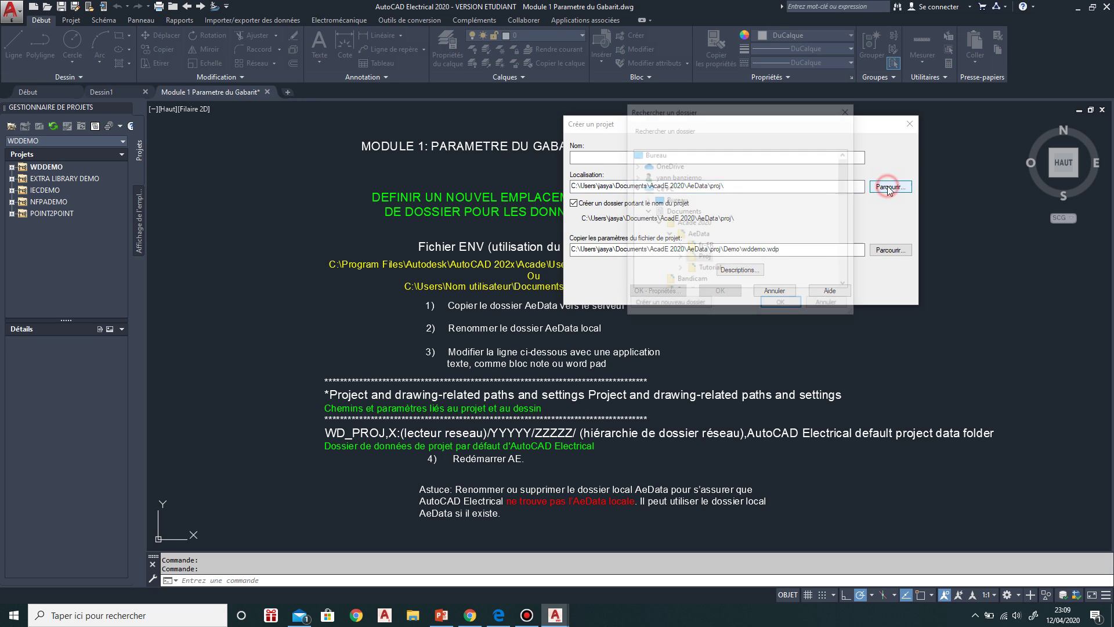
scroll(697, 243, "down", 10)
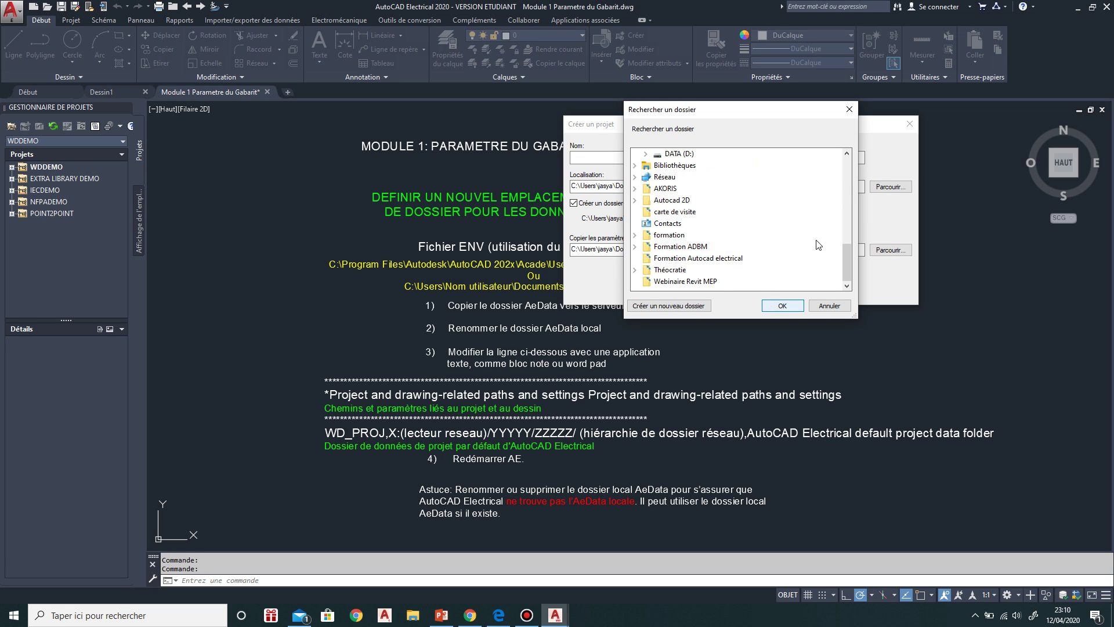
left_click(782, 306)
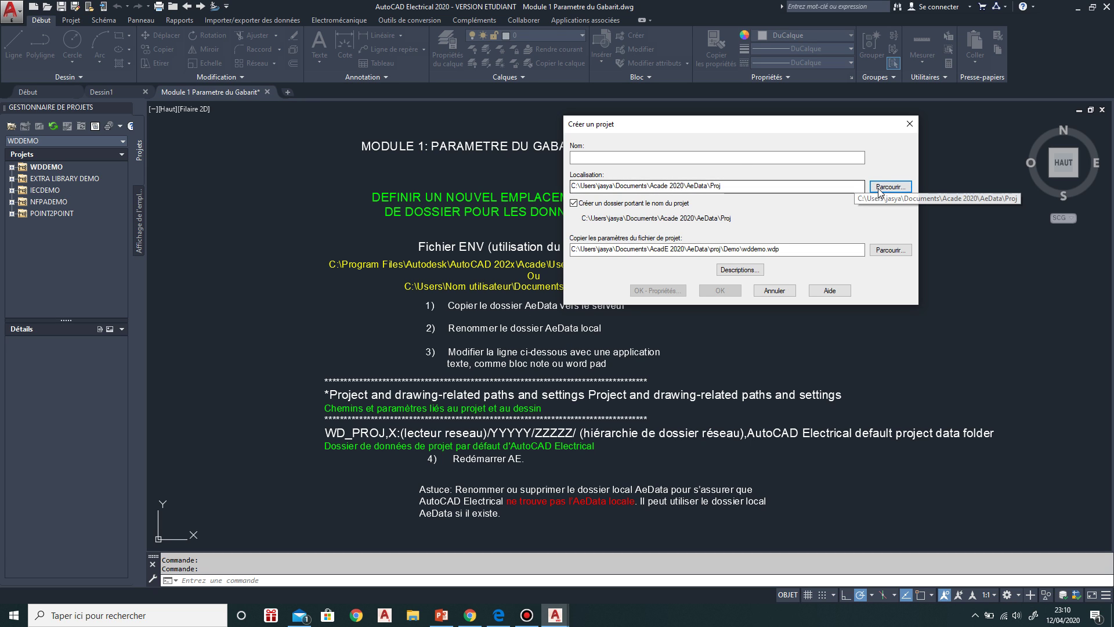
left_click(781, 192)
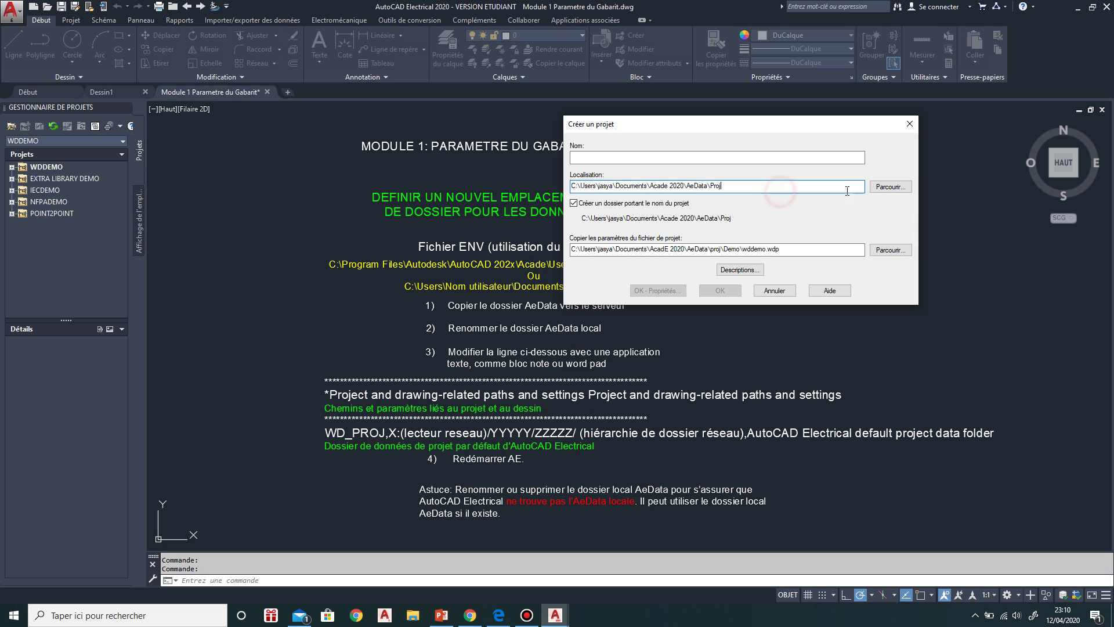
Look through the folders available for the project location, leave the path as is, and close the new project dialog without creating anything.
left_click(904, 191)
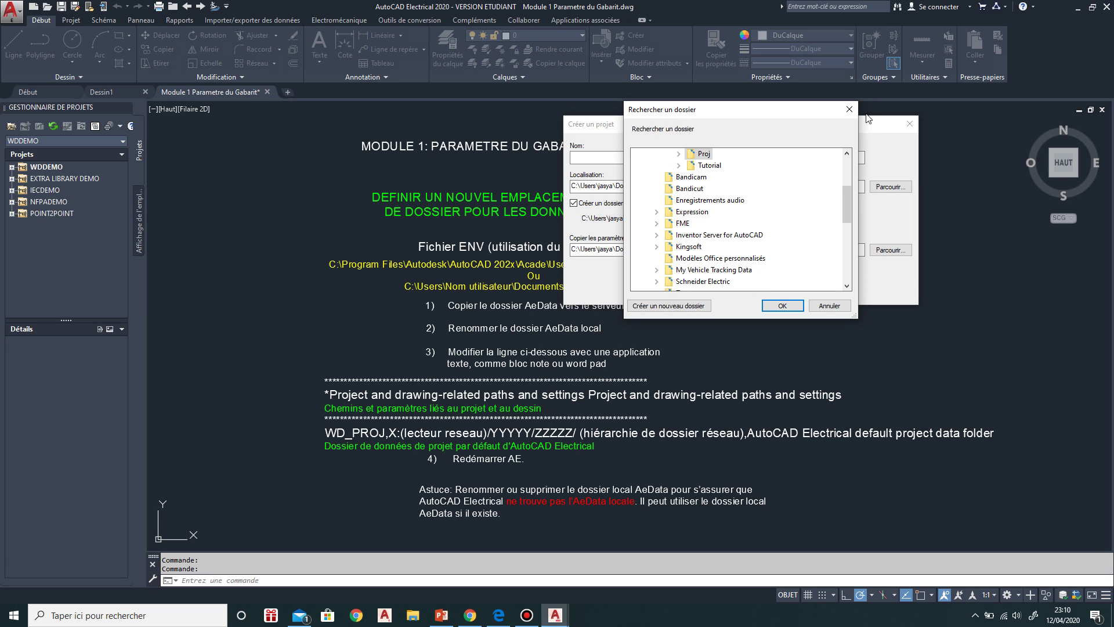
left_click(849, 109)
left_click(810, 185)
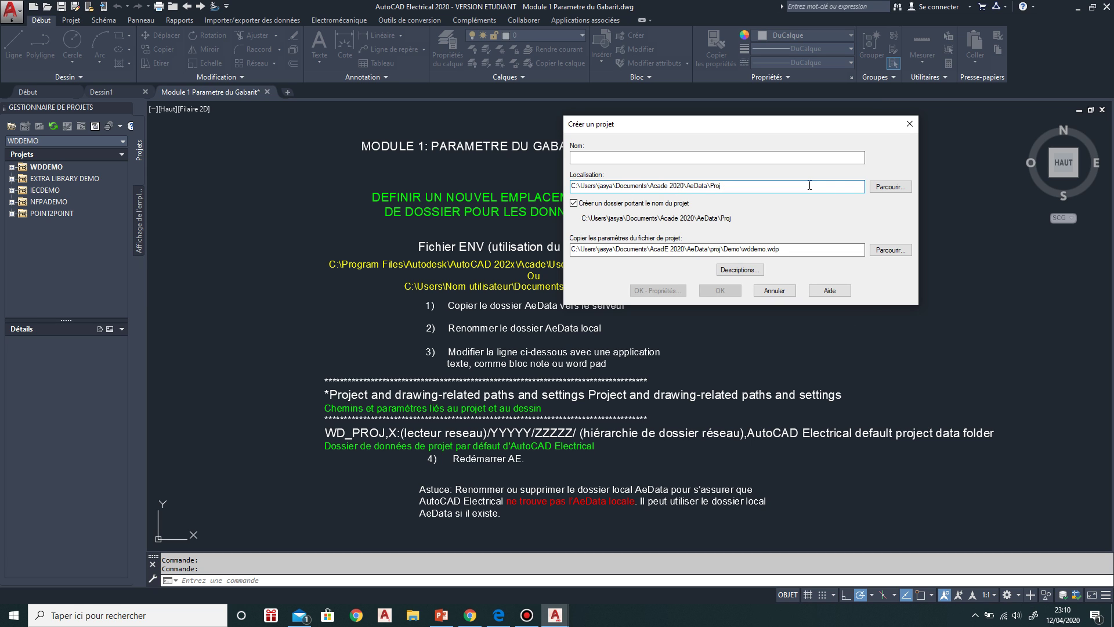
left_click(899, 189)
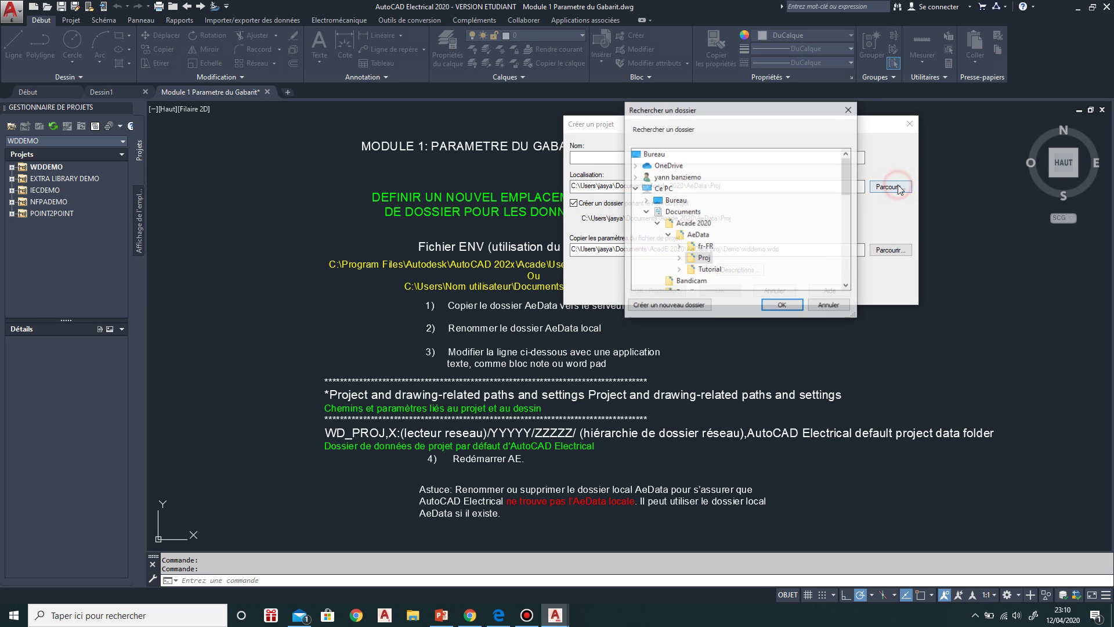
left_click_drag(848, 196, 848, 172)
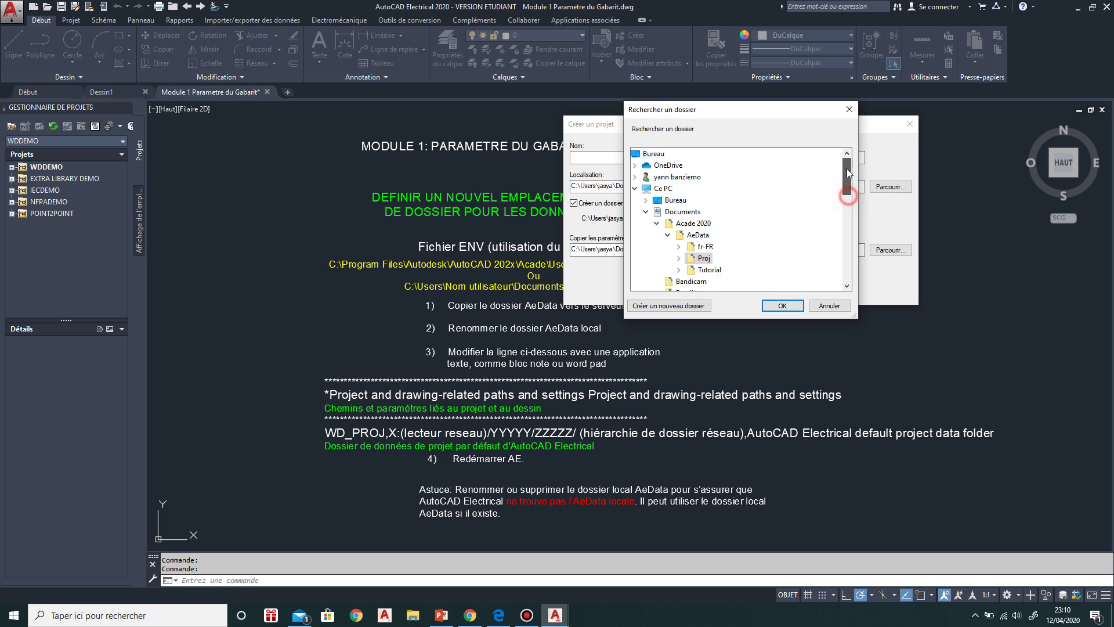
scroll(726, 250, "down", 5)
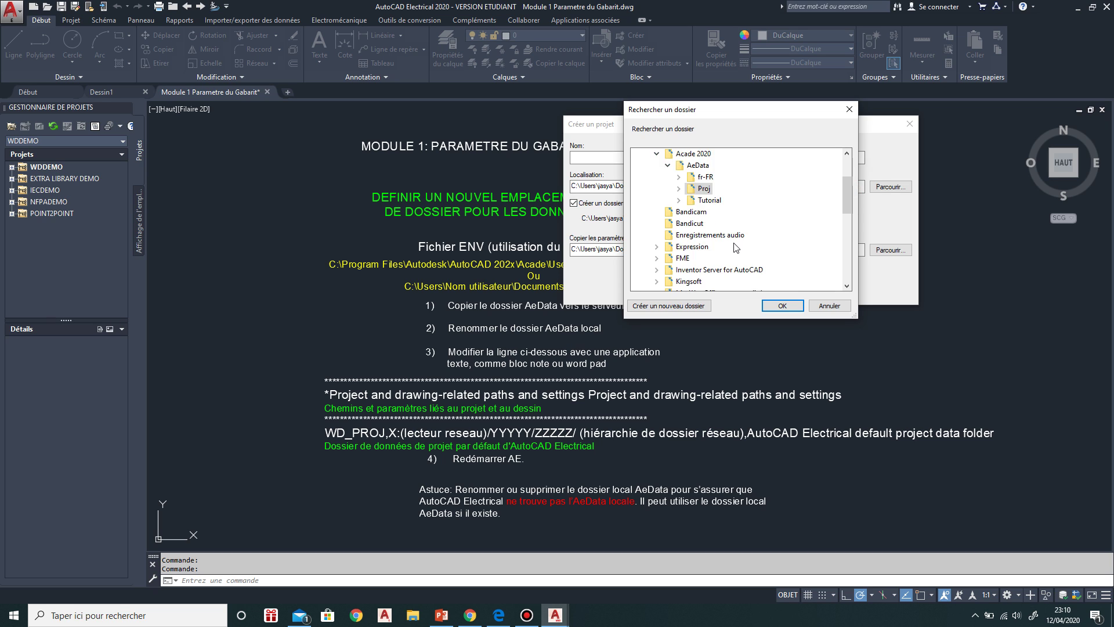
left_click(849, 109)
left_click(761, 186)
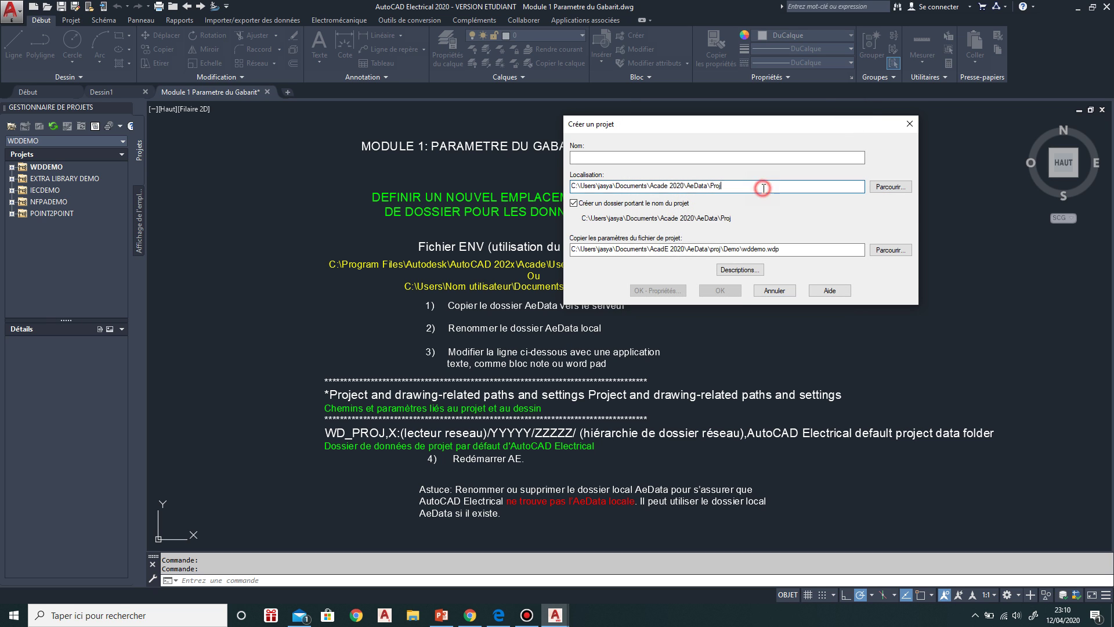
double_click(813, 189)
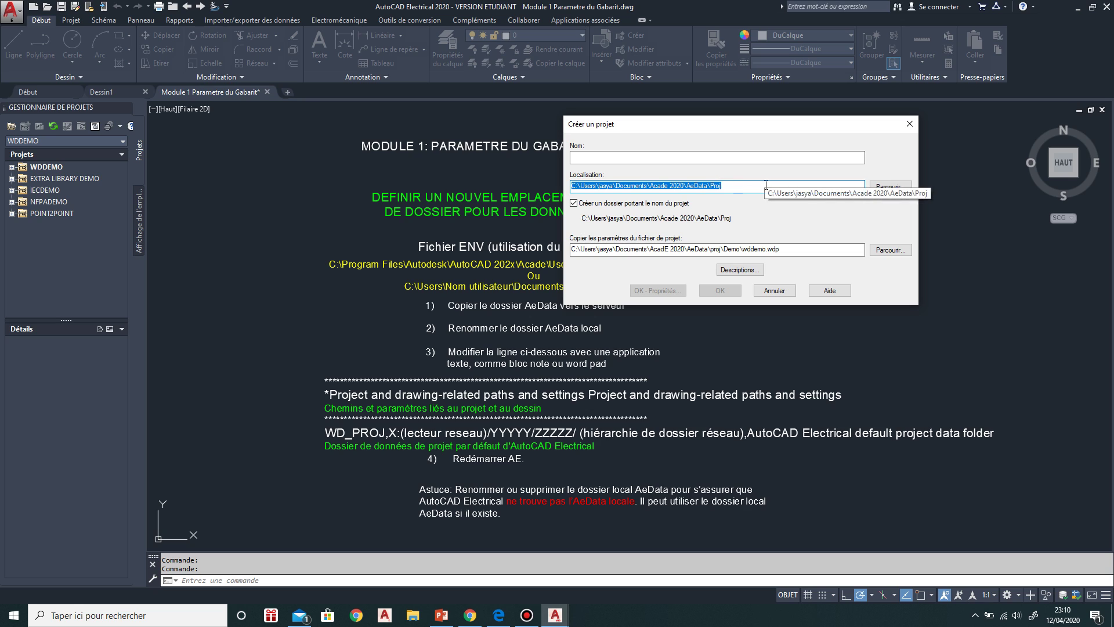
left_click(766, 185)
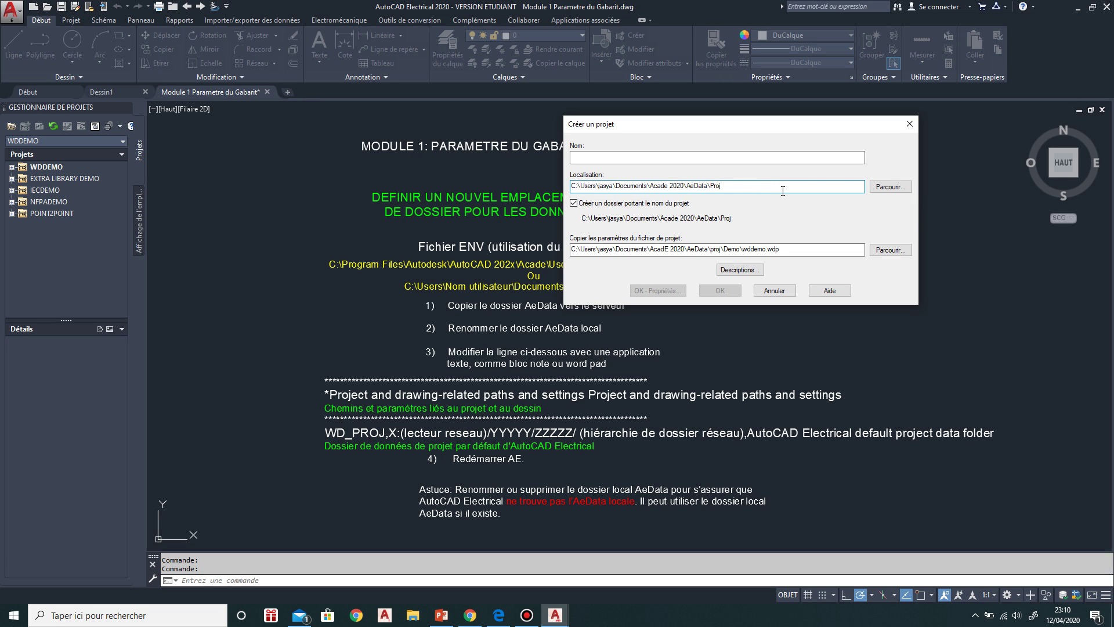
left_click(910, 124)
Examine the drawing's notes on the ENV file, the two possible AeData folder paths, and copying and renaming the AeData folder.
middle_click_drag(626, 281, 702, 264)
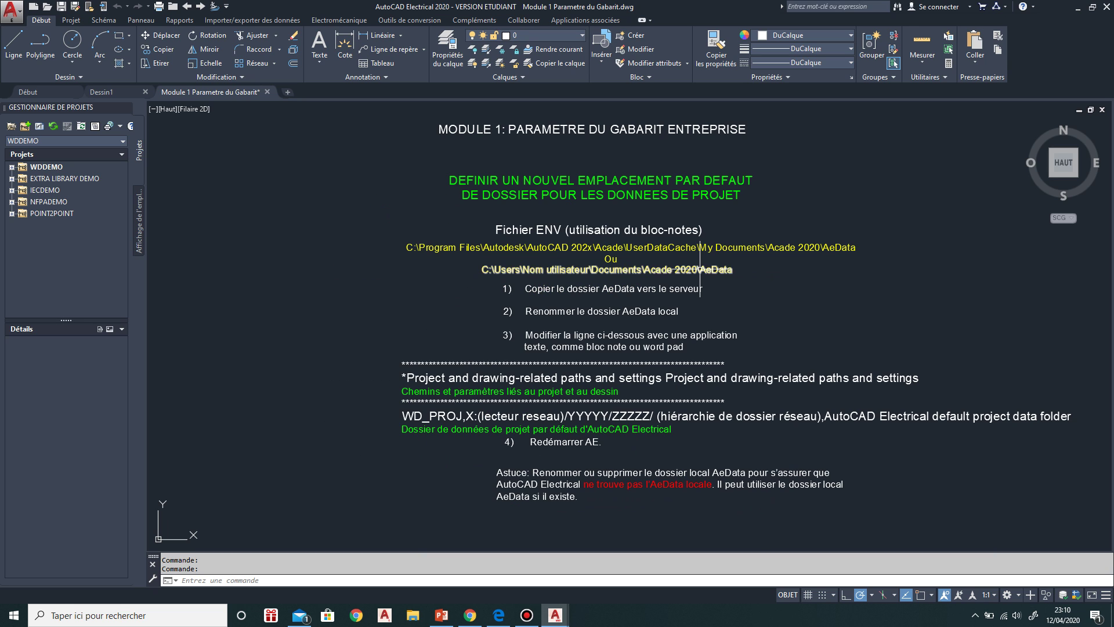
scroll(561, 231, "up", 2)
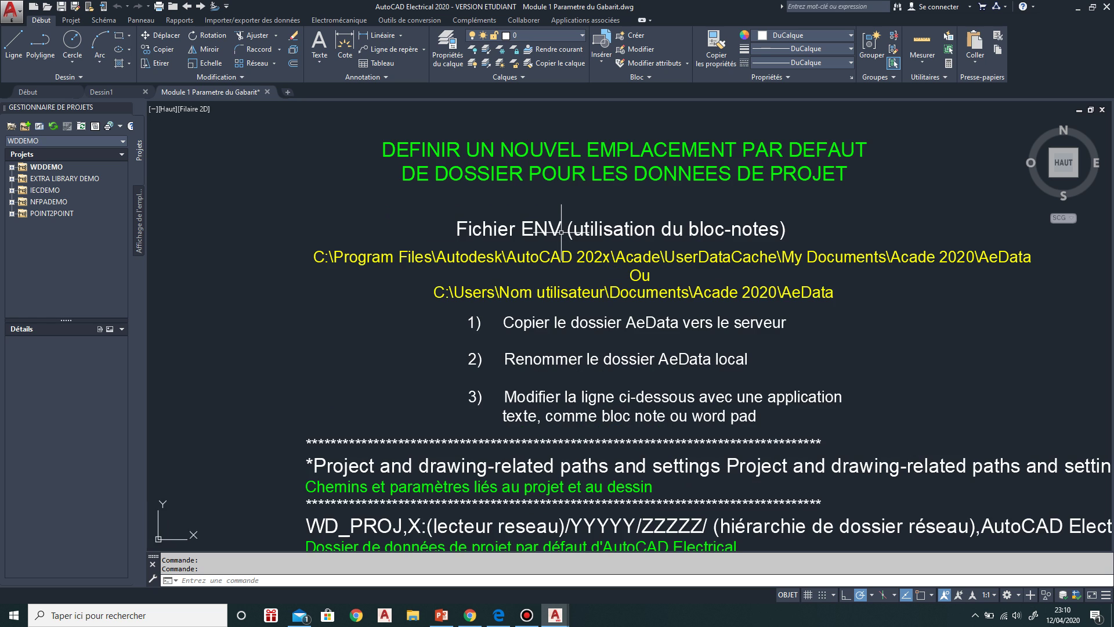
mouse_move(628, 246)
middle_mouse_down()
mouse_move(614, 331)
mouse_move(555, 286)
middle_mouse_up()
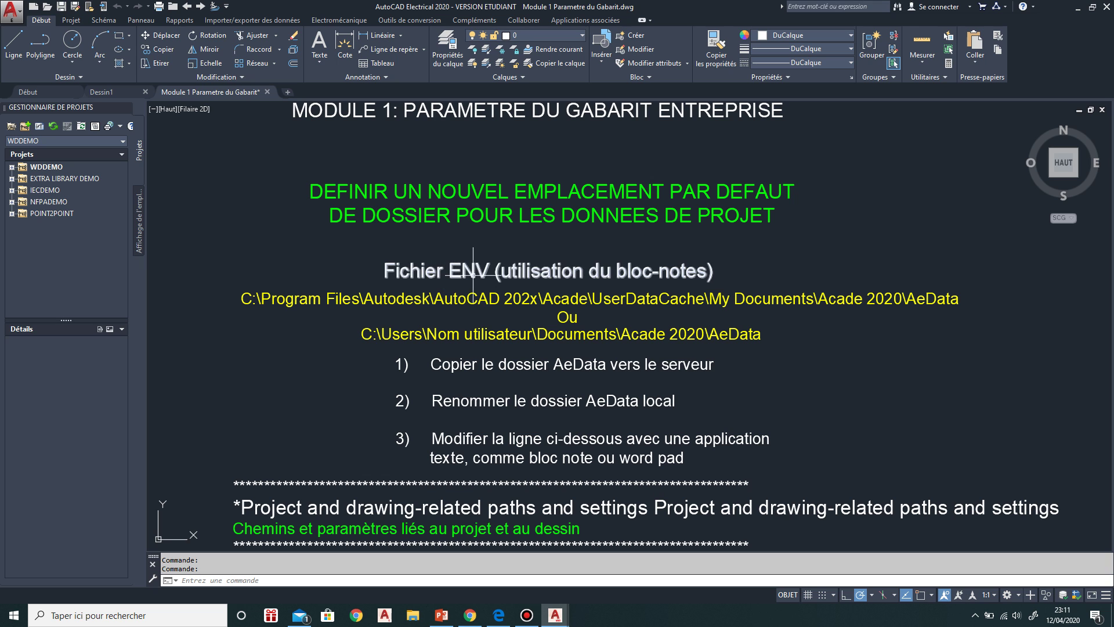
mouse_move(592, 404)
middle_mouse_down()
mouse_move(628, 383)
mouse_move(691, 379)
middle_mouse_up()
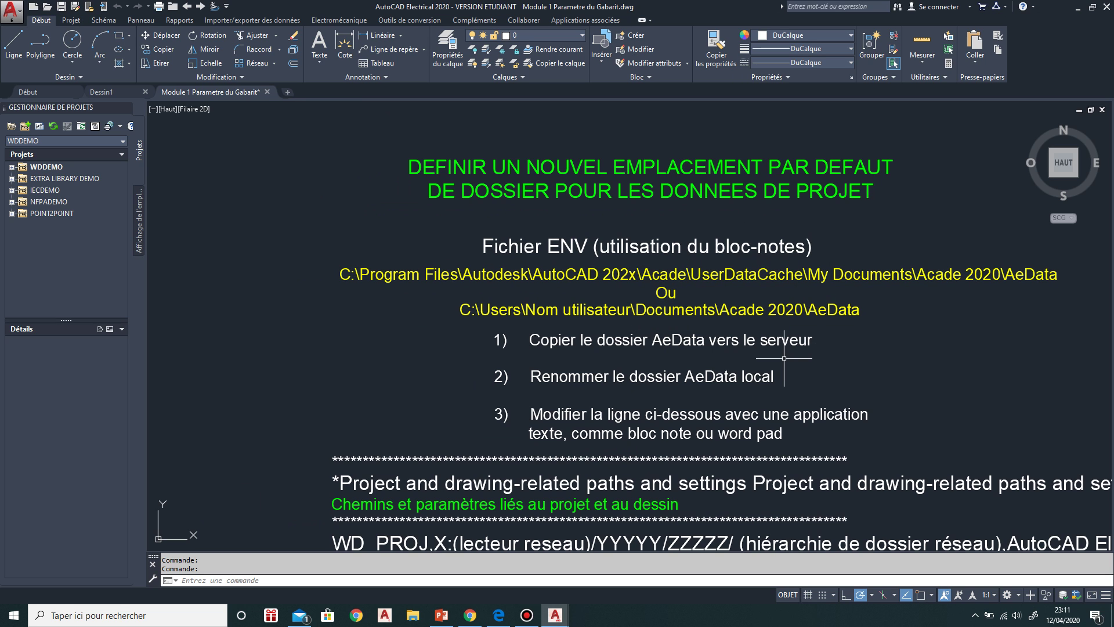
middle_click_drag(782, 377, 717, 325)
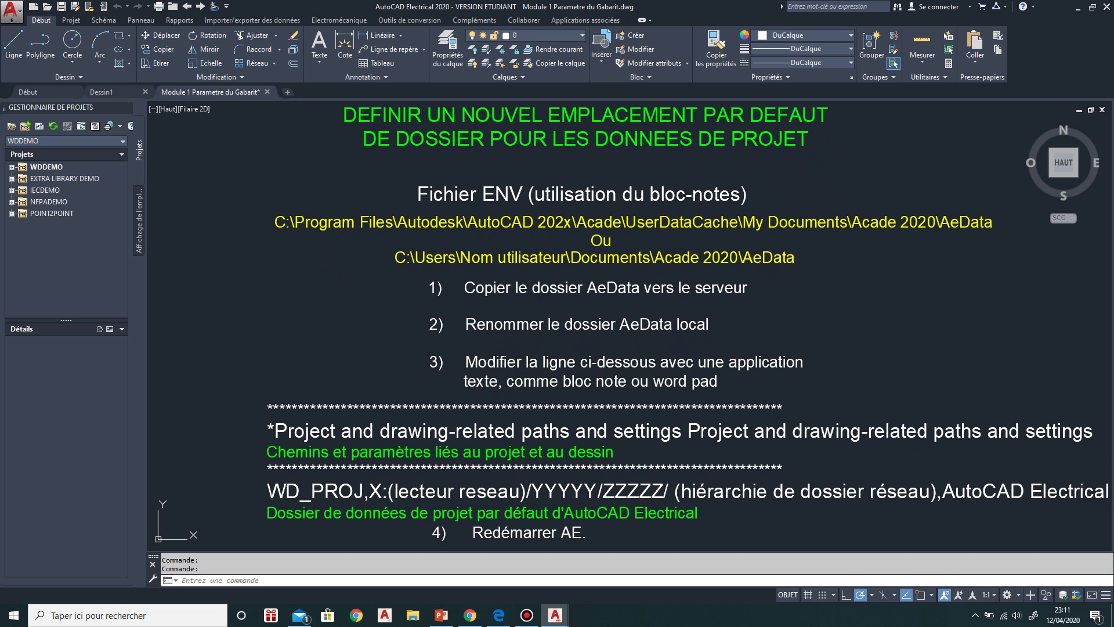
scroll(757, 385, "down", 2)
scroll(700, 300, "up", 2)
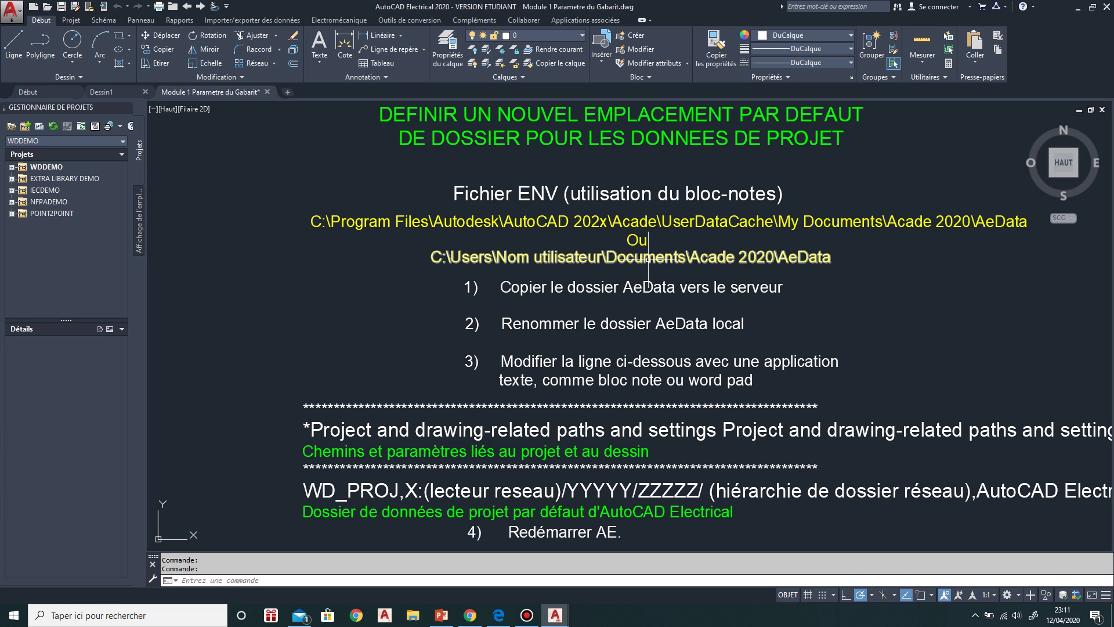
left_click(630, 257)
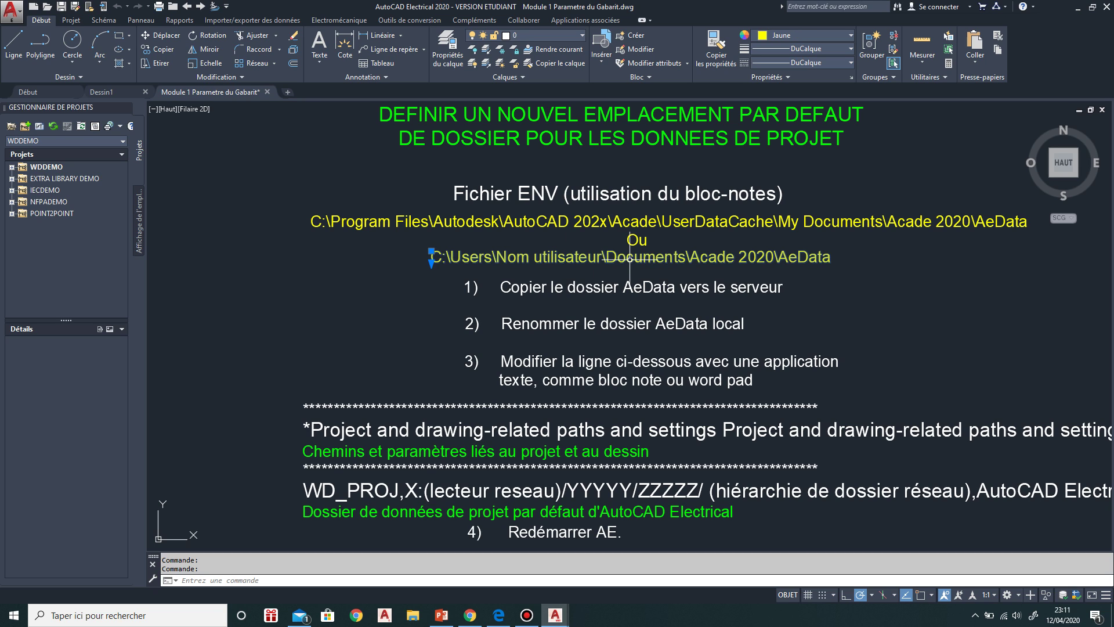
key("Escape")
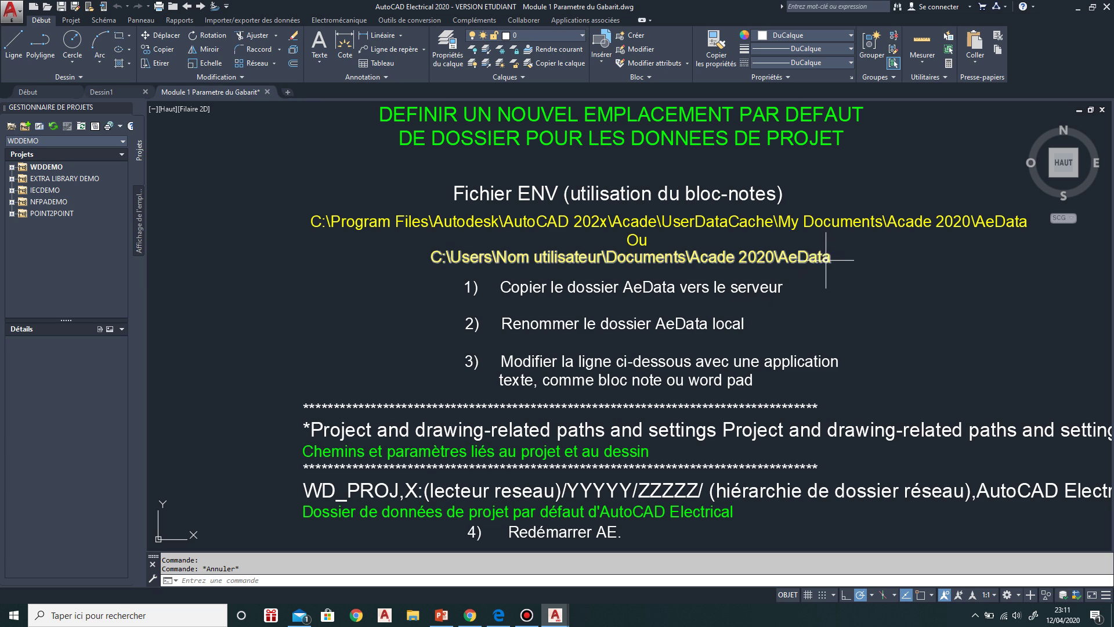
left_click(873, 285)
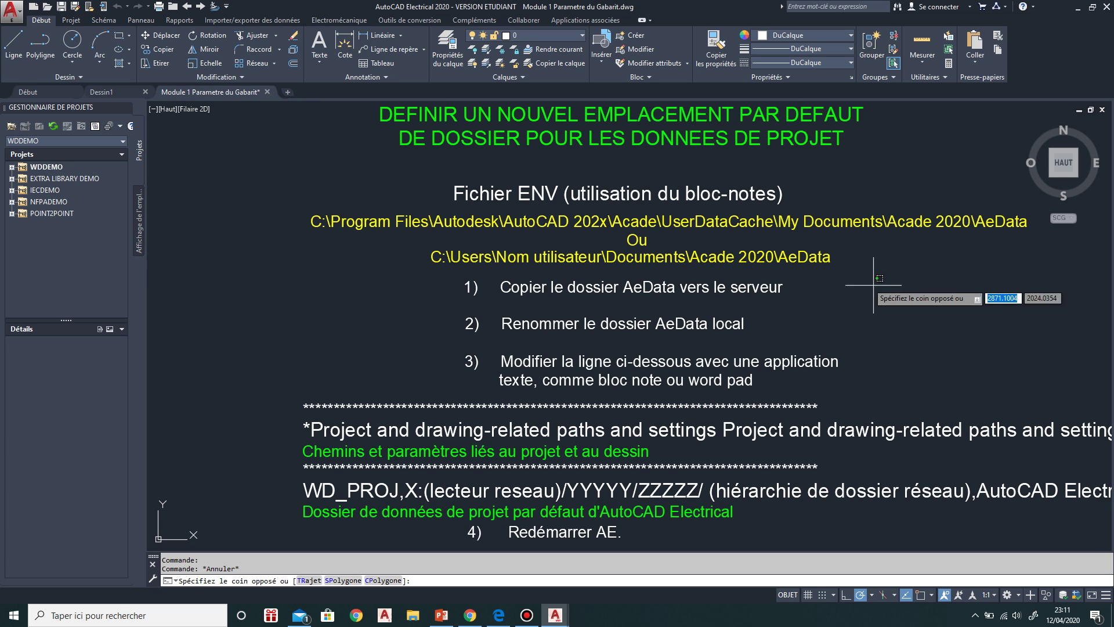
key("Escape")
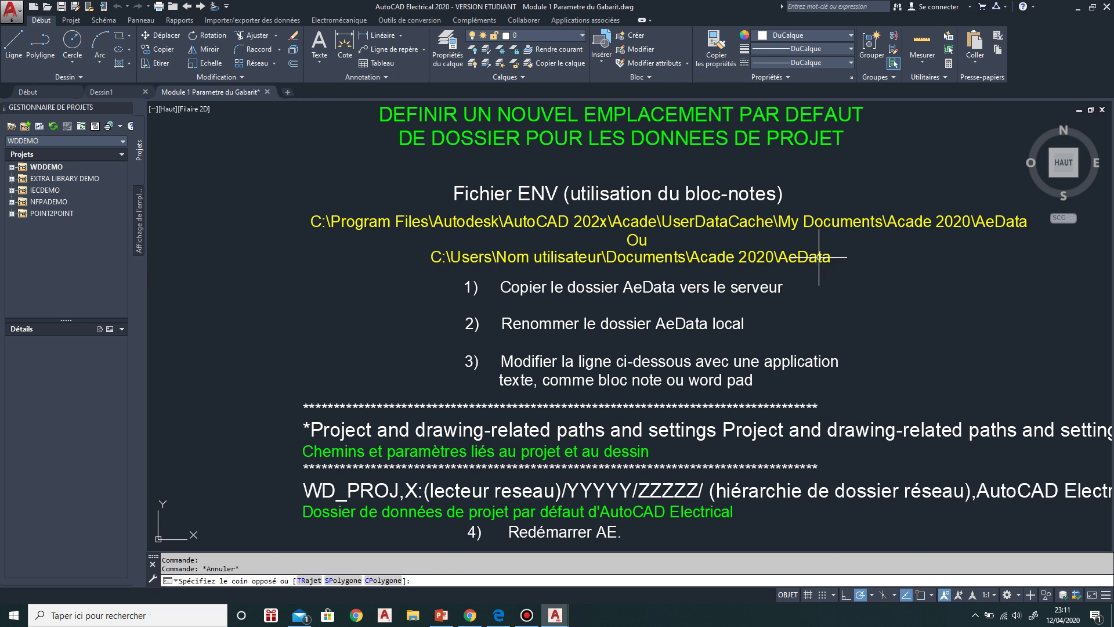
key("Escape")
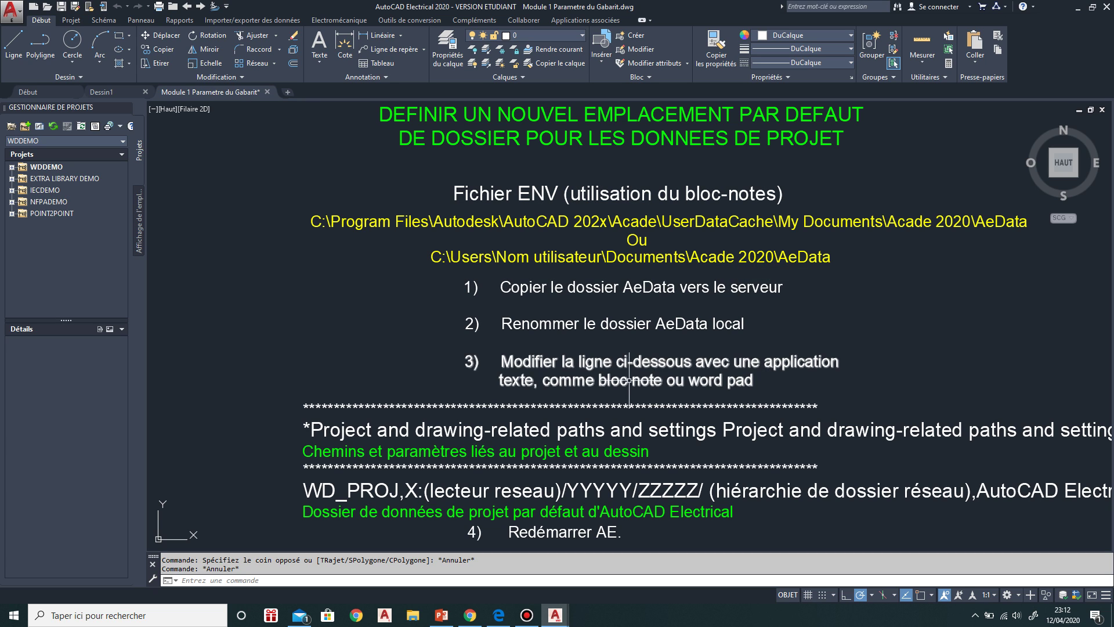
Examine the notes on modifying the WD_PROJ line, restarting AutoCAD Electrical, and the tip about the local AeData folder.
middle_click_drag(638, 388, 643, 341)
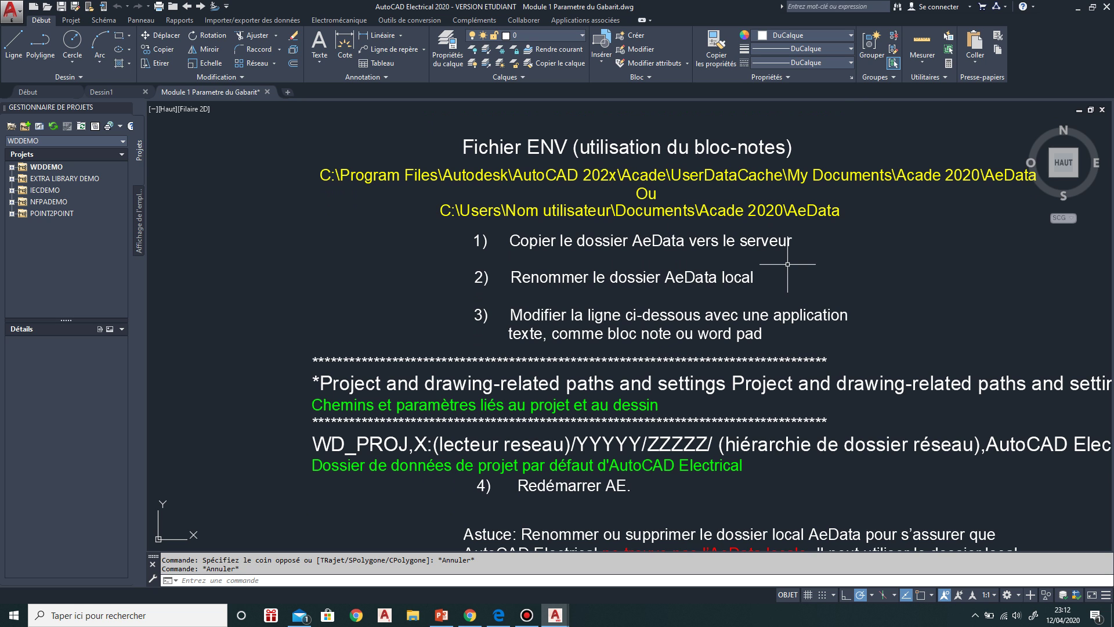
scroll(720, 321, "down", 5)
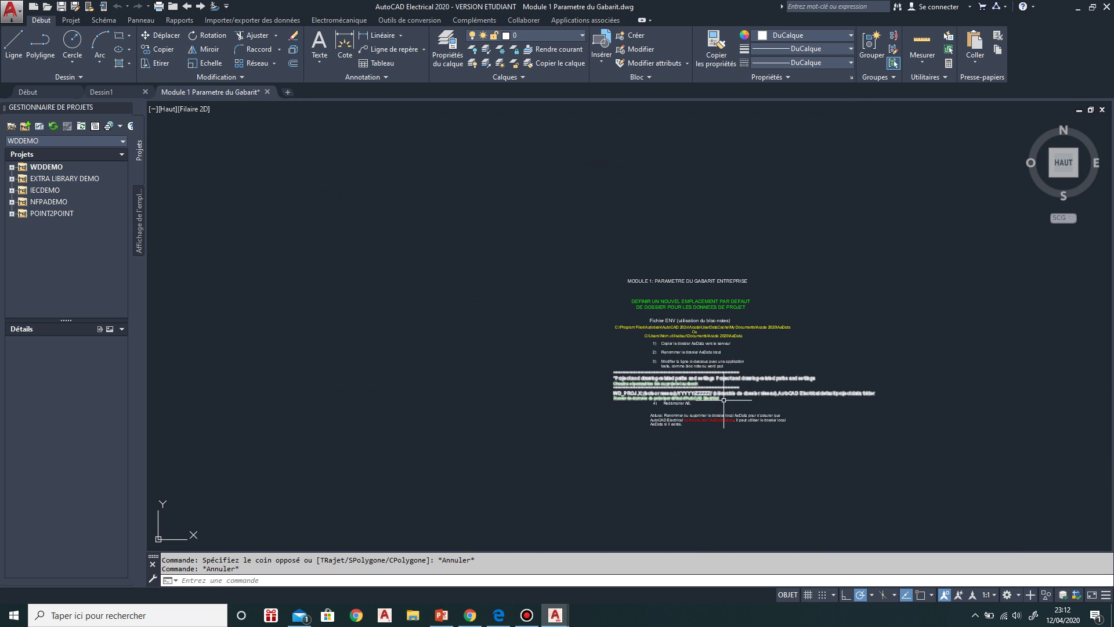
scroll(502, 346, "up", 5)
middle_click_drag(502, 346, 496, 402)
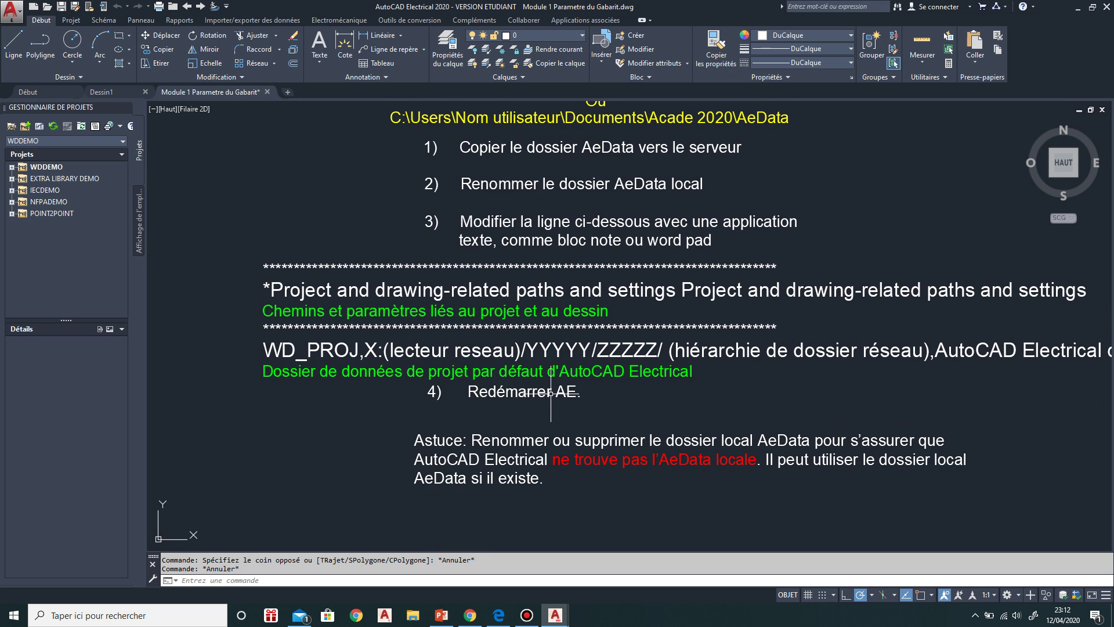
scroll(555, 392, "down", 4)
mouse_move(571, 348)
middle_mouse_down()
mouse_move(580, 372)
mouse_move(536, 391)
middle_mouse_up()
scroll(536, 391, "up", 4)
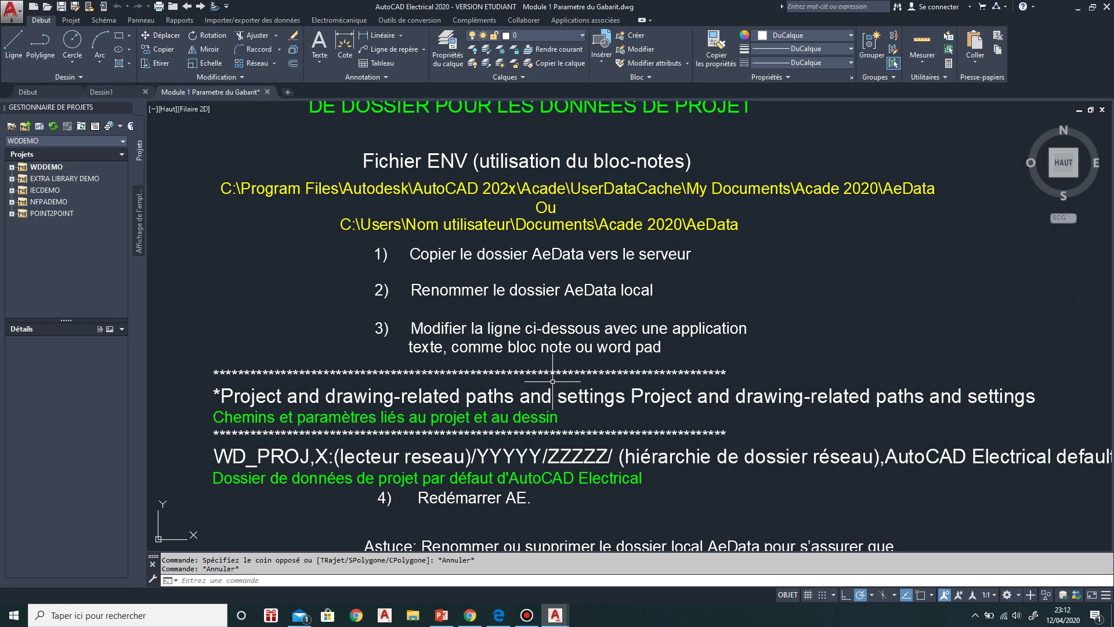
mouse_move(553, 382)
middle_mouse_down()
mouse_move(591, 443)
mouse_move(651, 379)
mouse_move(657, 332)
middle_mouse_up()
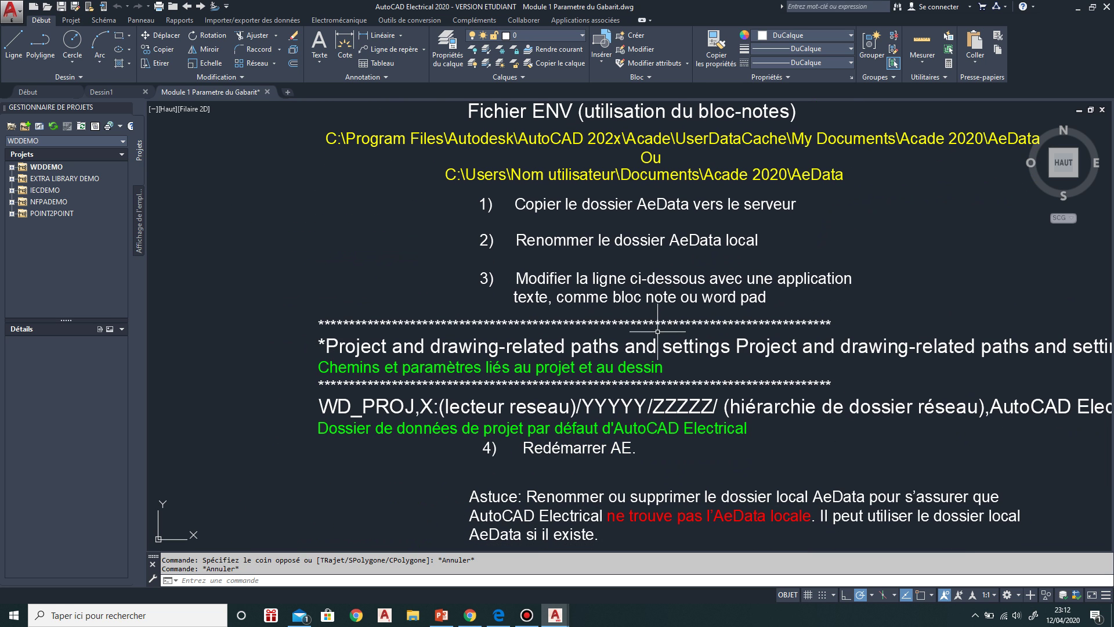
scroll(658, 332, "down", 3)
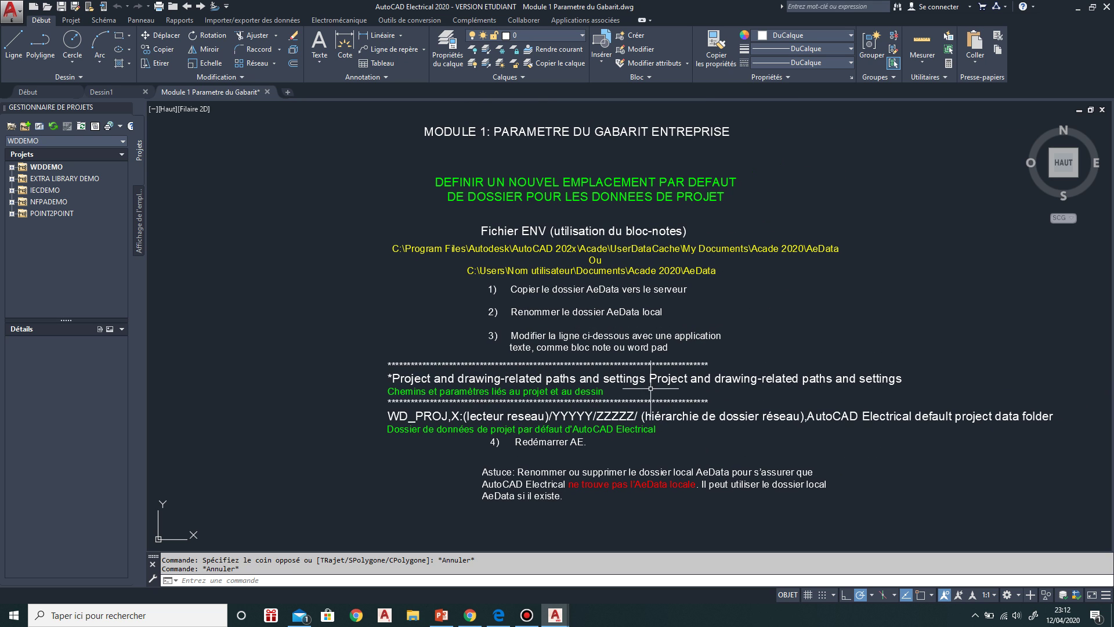
middle_click_drag(558, 352, 535, 360)
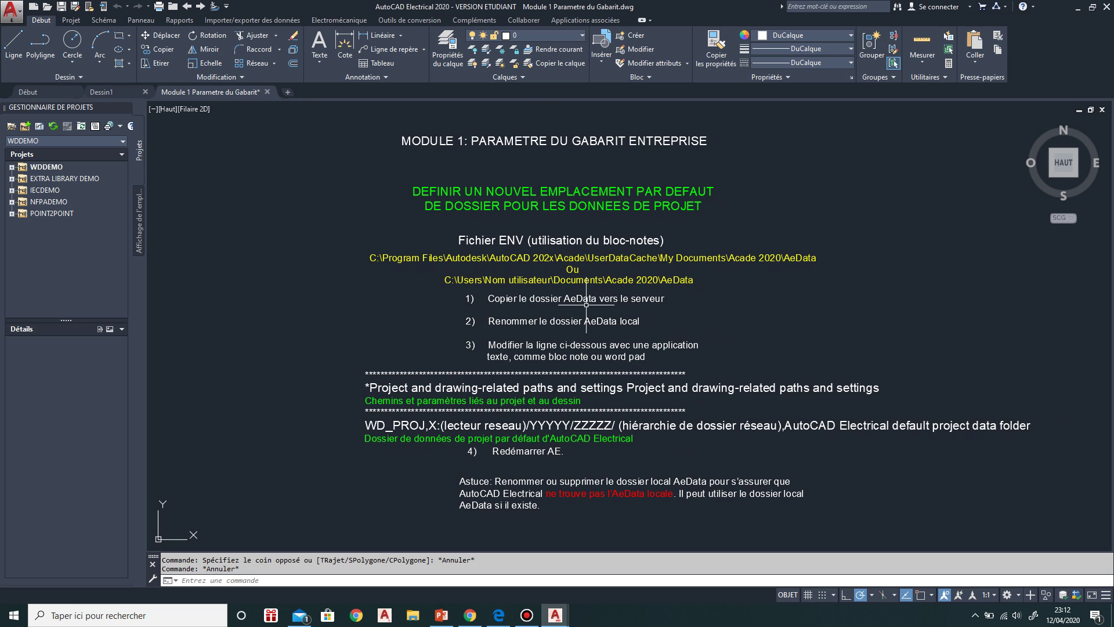
scroll(580, 287, "up", 2)
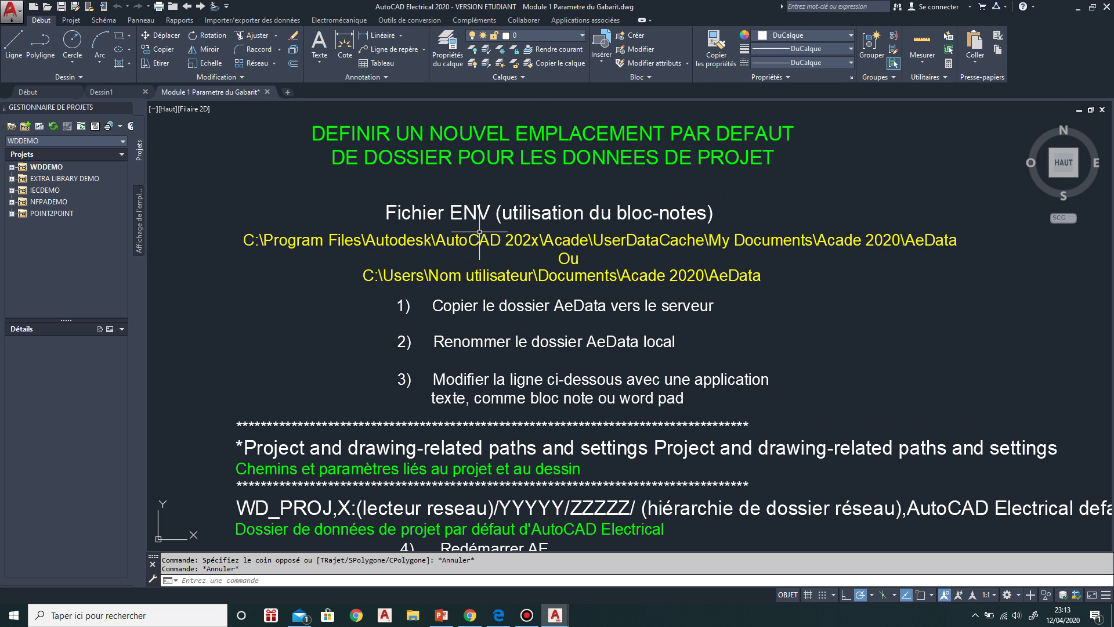
Examine the drawing's two possible AeData locations, focusing on the path inside the user's Documents folder.
left_click(834, 331)
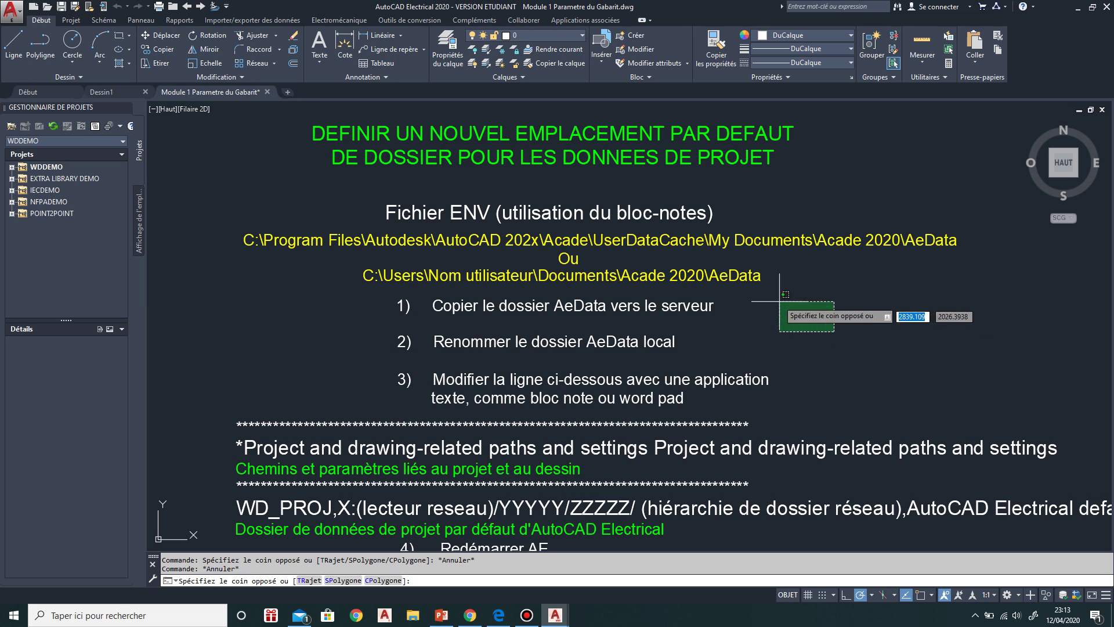
left_click(739, 269)
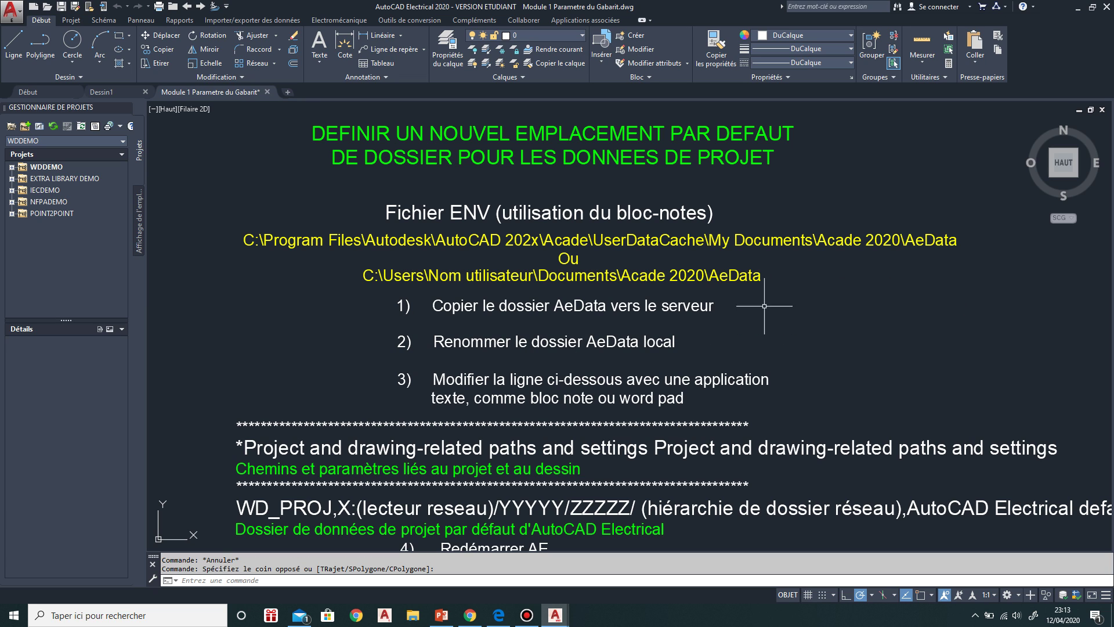
left_click(632, 276)
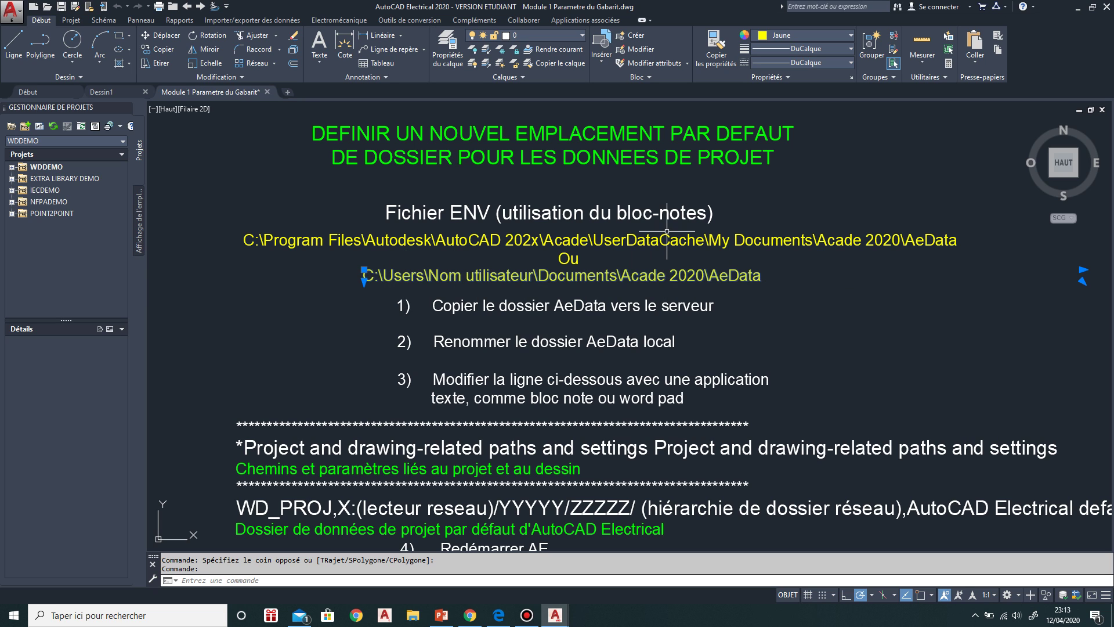
key("Escape")
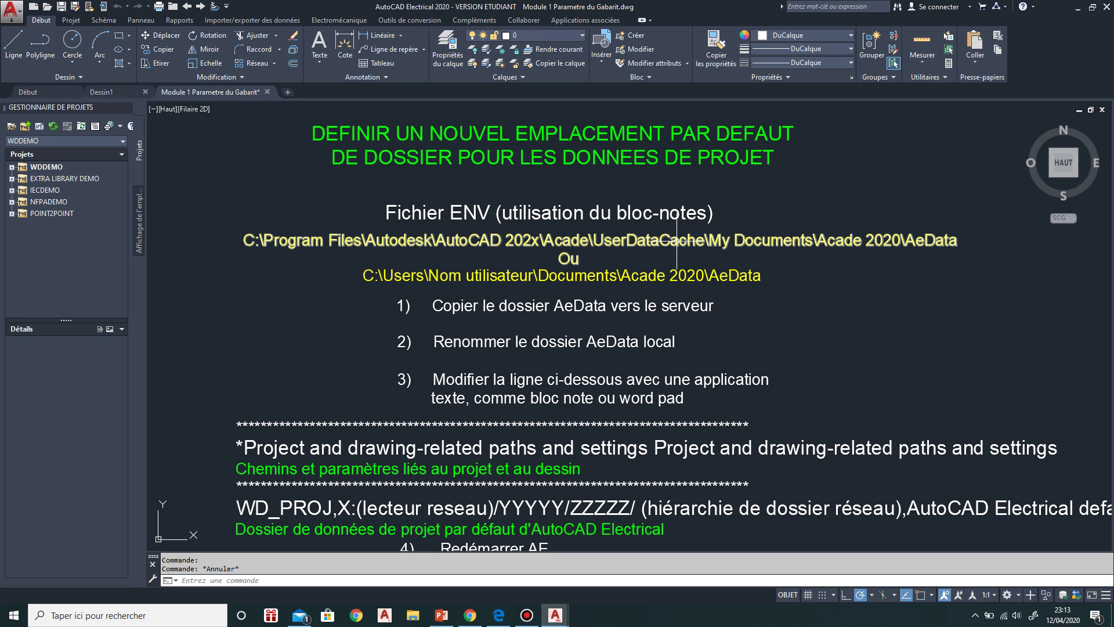
key("Escape")
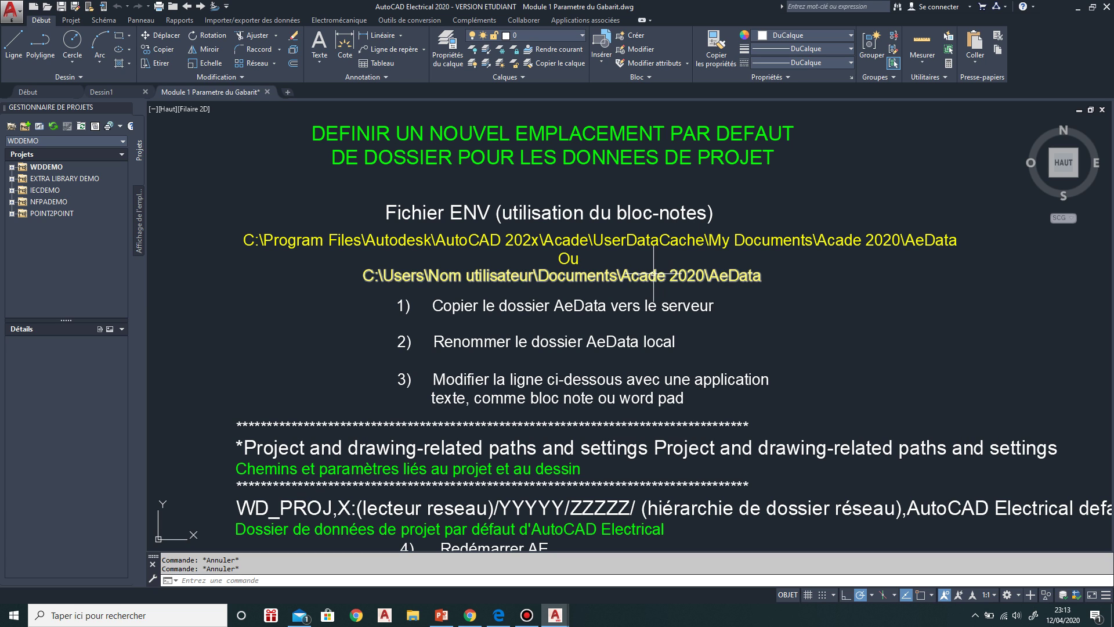
left_click(653, 273)
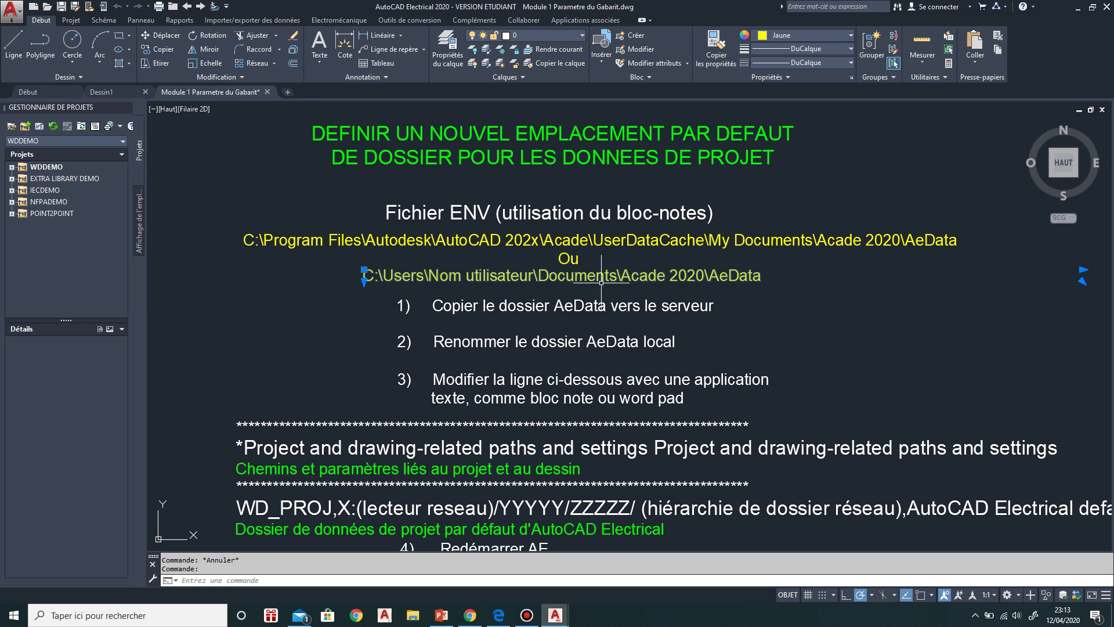
key("Escape")
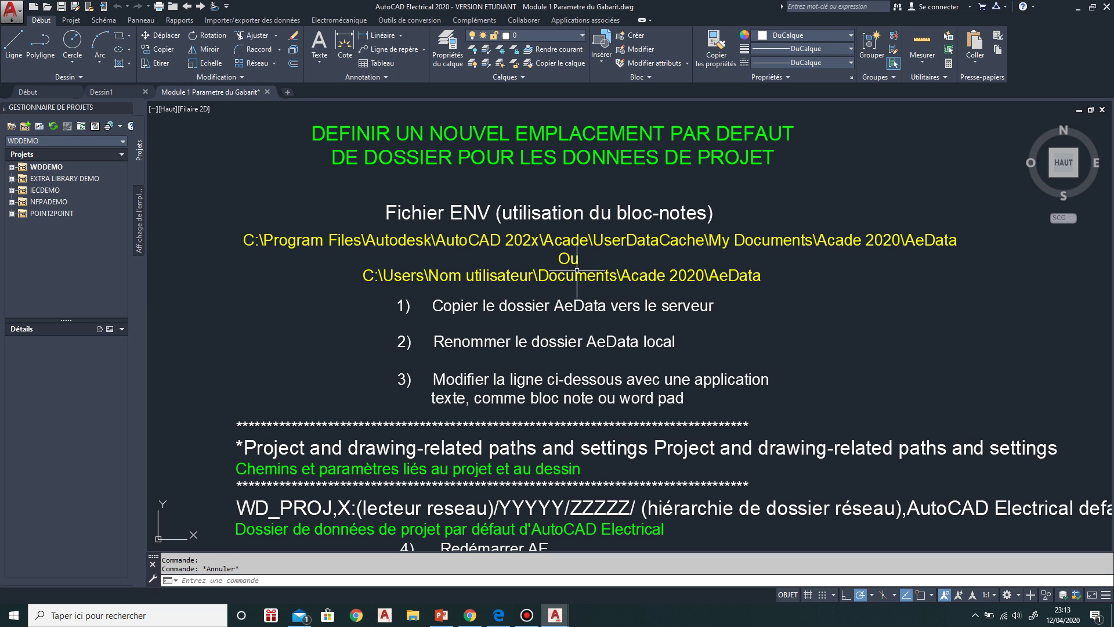
Switch to File Explorer and open the Acade 2020 folder in the user profile's Documents, under Utilisateurs on the OS (C:) drive.
left_click(415, 616)
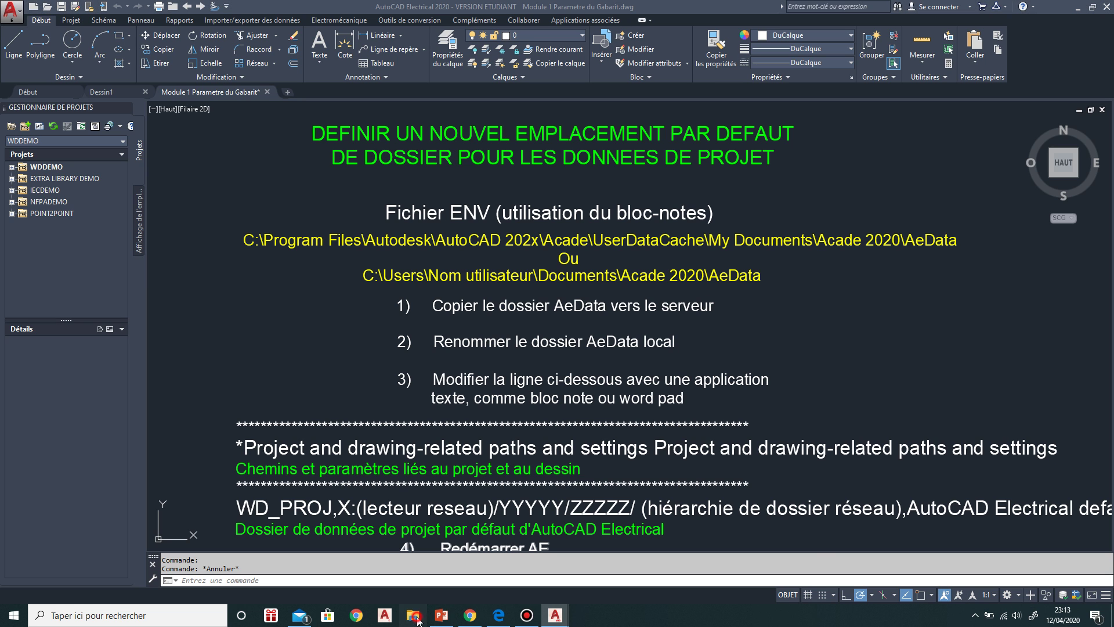
left_click(783, 436)
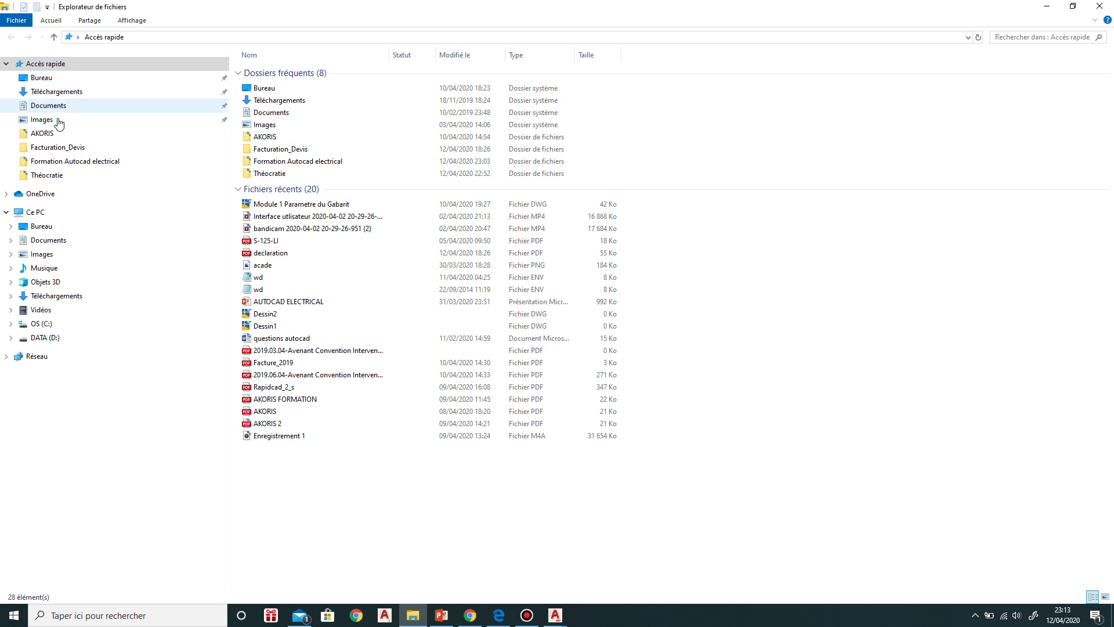
double_click(40, 211)
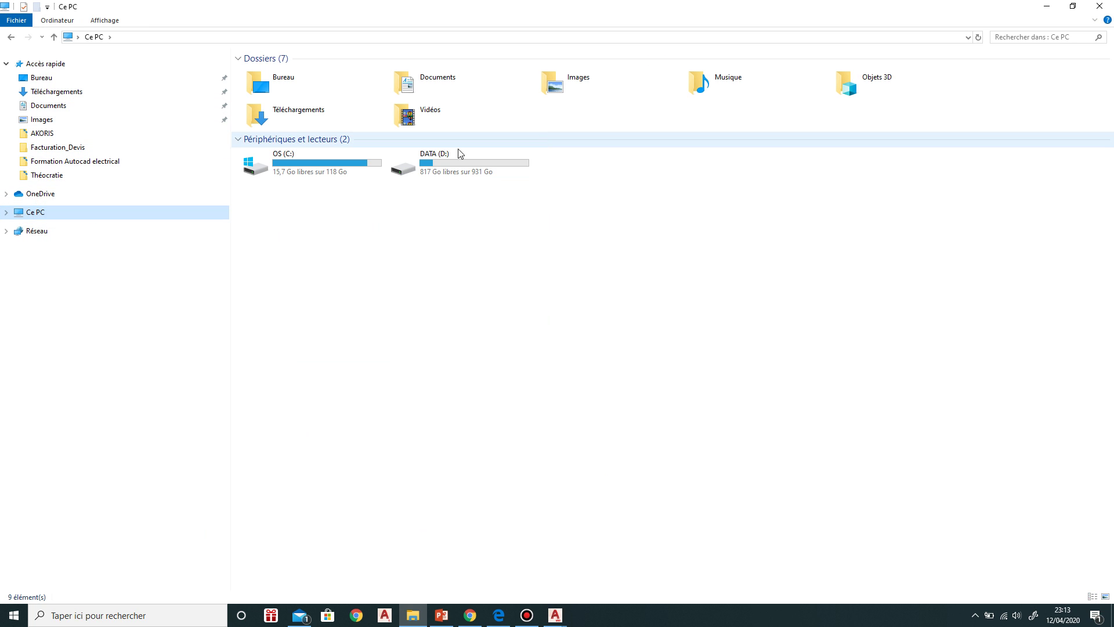
double_click(327, 171)
double_click(276, 149)
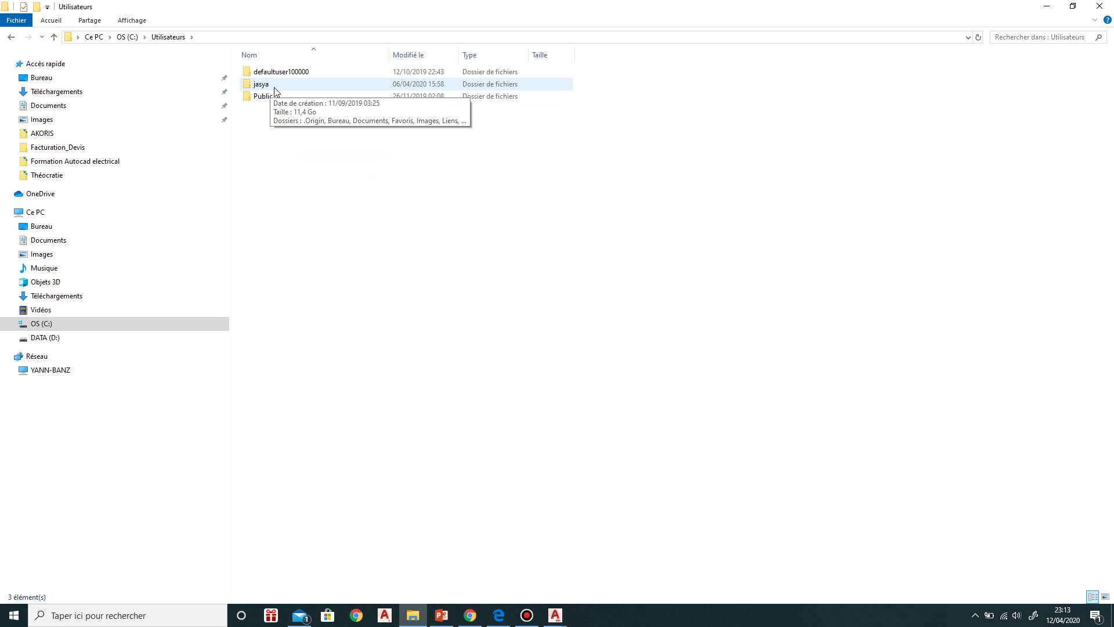
double_click(274, 88)
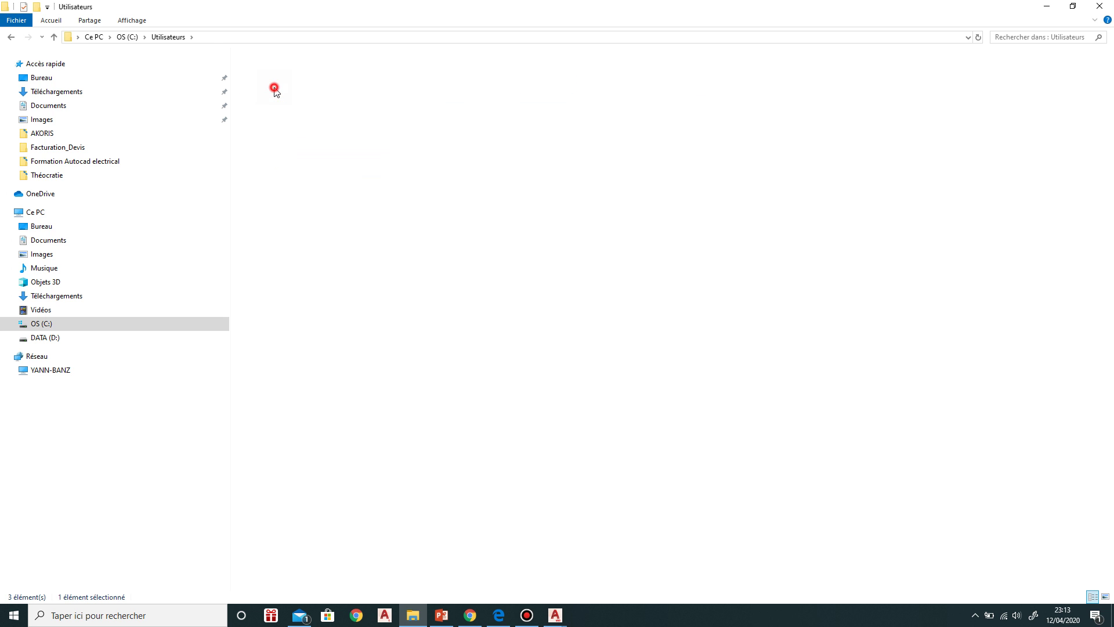
double_click(274, 97)
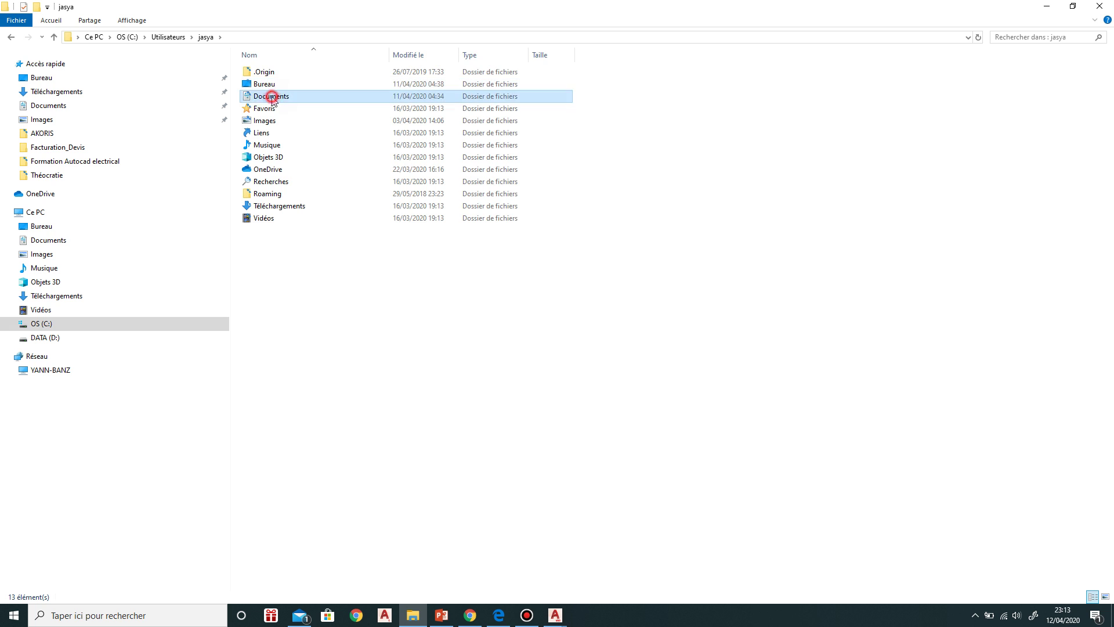
double_click(276, 76)
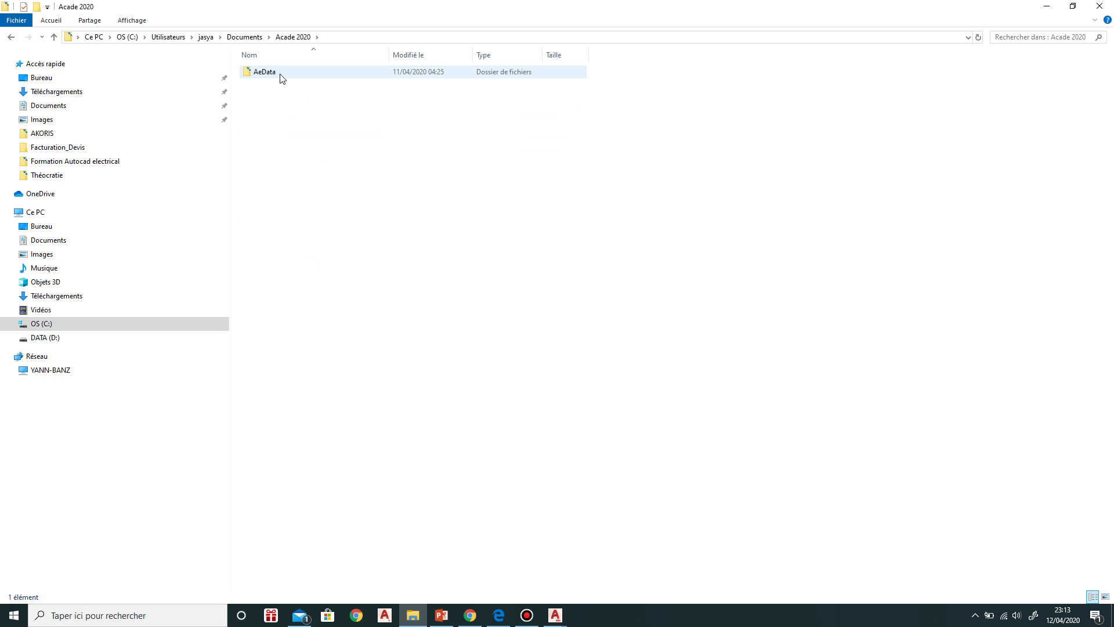
mouse_move(280, 77)
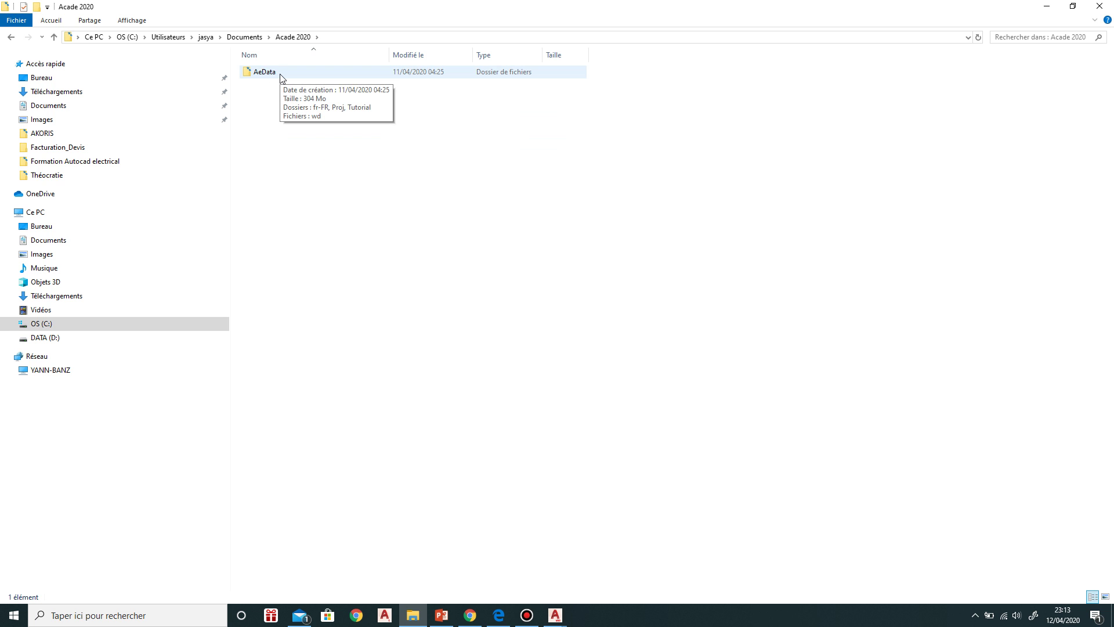
Reach Acade 2020 directly from Documents, examine the contents of AeData and its Proj subfolder, and return to Acade 2020.
left_click(48, 108)
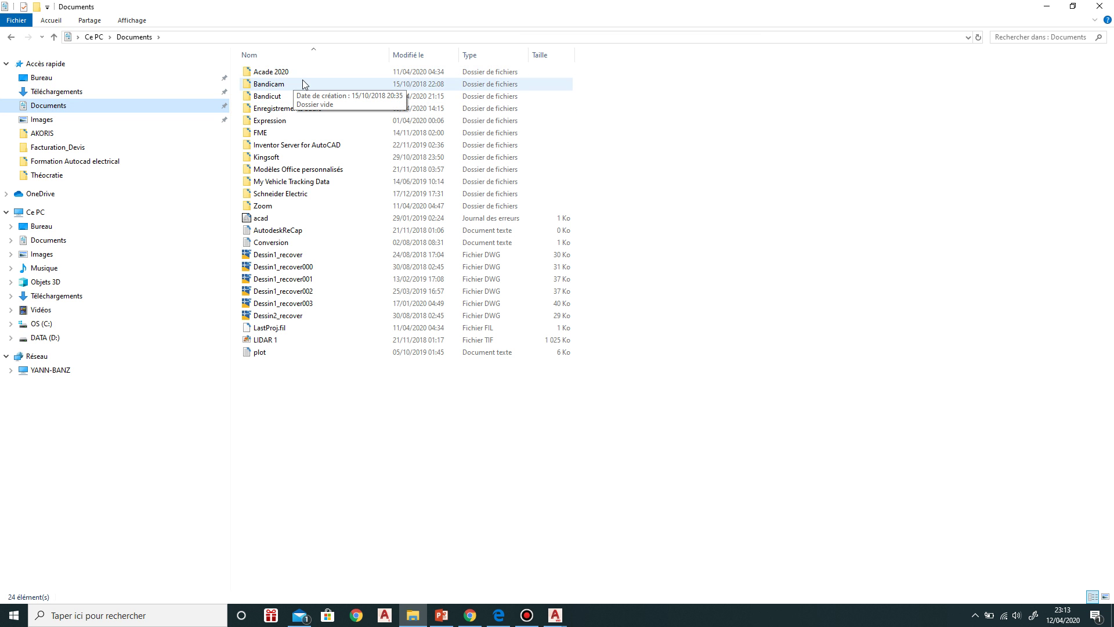
double_click(288, 72)
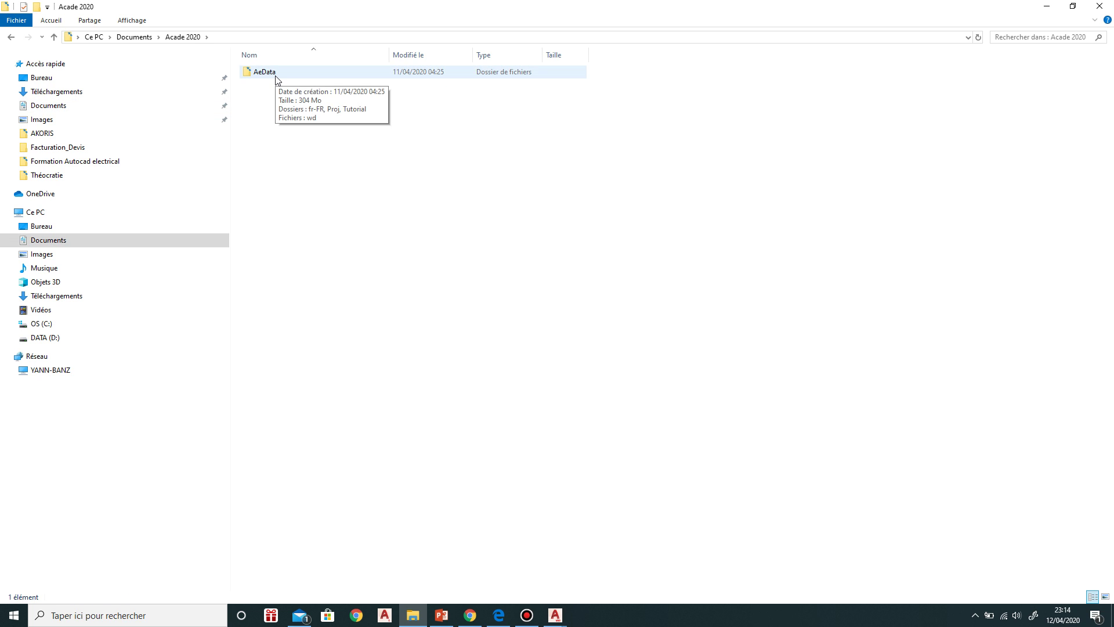
double_click(276, 77)
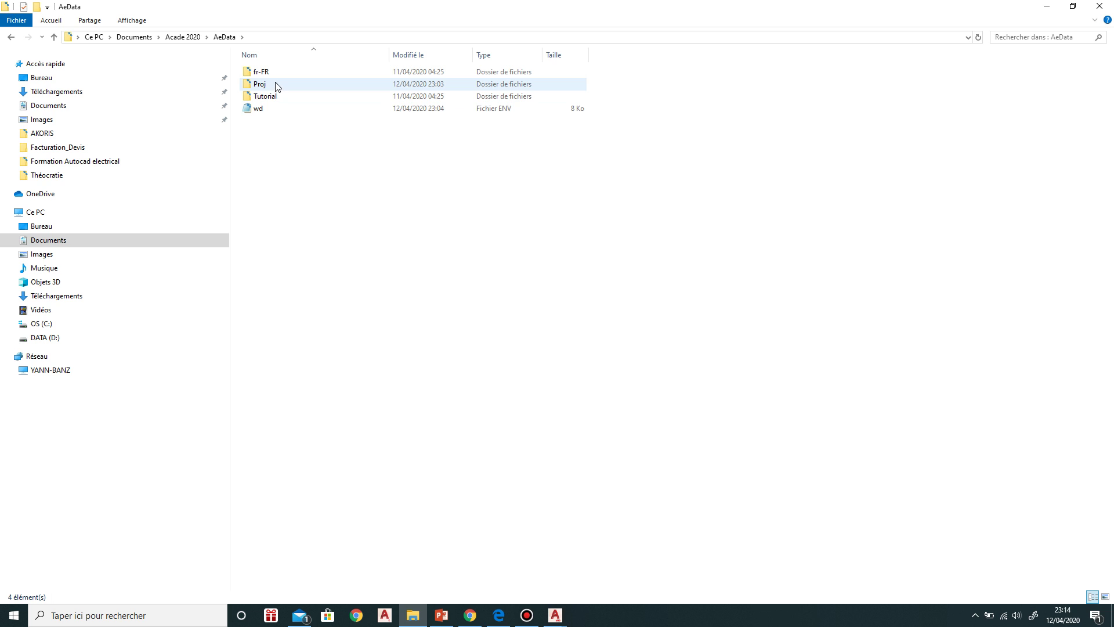
left_click(54, 37)
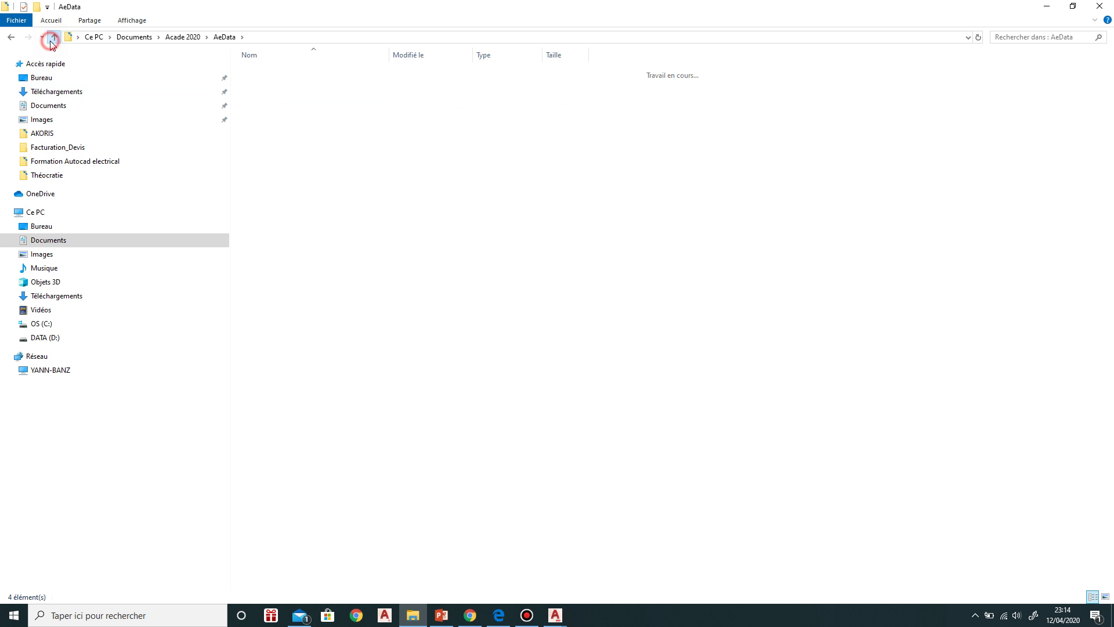
double_click(328, 70)
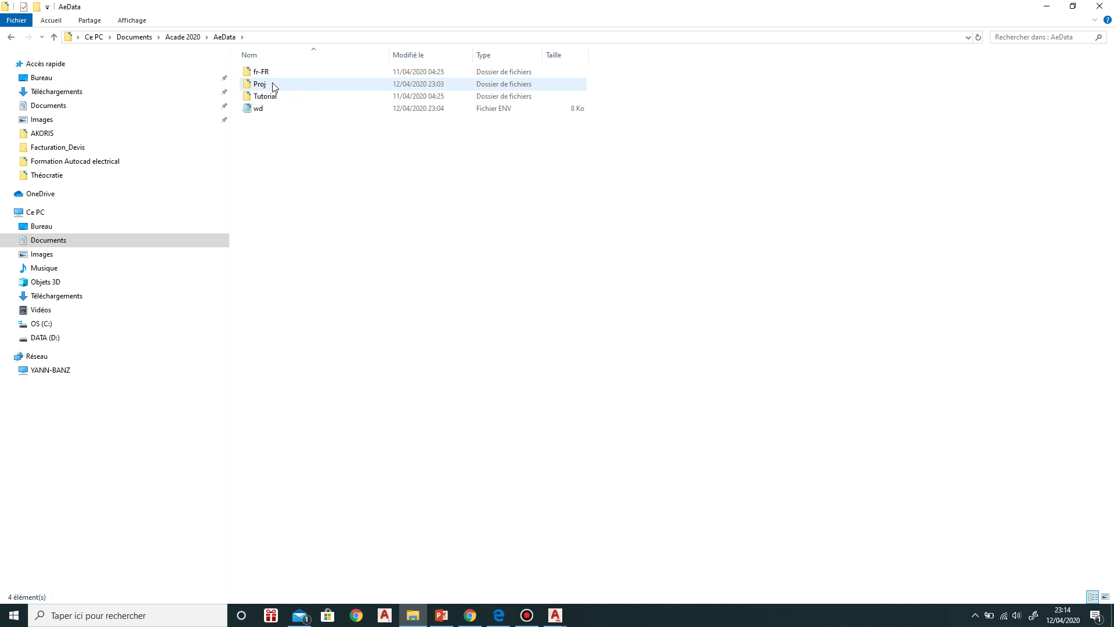
double_click(293, 84)
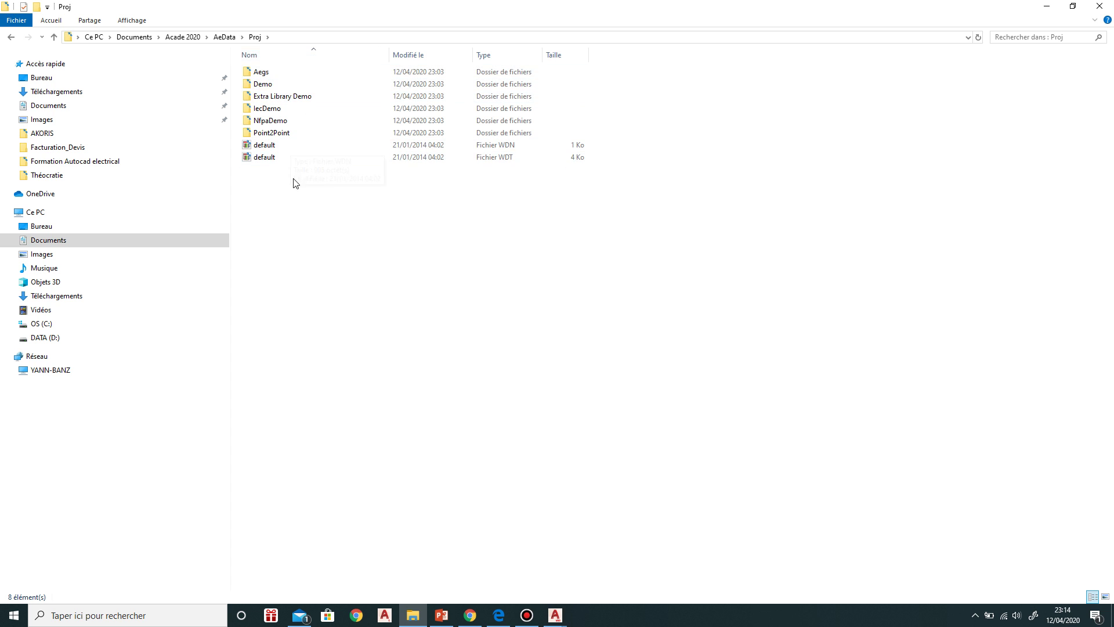
left_click(11, 36)
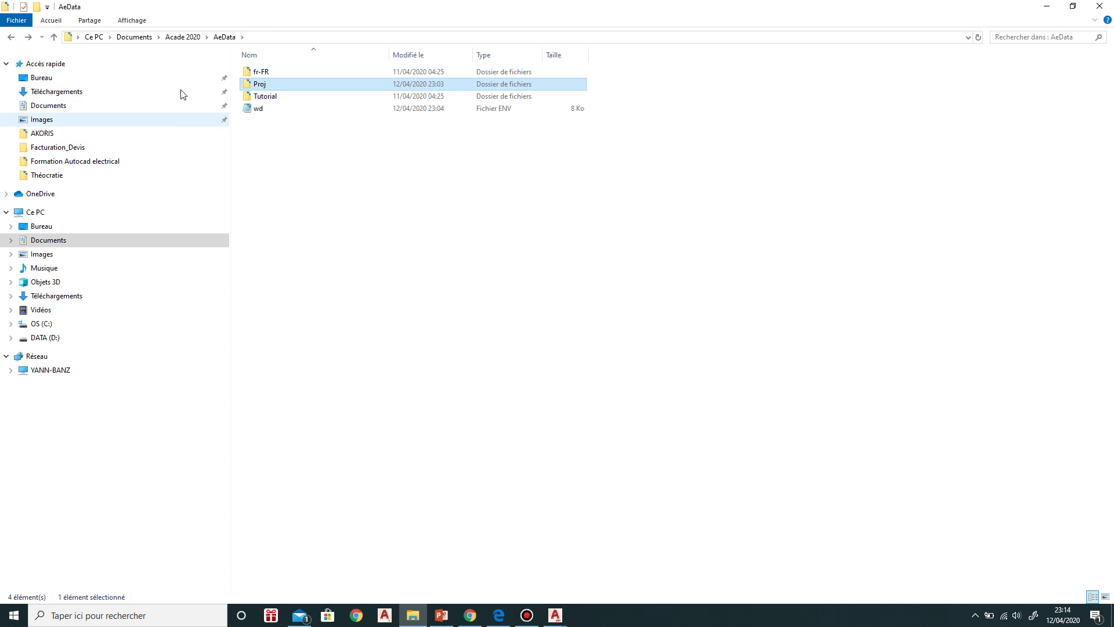
left_click(11, 37)
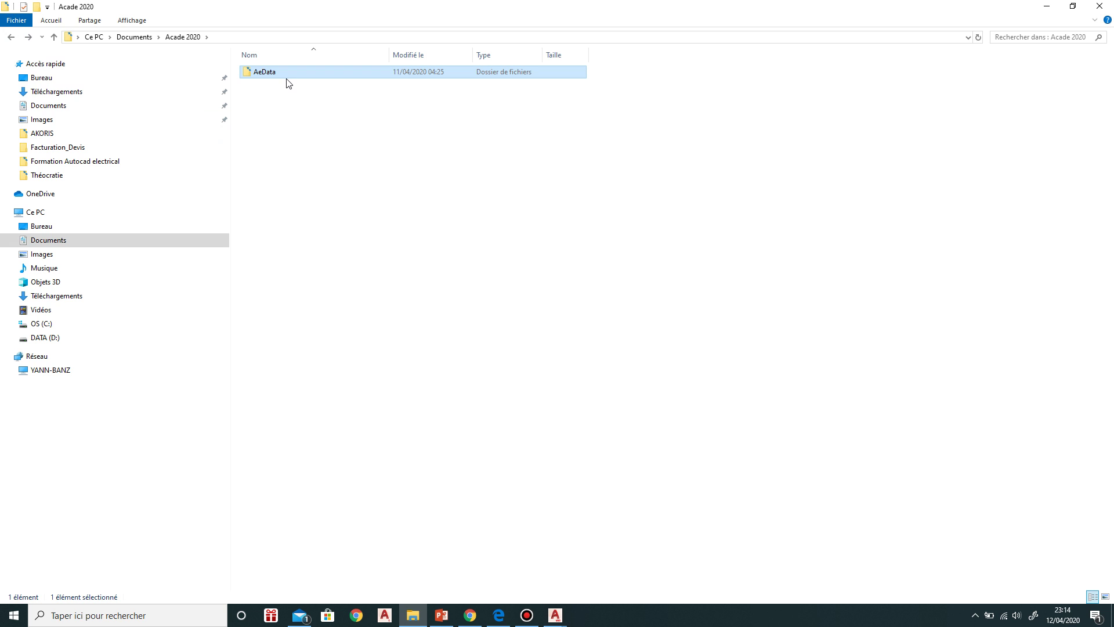
Copy the AeData folder and paste it into the Projet formation Elec folder on the DATA (D:) drive.
right_click(298, 71)
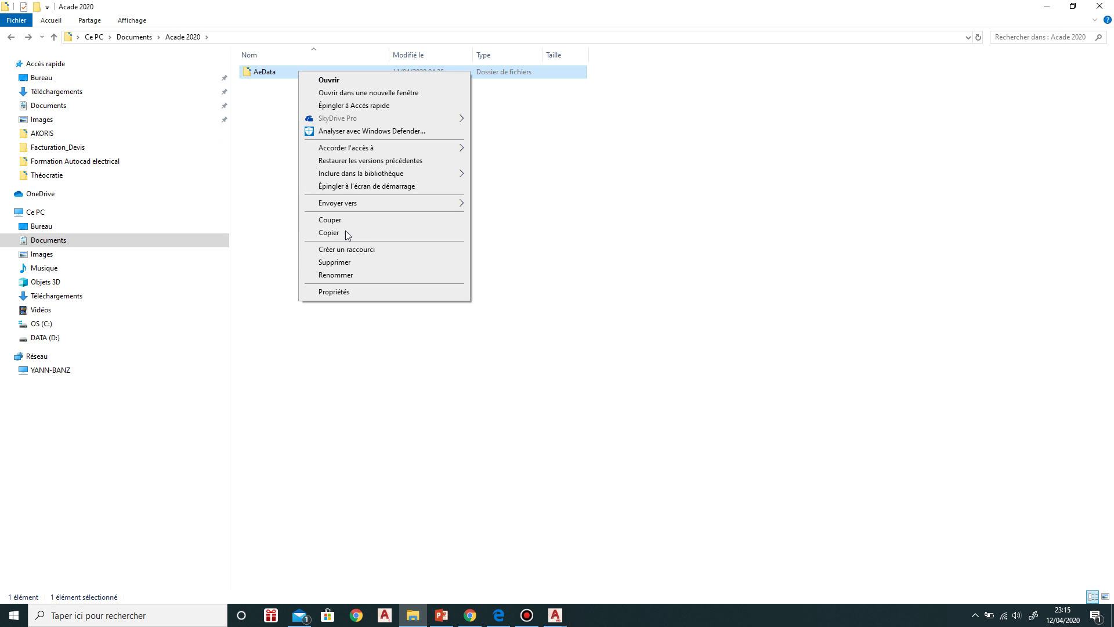
left_click(338, 234)
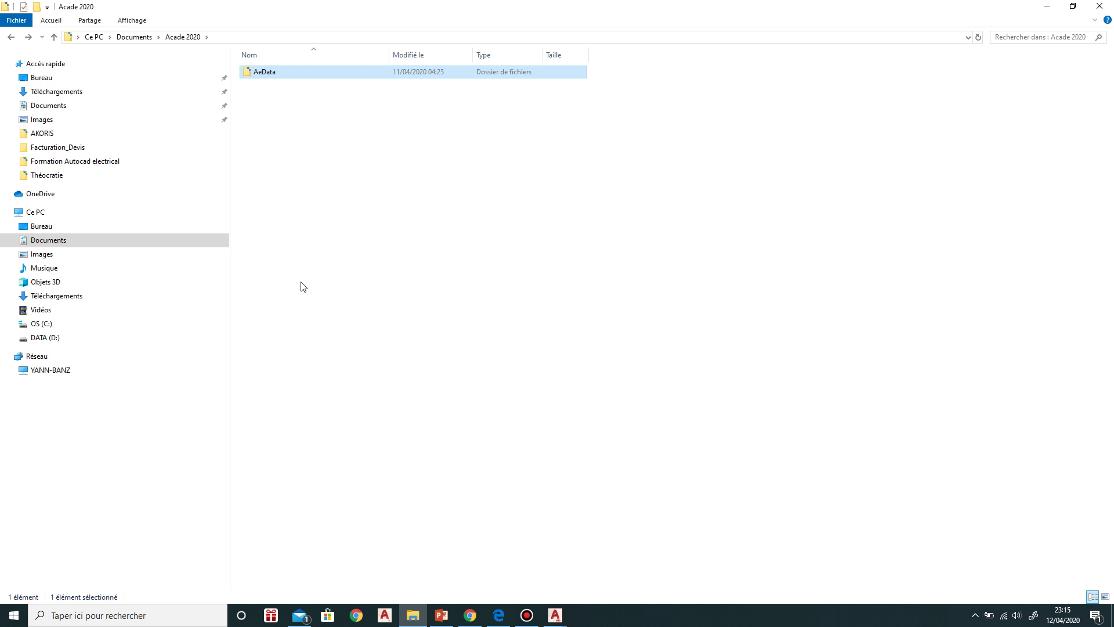
left_click(72, 213)
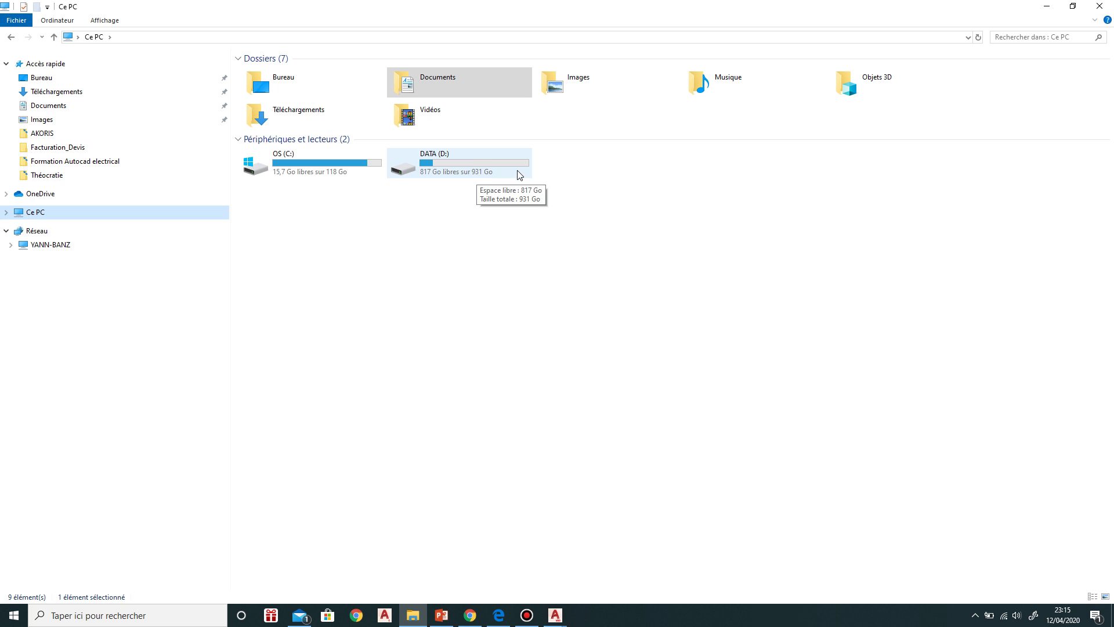
double_click(473, 170)
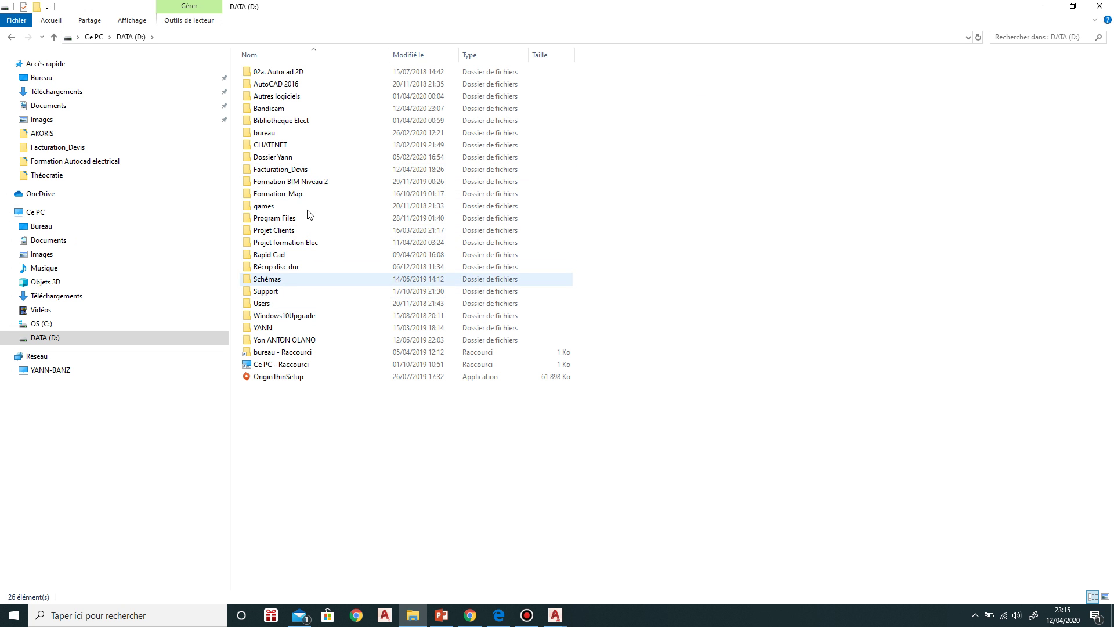
double_click(307, 243)
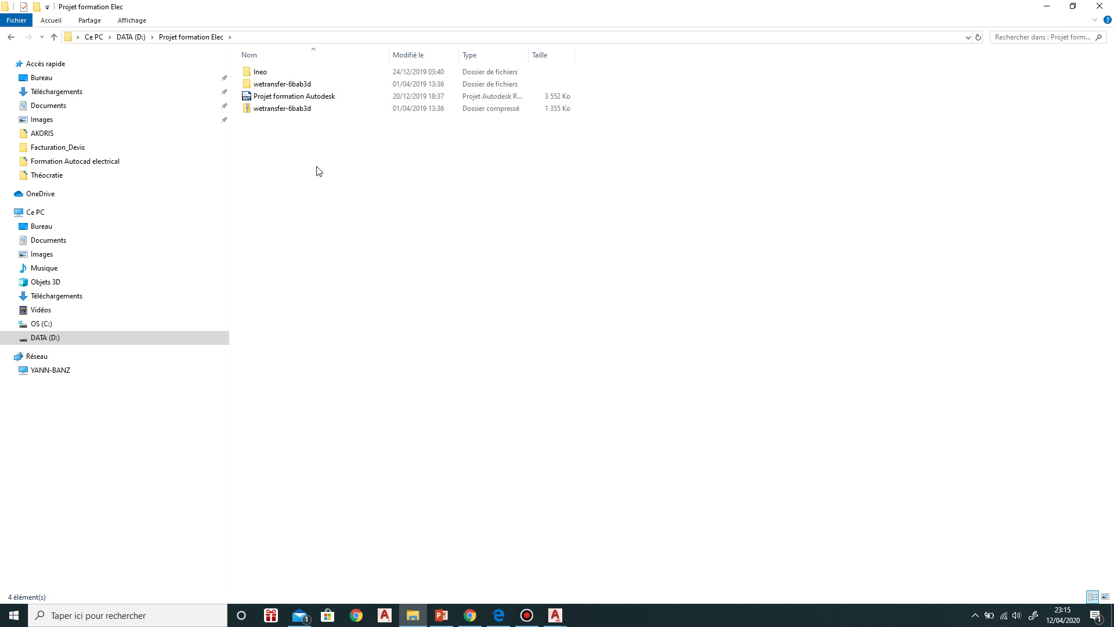
right_click(319, 150)
left_click(345, 231)
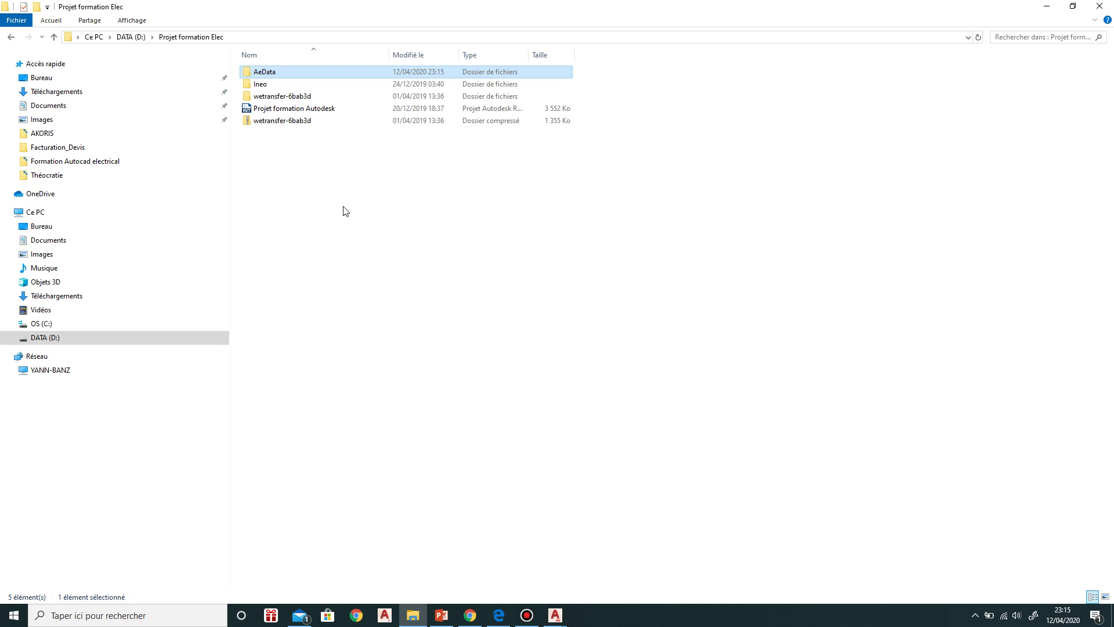
Return to the original Acade 2020 folder in the user profile's Documents on the OS (C:) drive.
left_click(57, 220)
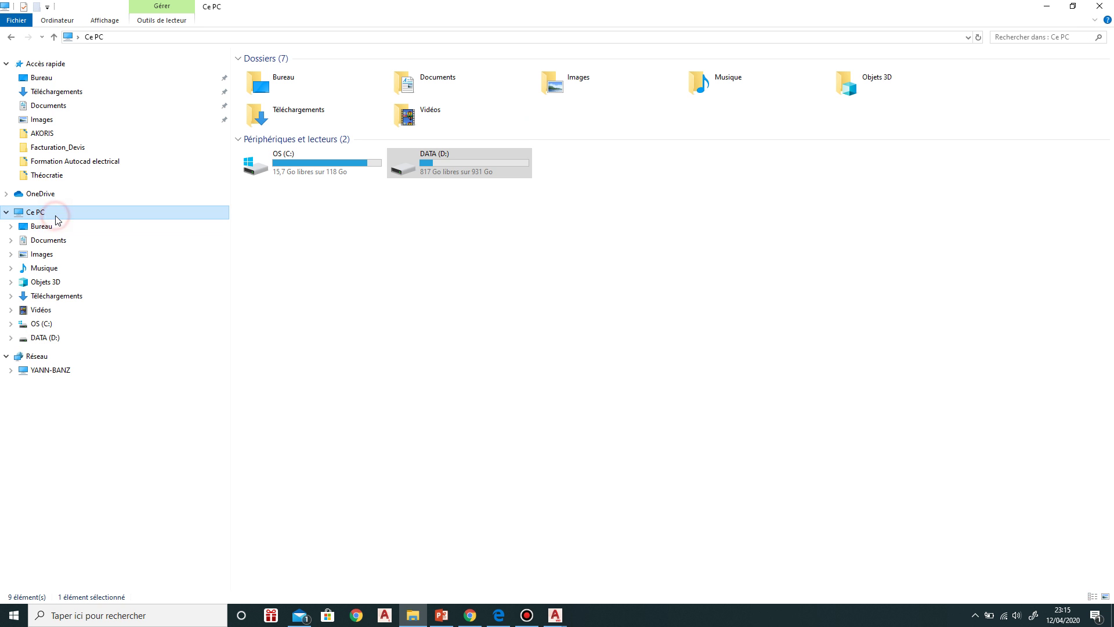
double_click(486, 171)
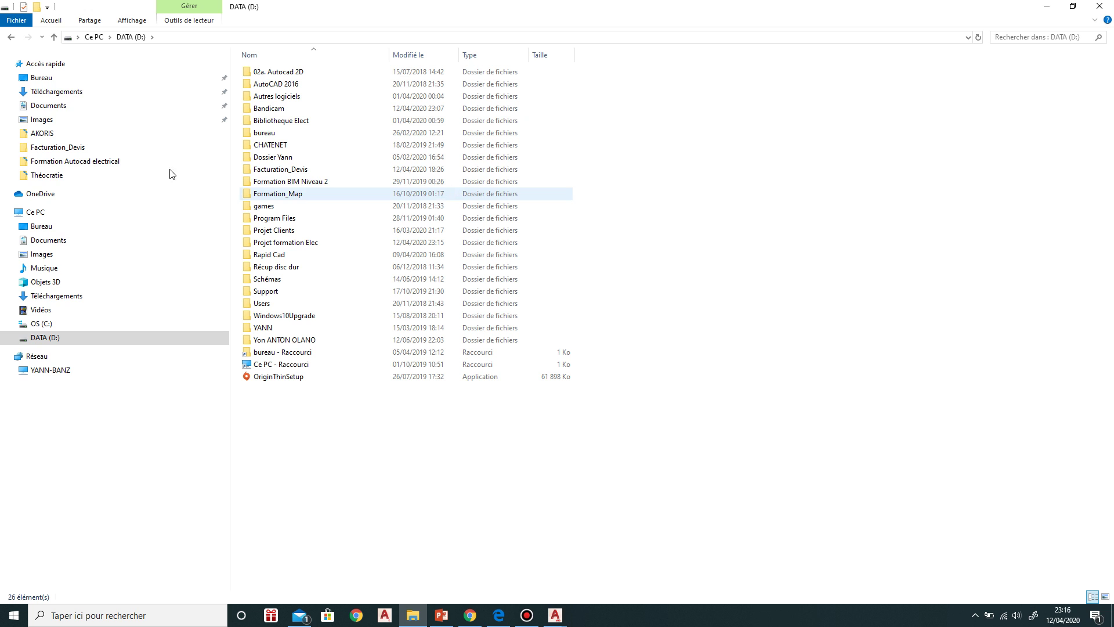
left_click(30, 215)
double_click(341, 161)
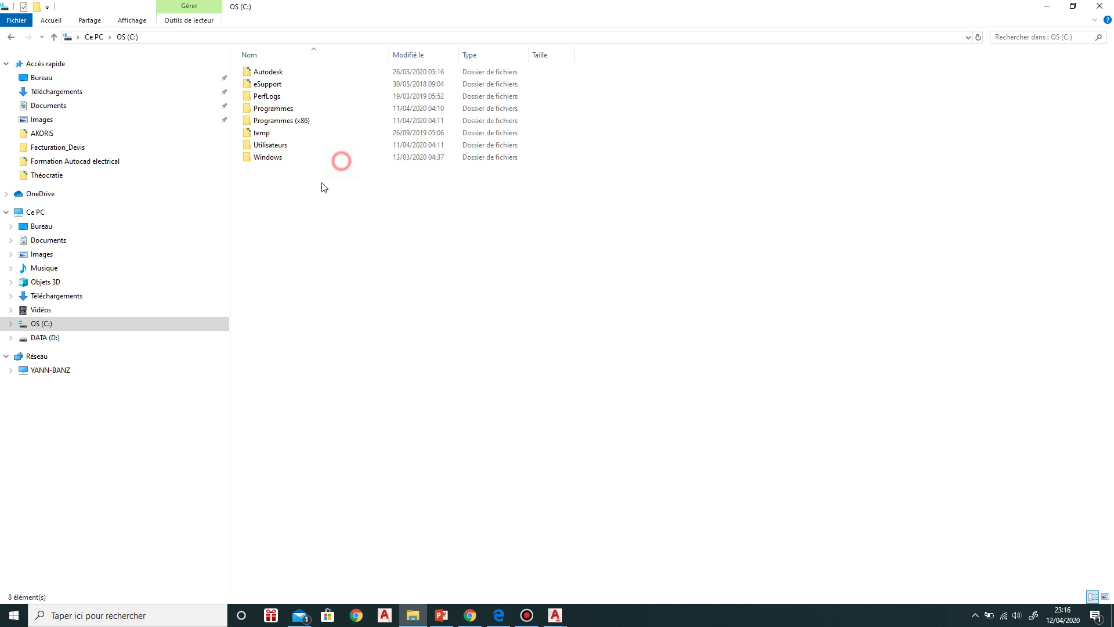
double_click(279, 147)
double_click(281, 85)
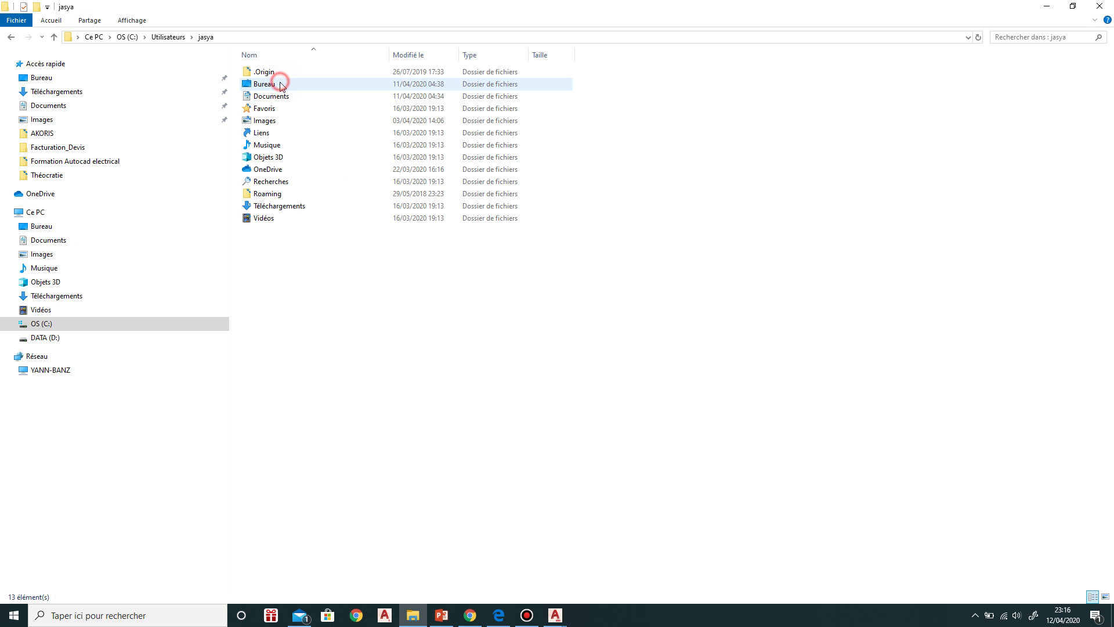
double_click(278, 97)
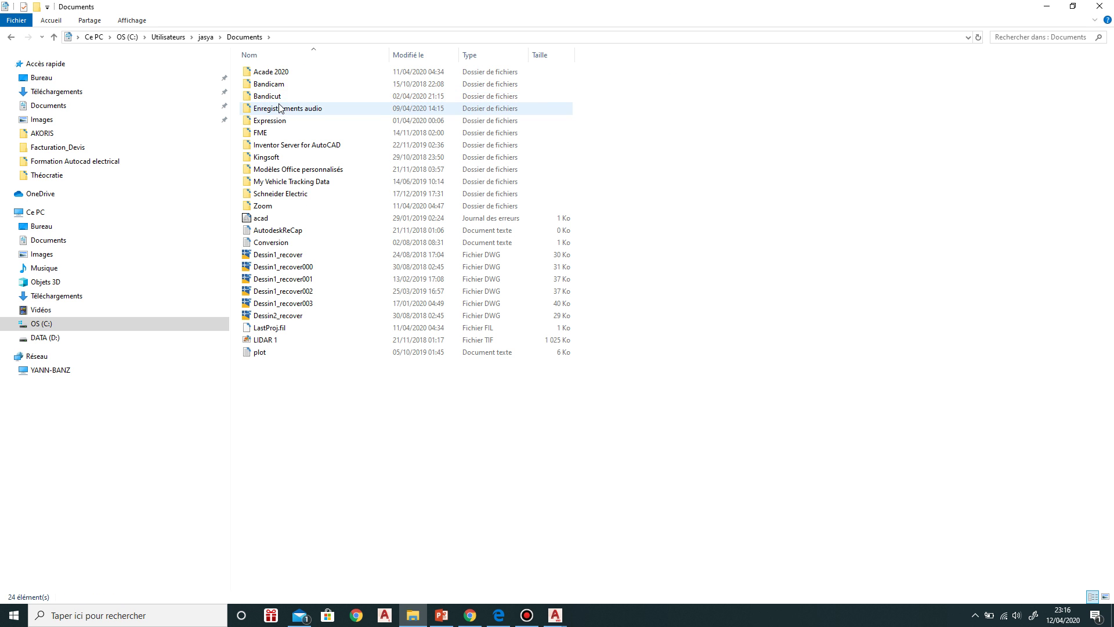
double_click(291, 74)
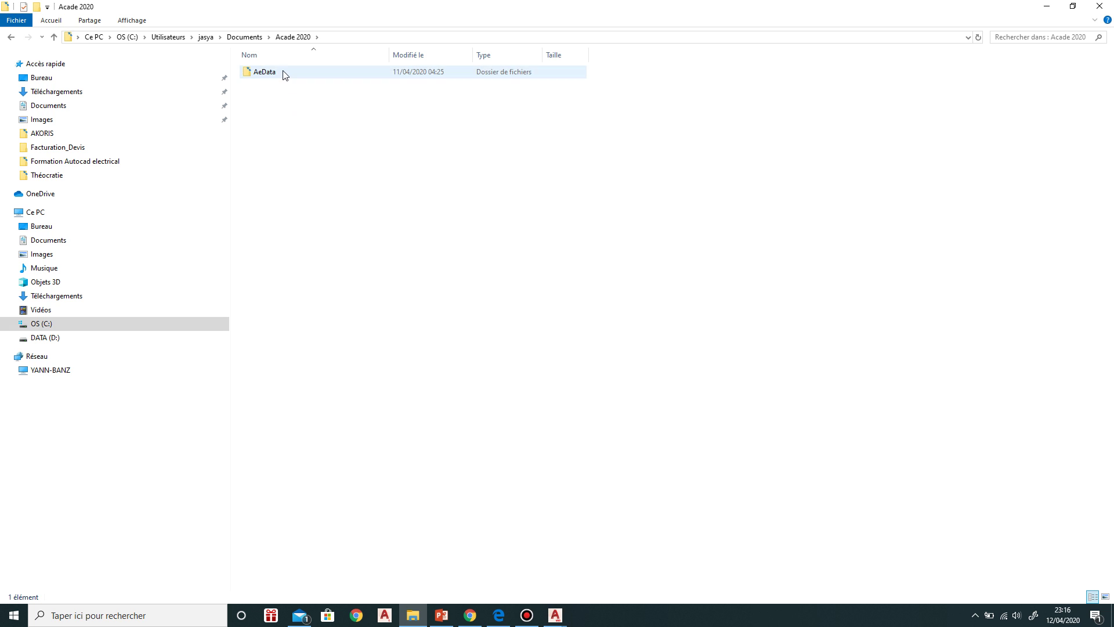
Try to rename the local AeData folder in Acade 2020 as AeData_Loc.
double_click(282, 73)
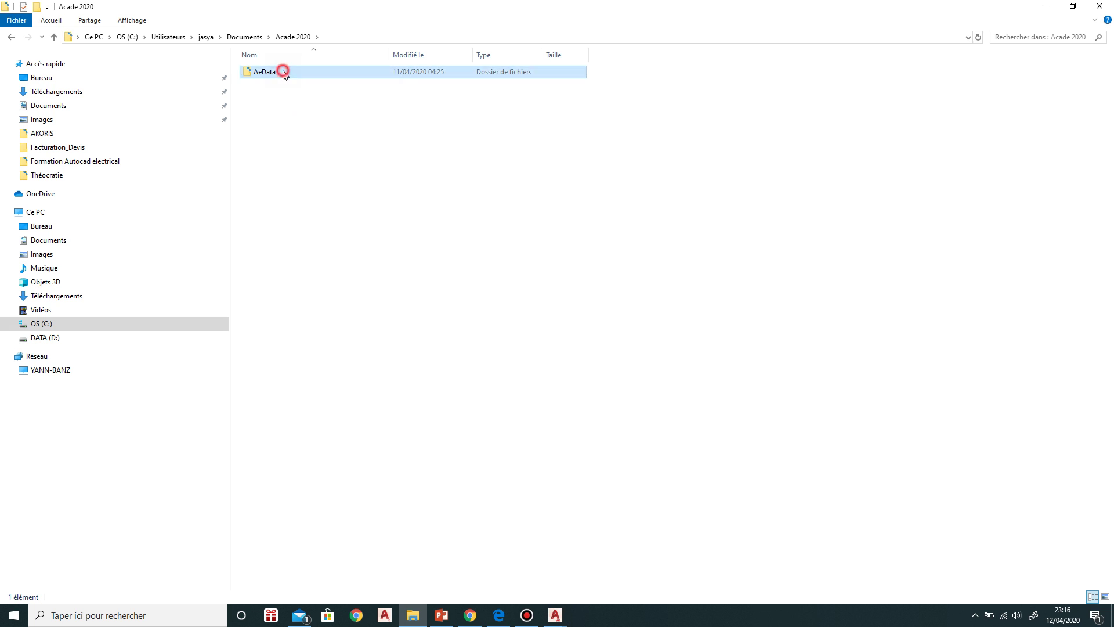
left_click(54, 36)
right_click(294, 71)
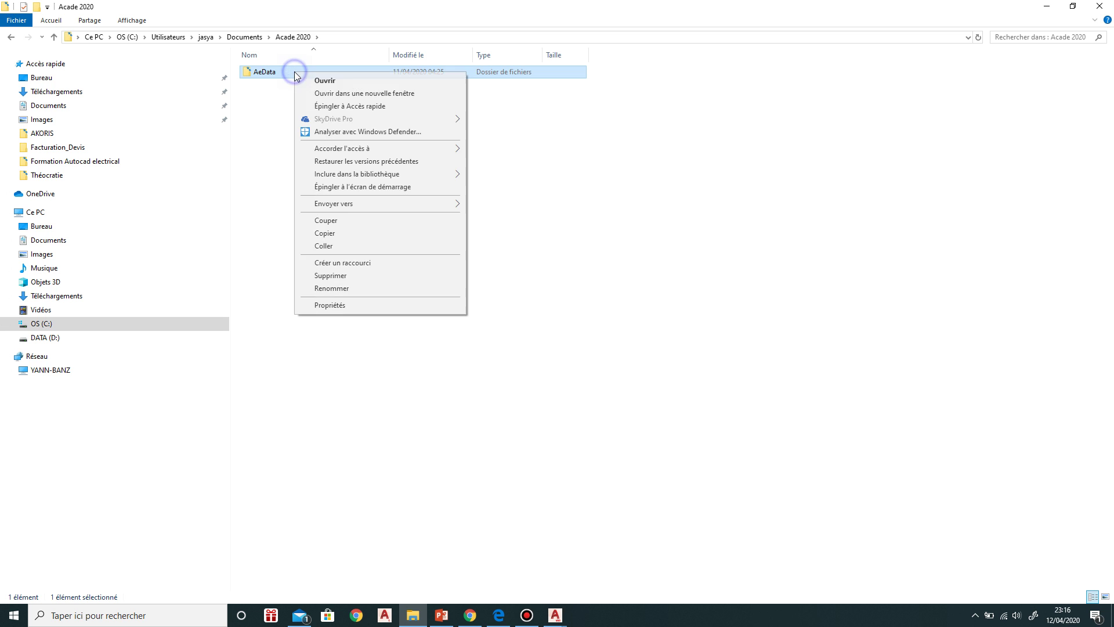
left_click(325, 288)
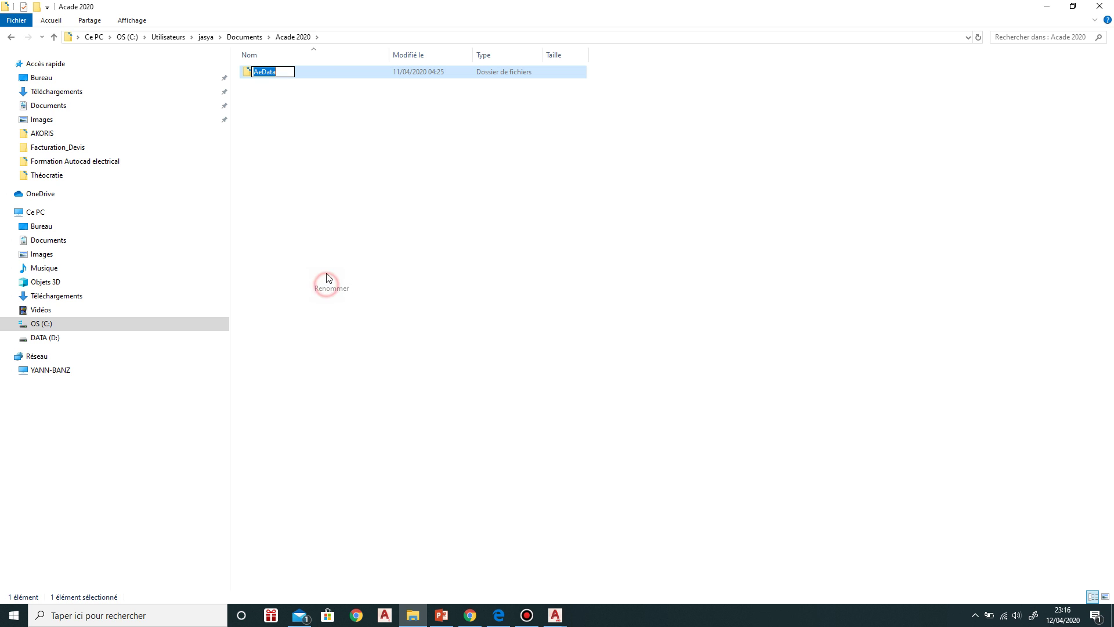
left_click(286, 72)
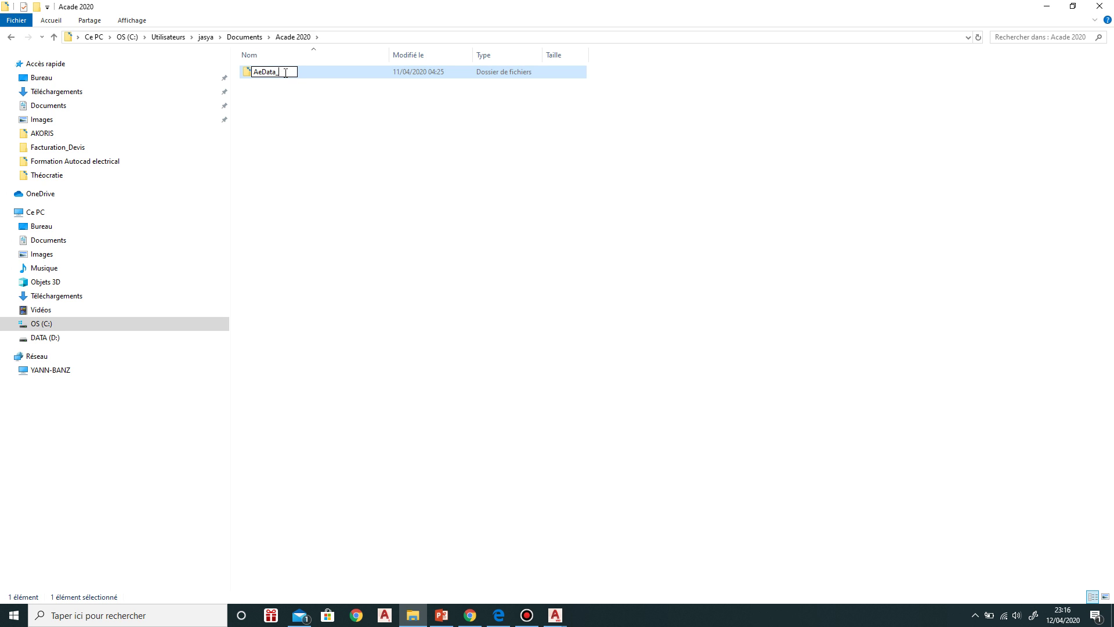
type("_Loc")
left_click(314, 154)
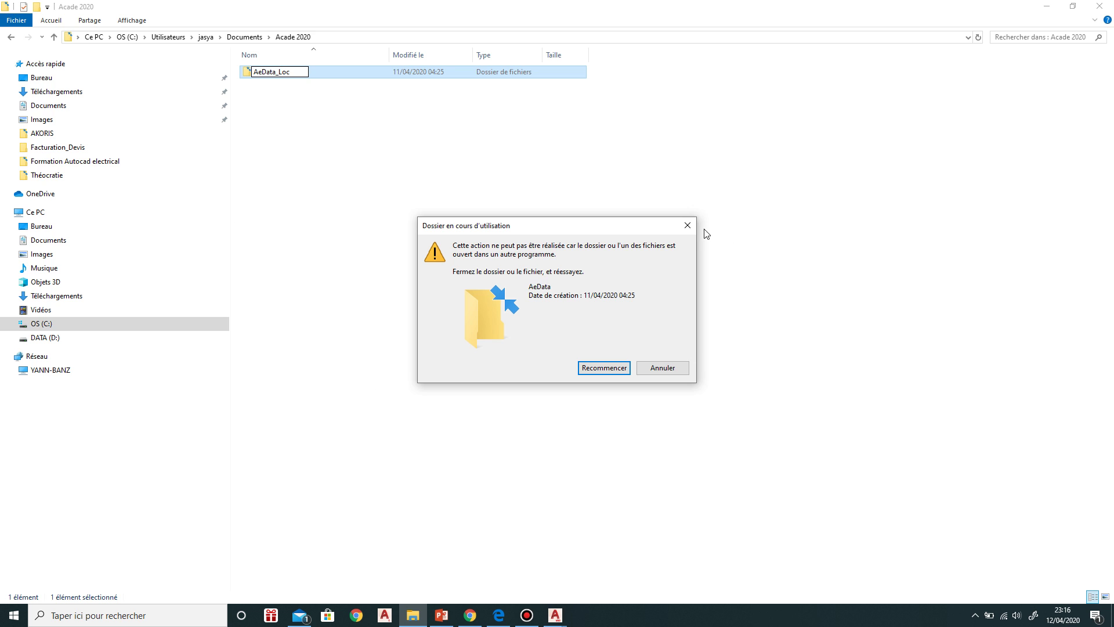
left_click(685, 229)
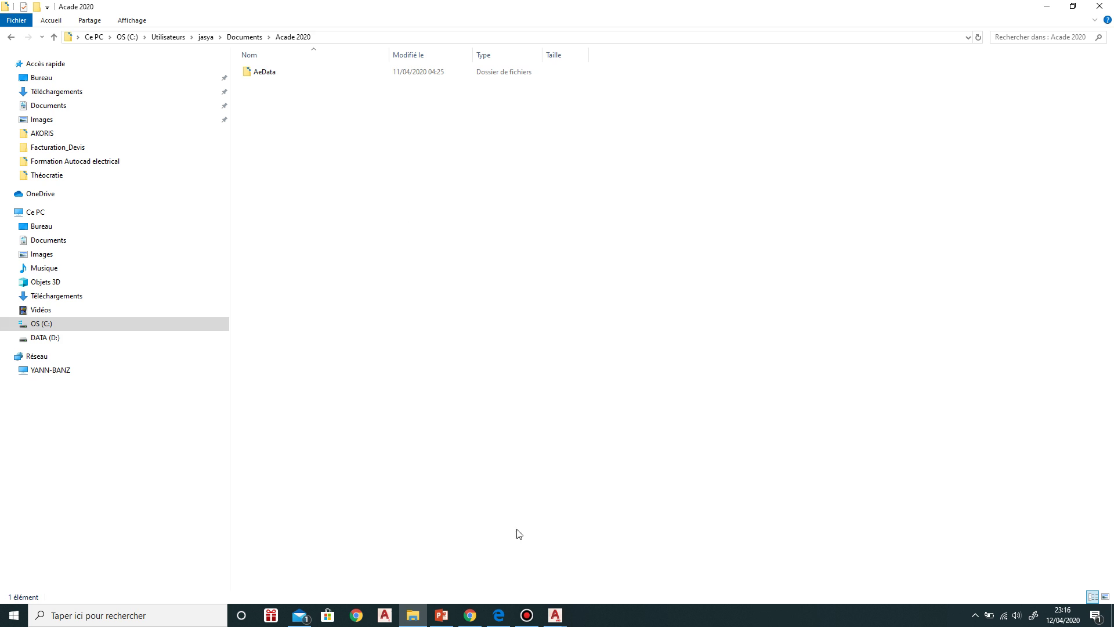
Switch to AutoCAD Electrical and quit it without saving the changes to Module 1 Parametre du Gabarit.dwg.
left_click(555, 615)
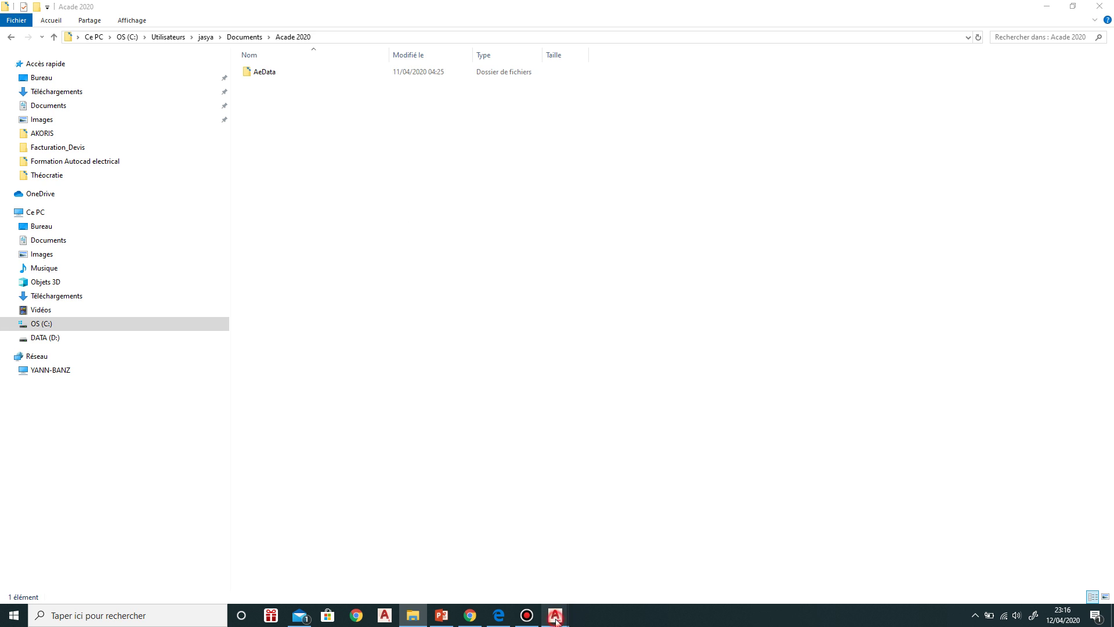
double_click(261, 72)
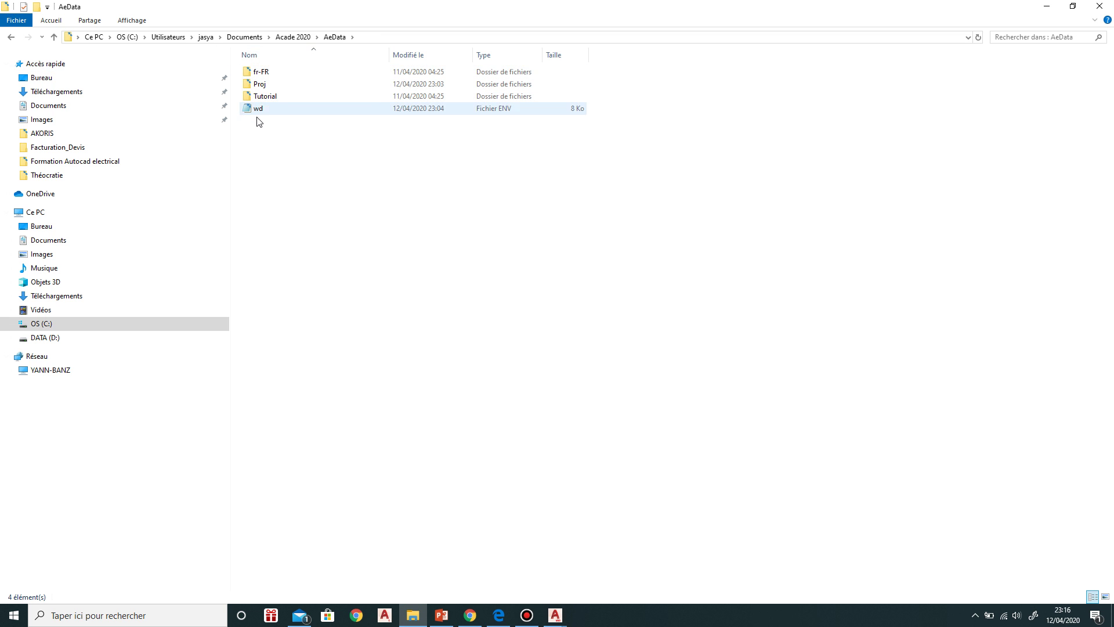
left_click(54, 36)
left_click(555, 615)
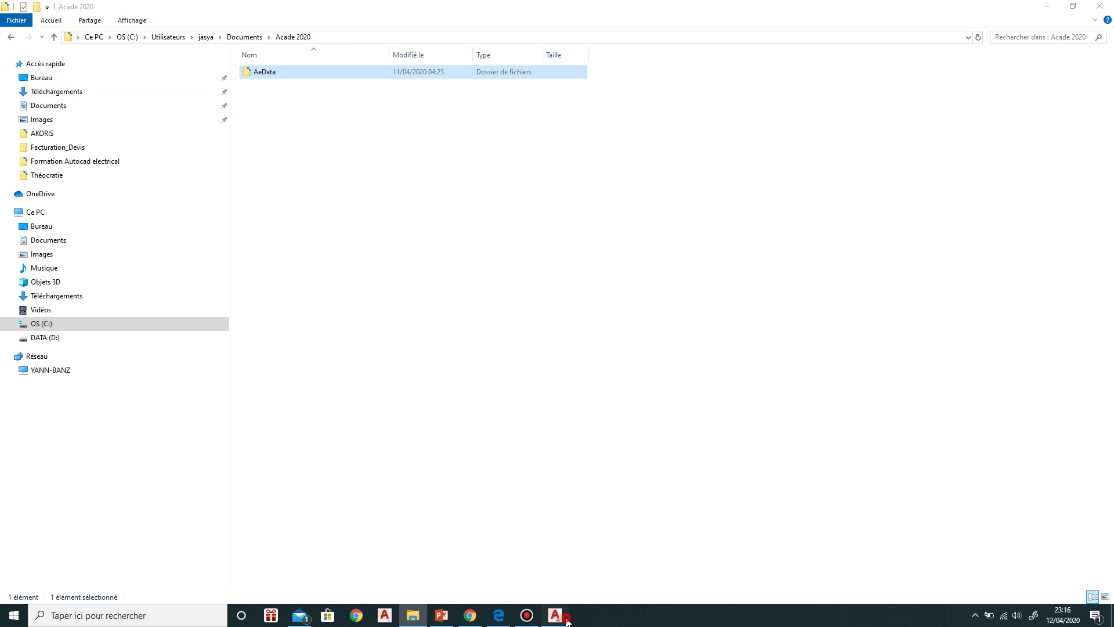
left_click(618, 566)
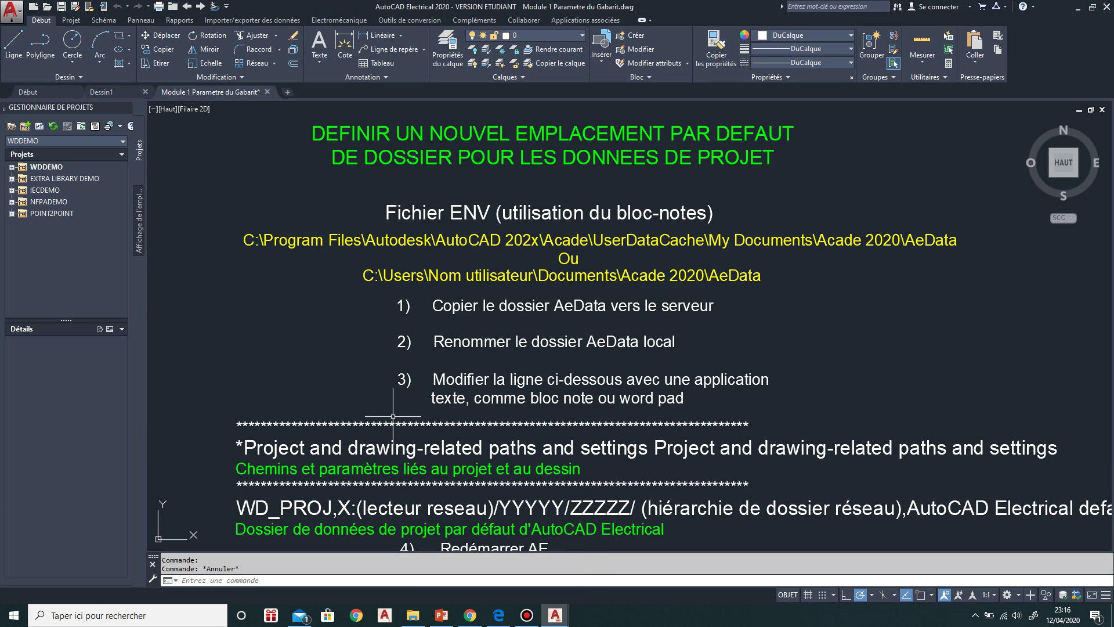
scroll(327, 436, "down", 3)
scroll(439, 389, "up", 3)
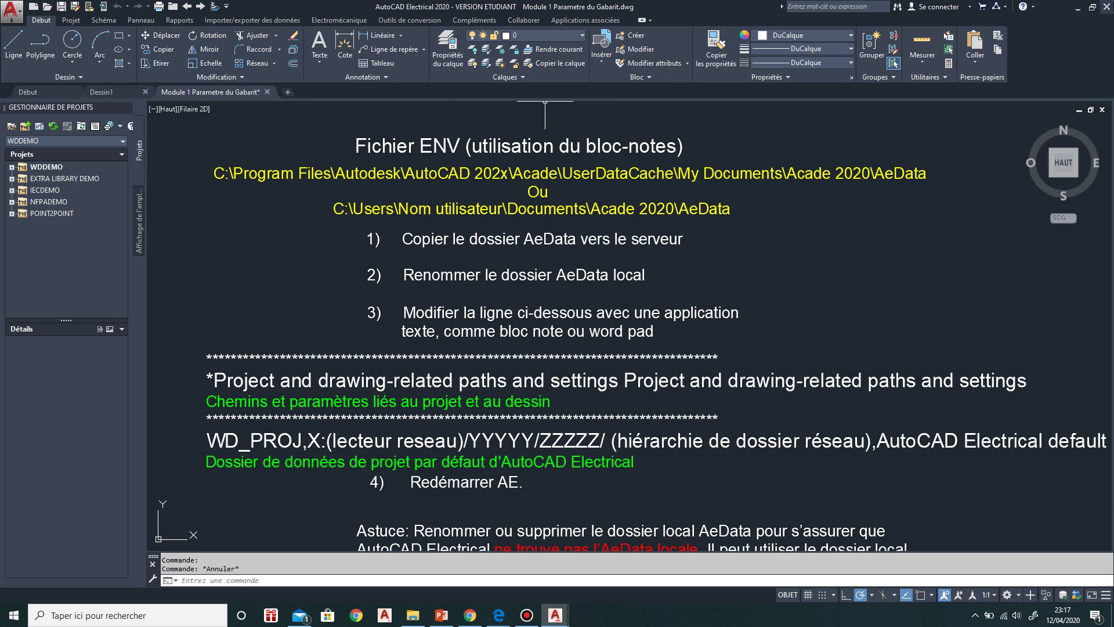
left_click(1105, 7)
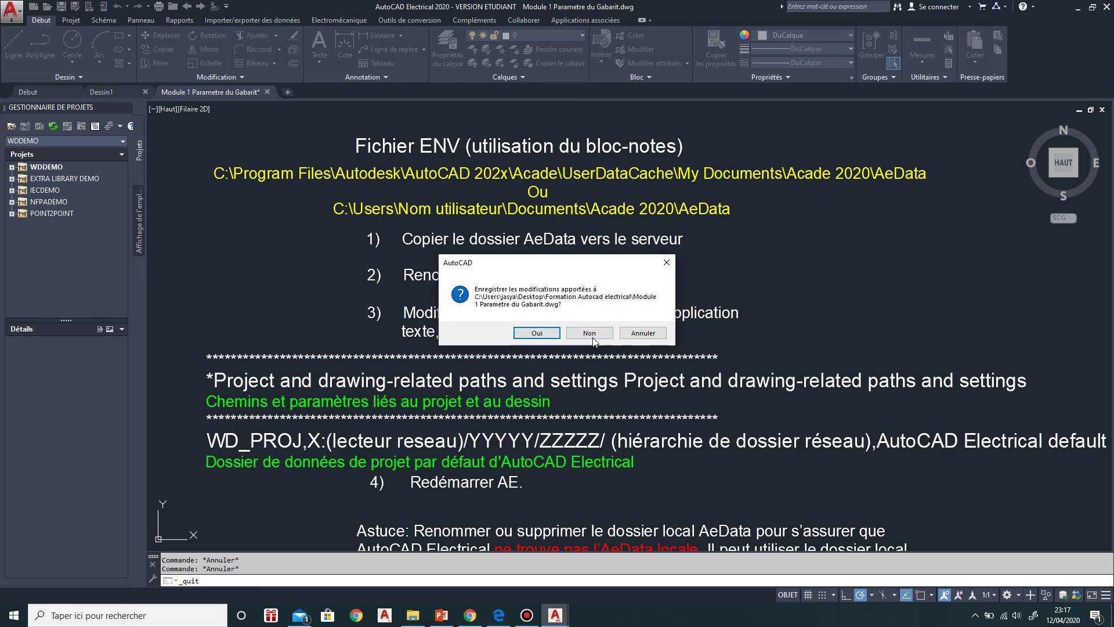
left_click(589, 334)
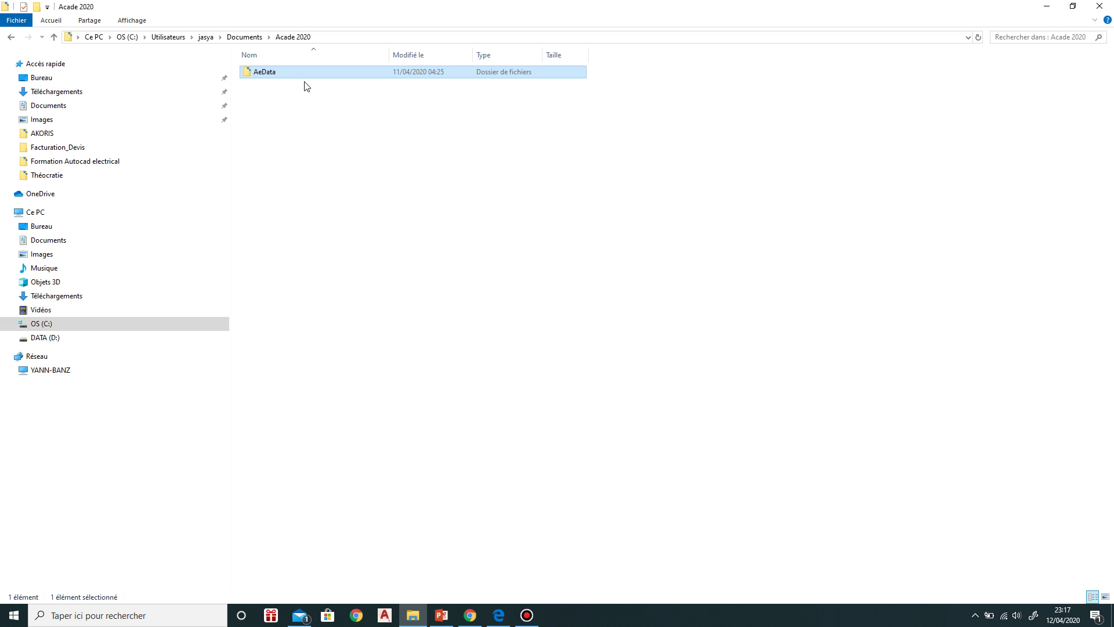
Rename the AeData folder in the user's Documents\Acade 2020 folder as AeData_Loc.
right_click(311, 79)
left_click(366, 292)
left_click(282, 71)
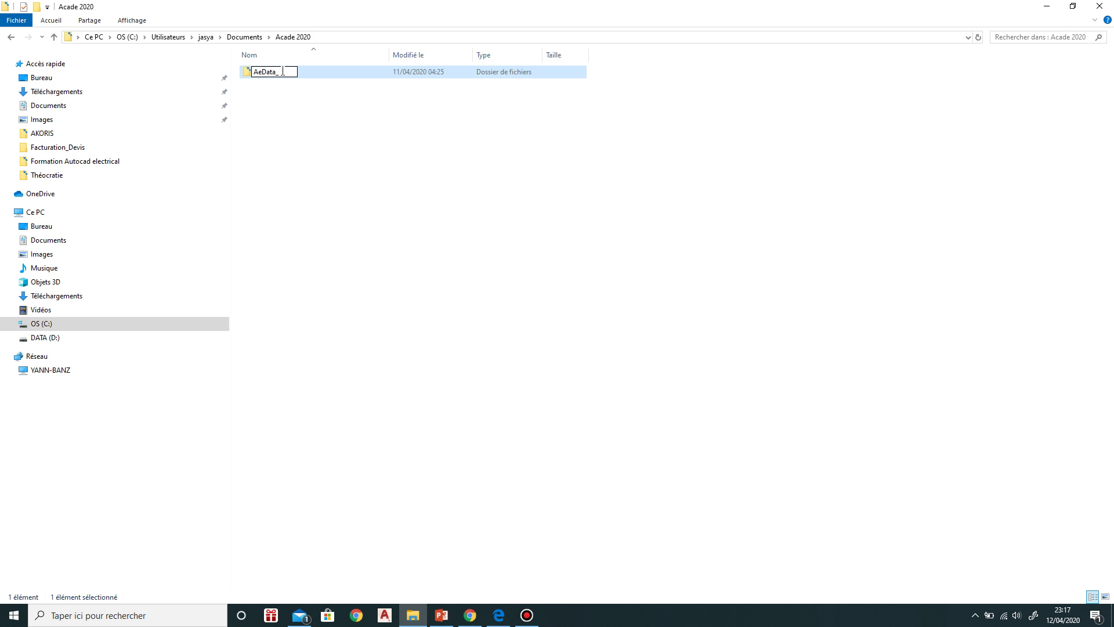
type("_LS")
left_click(294, 145)
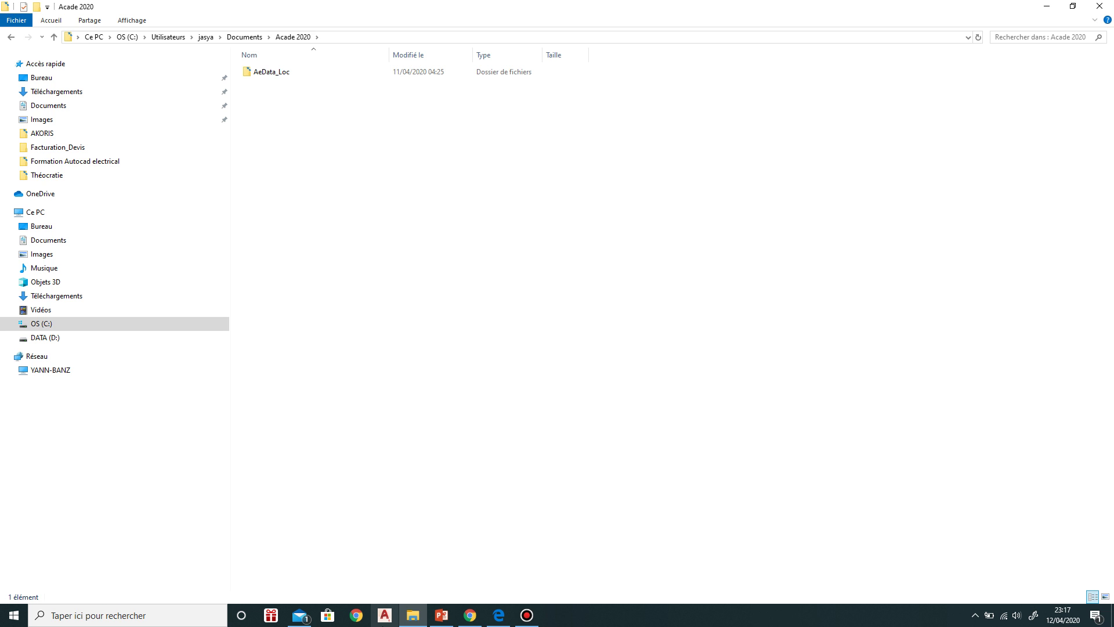
Launch AutoCAD Electrical, dismiss the missing wd.env prompts without selecting a file, and close the program.
left_click(383, 616)
left_click(385, 614)
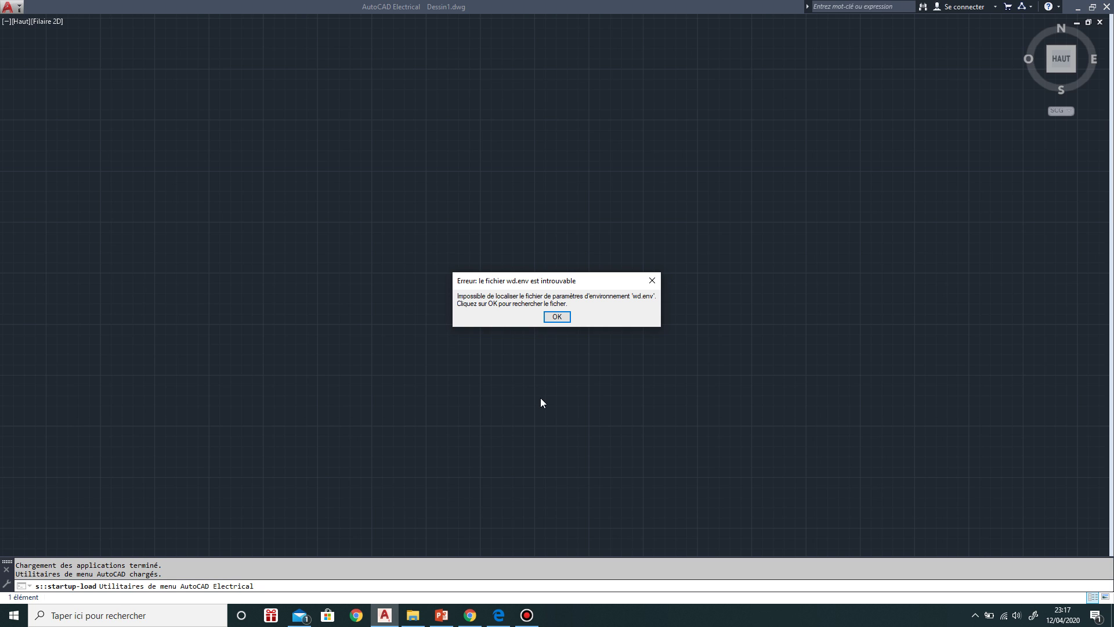
left_click(653, 279)
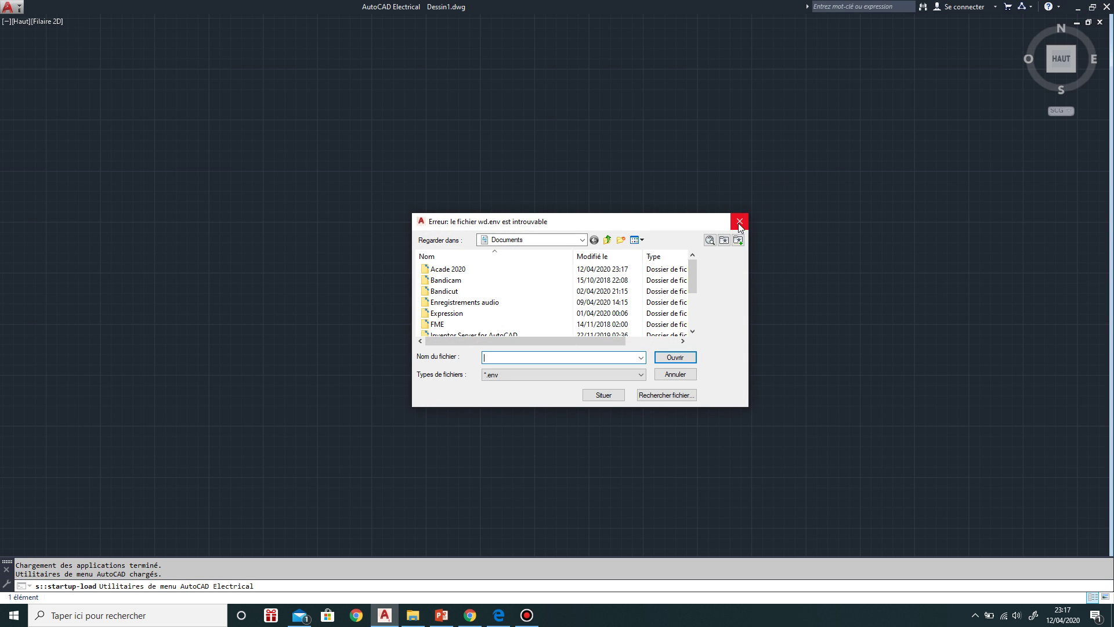
left_click(740, 221)
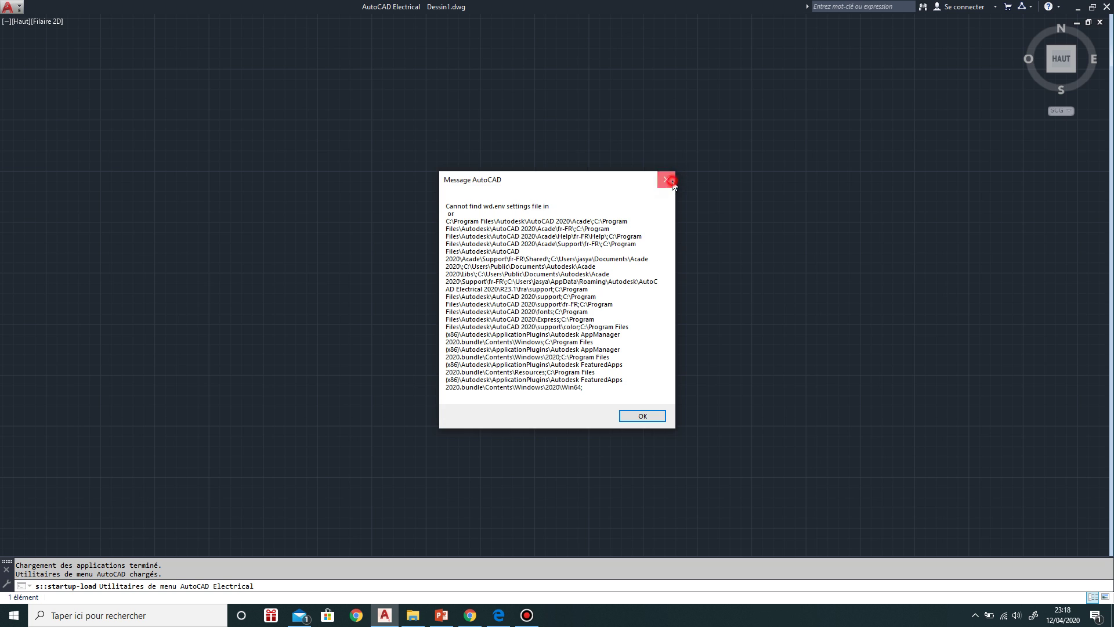
left_click(671, 182)
left_click(672, 177)
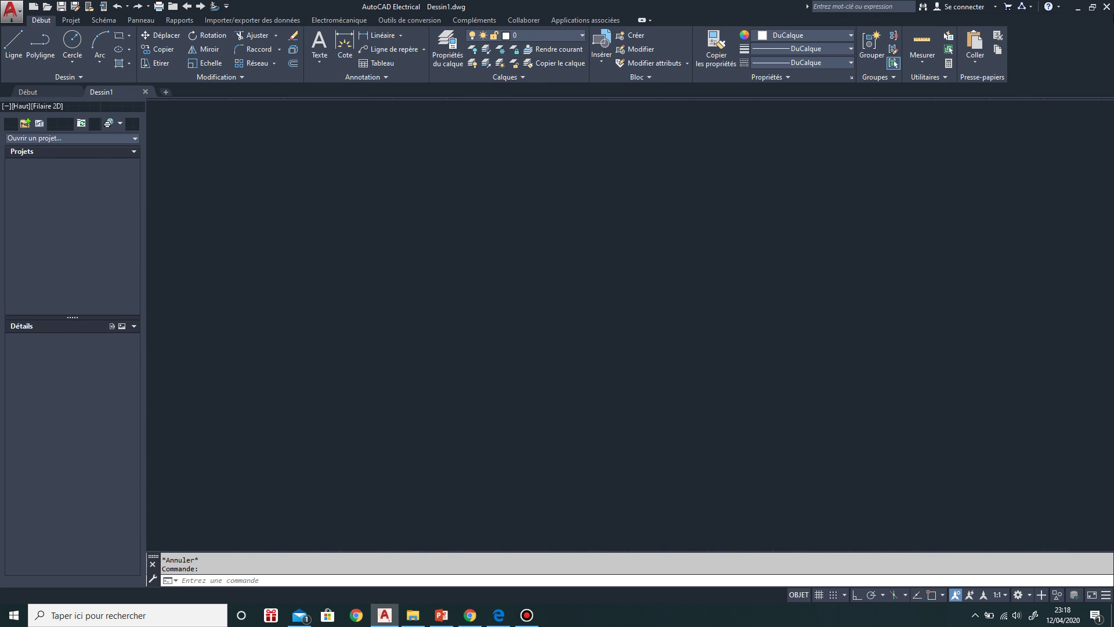
left_click(1107, 9)
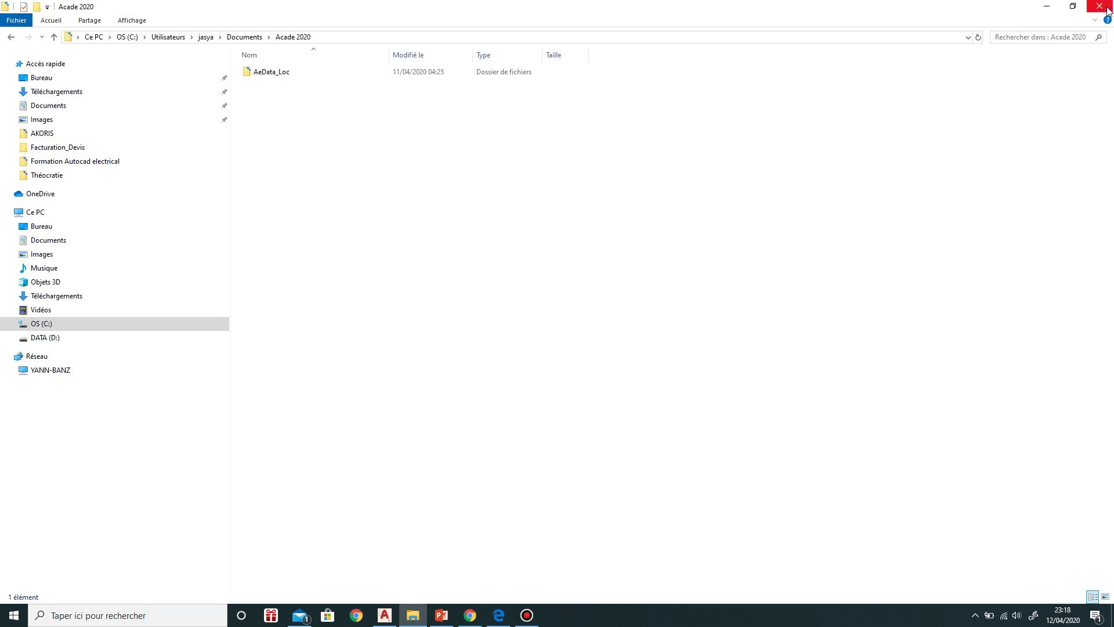
Restore the original name AeData for the AeData_Loc folder in Acade 2020.
right_click(271, 78)
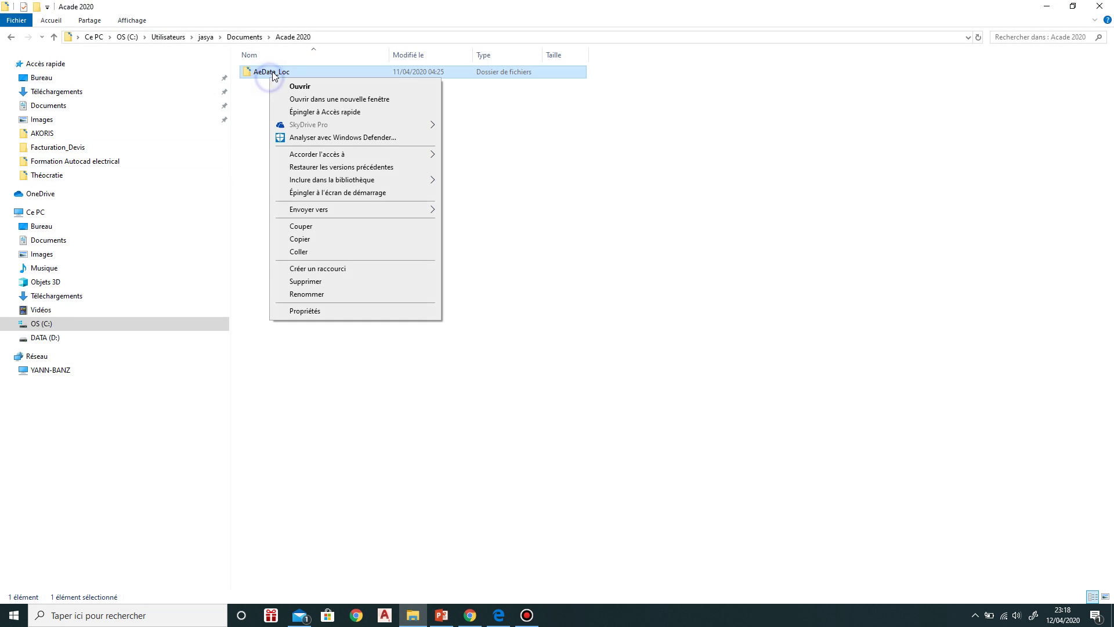
left_click(306, 294)
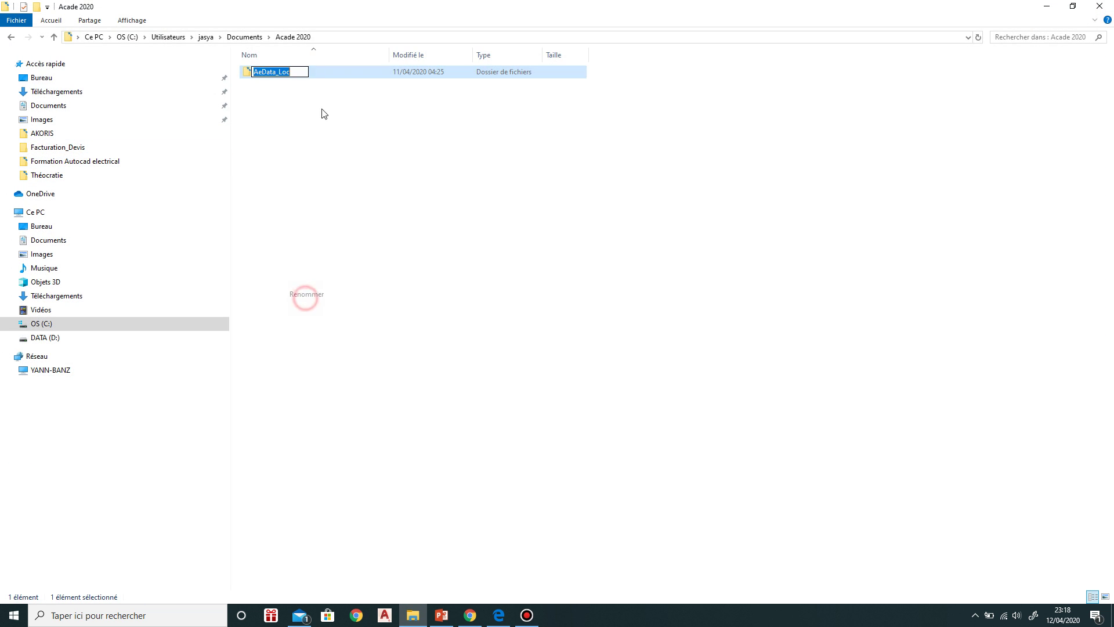
left_click(295, 72)
right_click(291, 73)
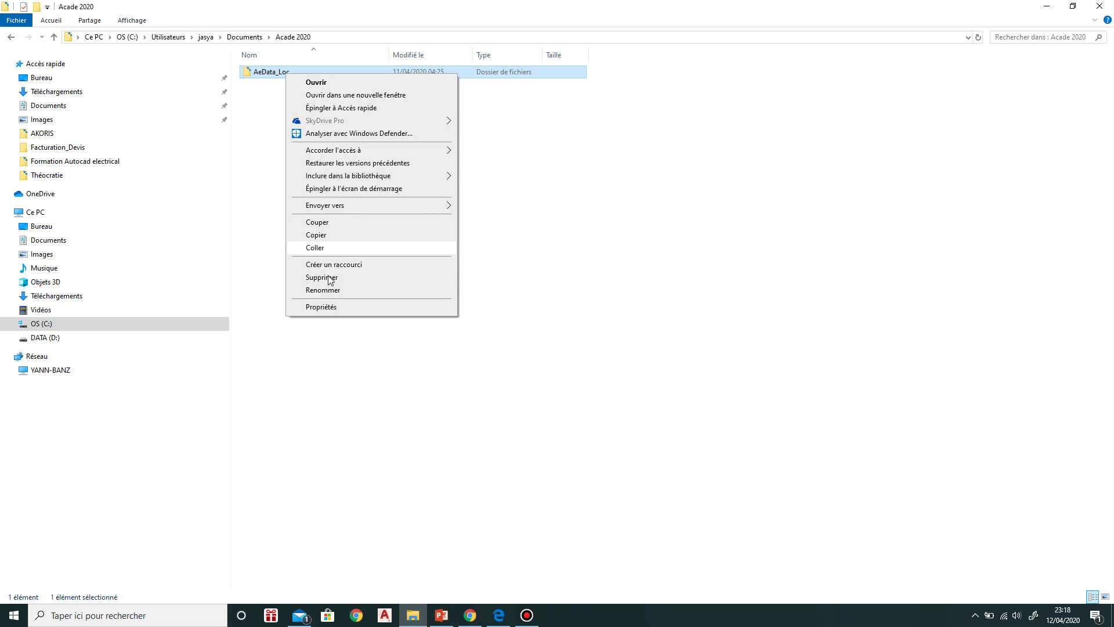
left_click(329, 292)
left_click(304, 73)
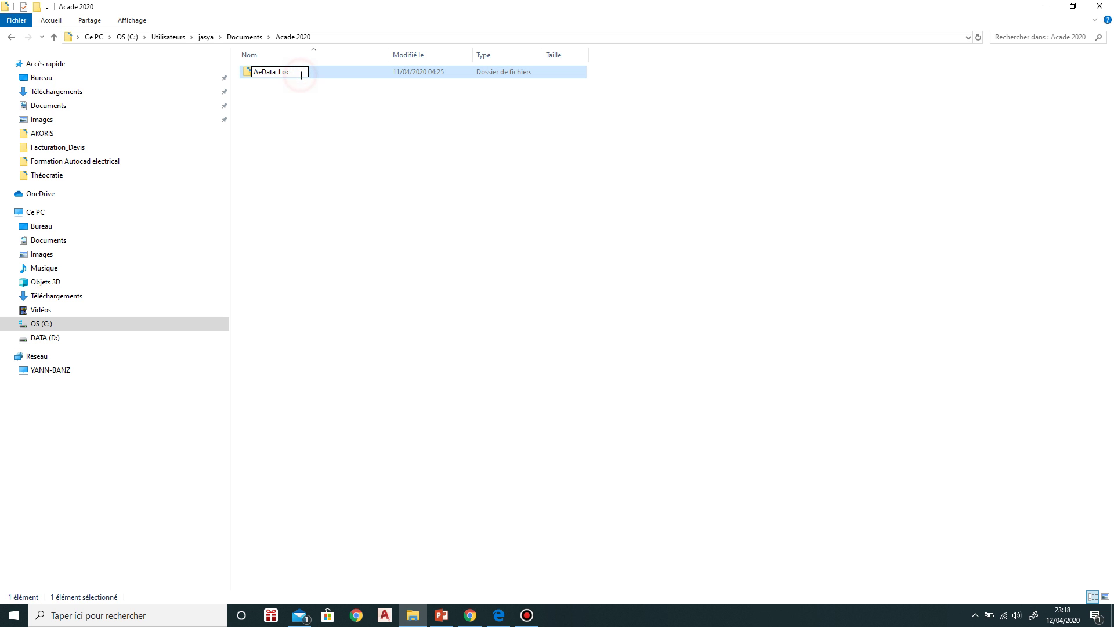
key("BackSpace")
key("BackSpace")
left_click(345, 265)
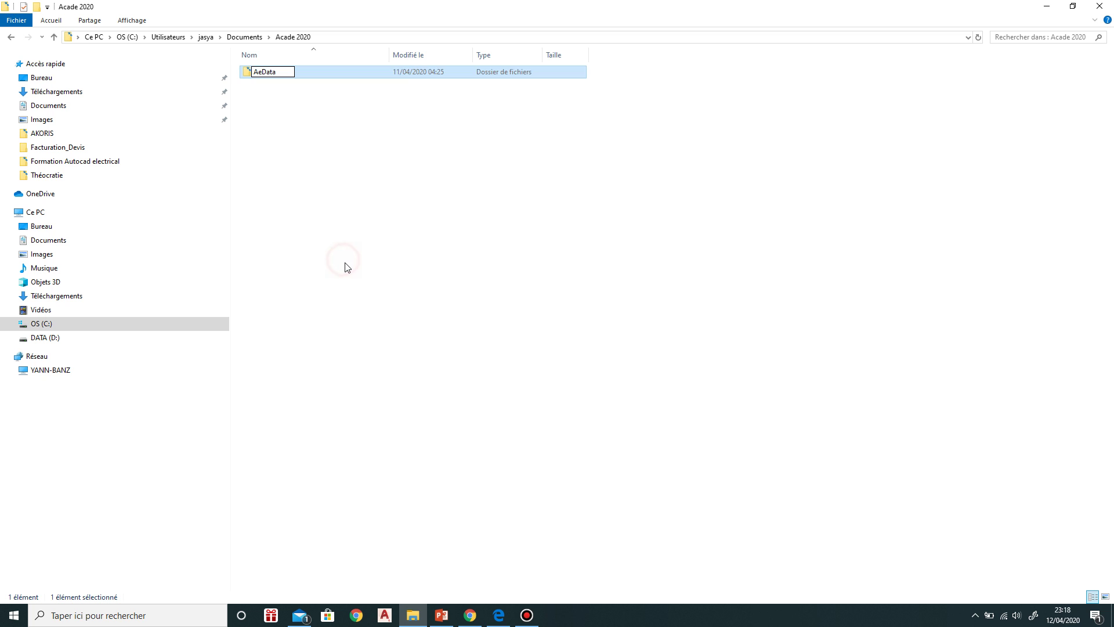
Launch AutoCAD Electrical, open the recent drawing Module 1 Parametre du Gabarit and review its instructions and tip on the local AeData folder.
left_click(391, 617)
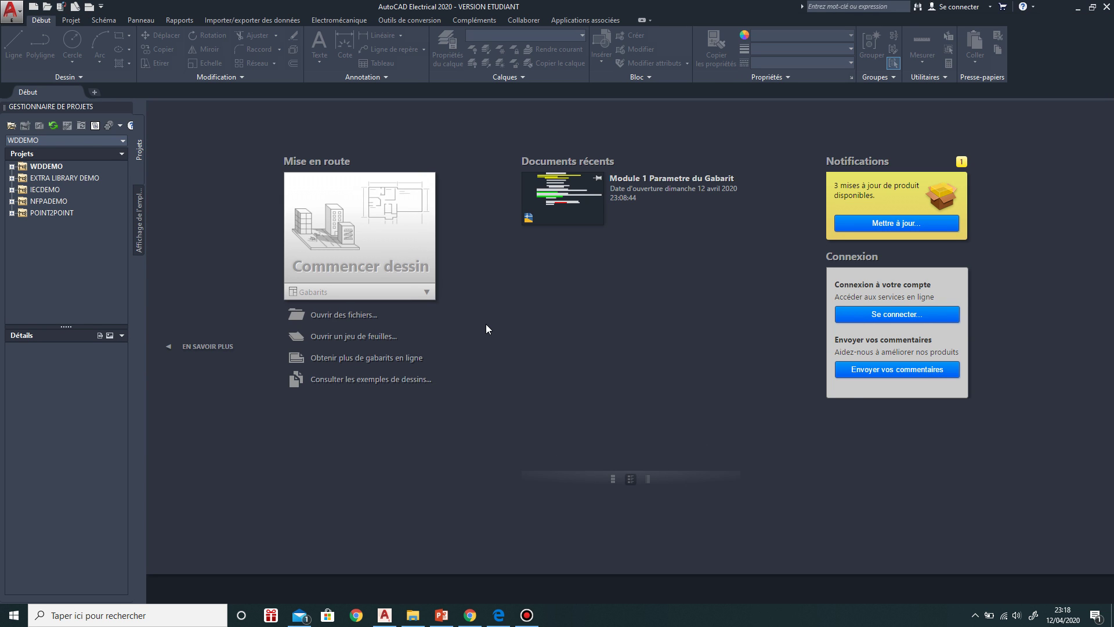
left_click(577, 197)
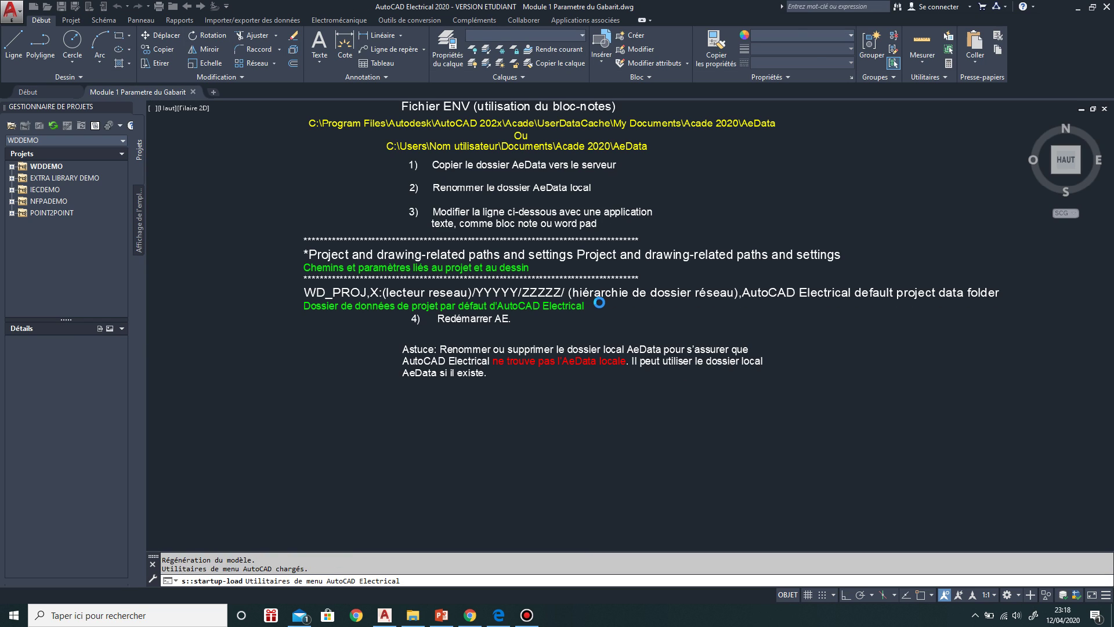
middle_click_drag(535, 304, 542, 361)
scroll(519, 302, "up", 2)
middle_click_drag(529, 302, 586, 304)
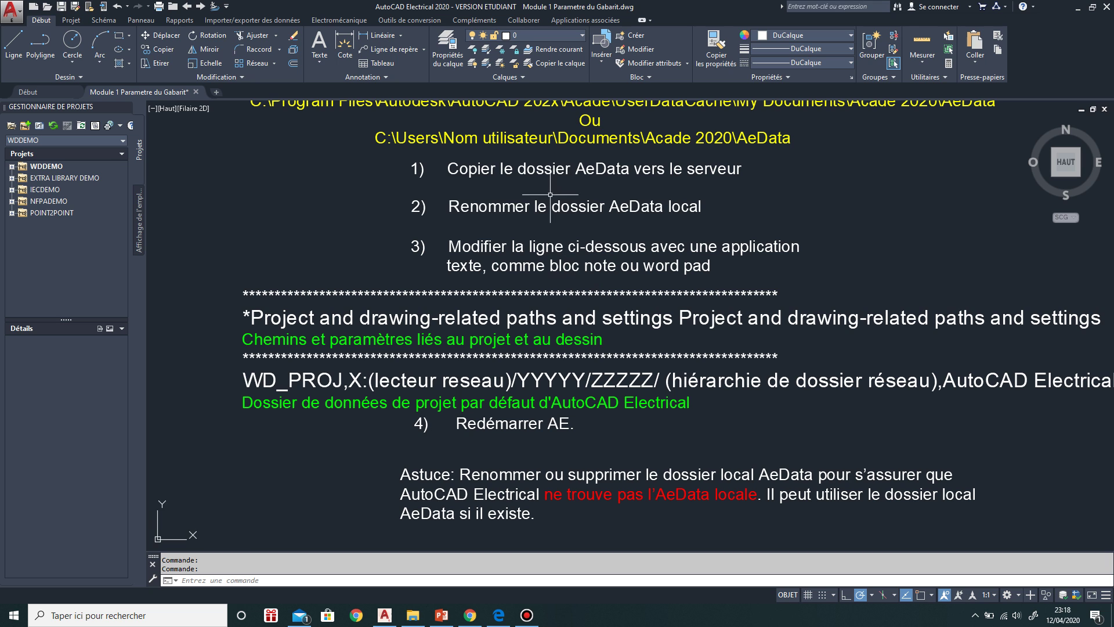
scroll(647, 296, "down", 3)
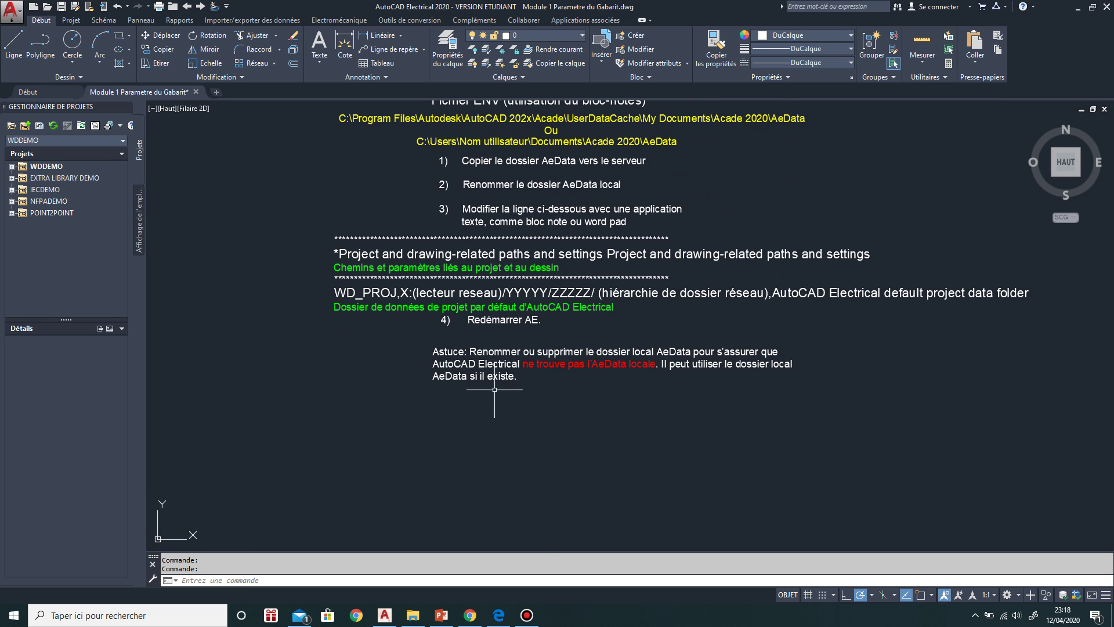
scroll(495, 389, "up", 2)
mouse_move(492, 366)
middle_mouse_down()
mouse_move(522, 316)
mouse_move(515, 408)
middle_mouse_up()
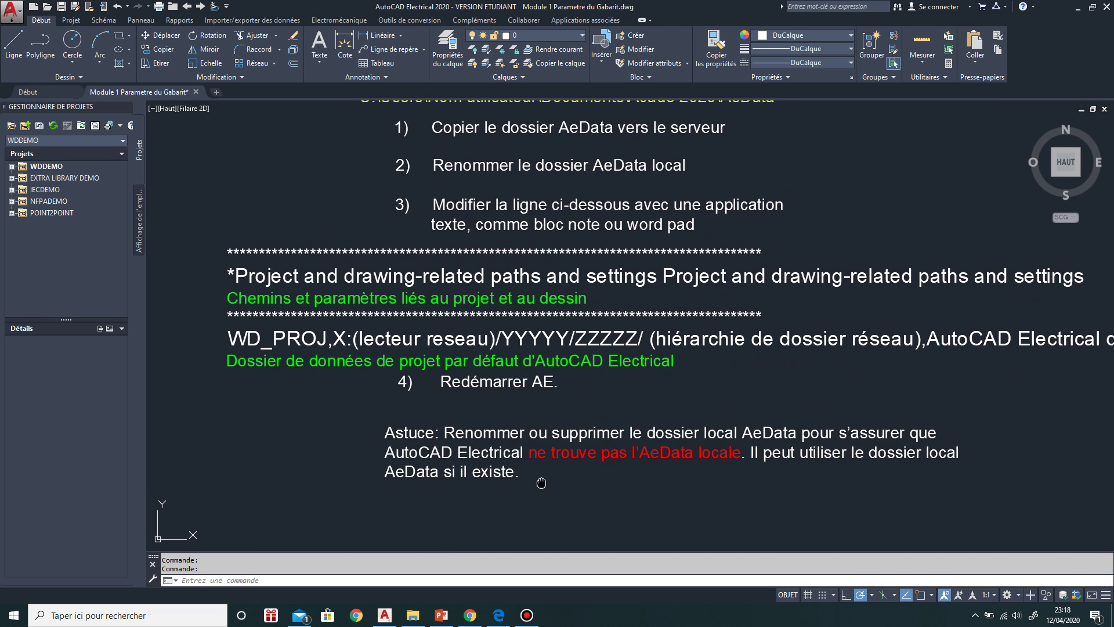
middle_click_drag(541, 483, 505, 377)
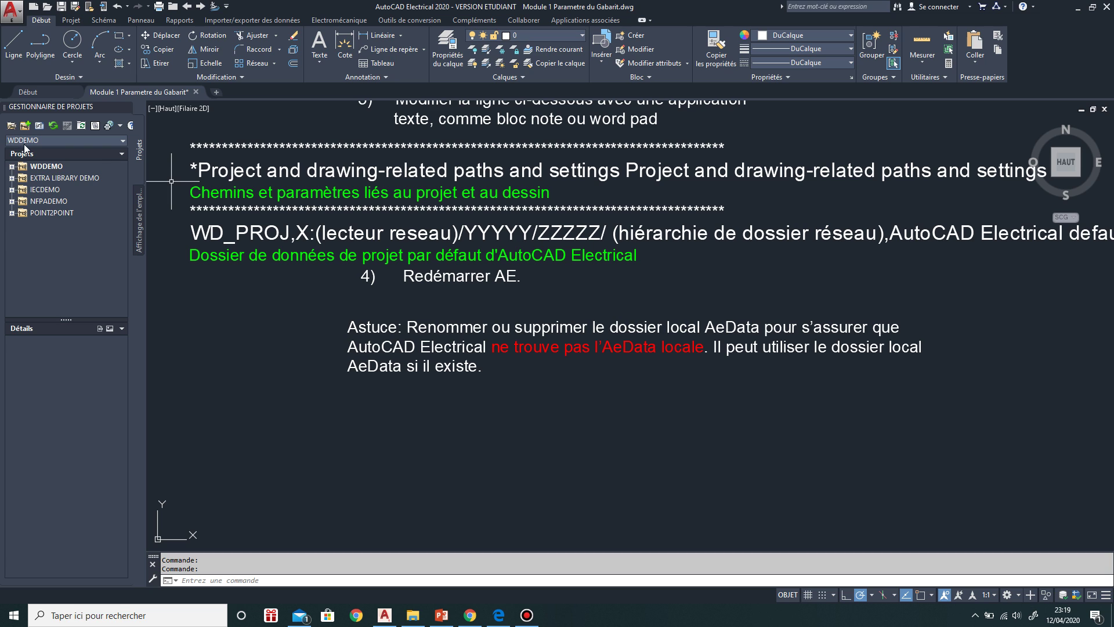
Start creating a new project in the project manager and examine the default path in its Localisation field.
left_click(25, 127)
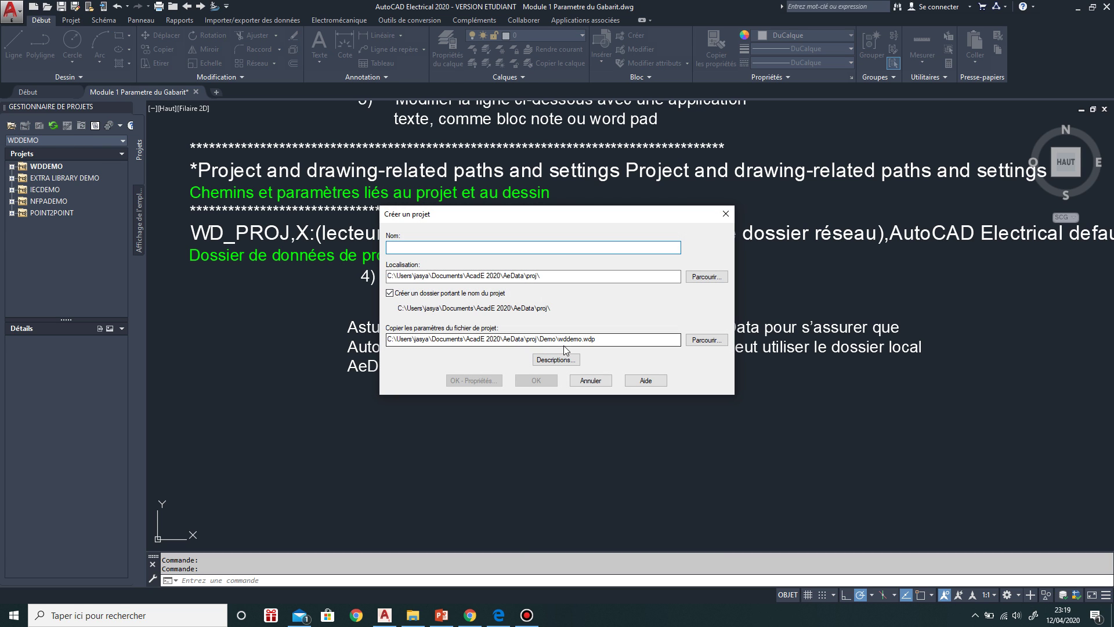
mouse_move(558, 274)
left_mouse_down()
mouse_move(456, 284)
mouse_move(559, 281)
mouse_move(541, 285)
left_mouse_up()
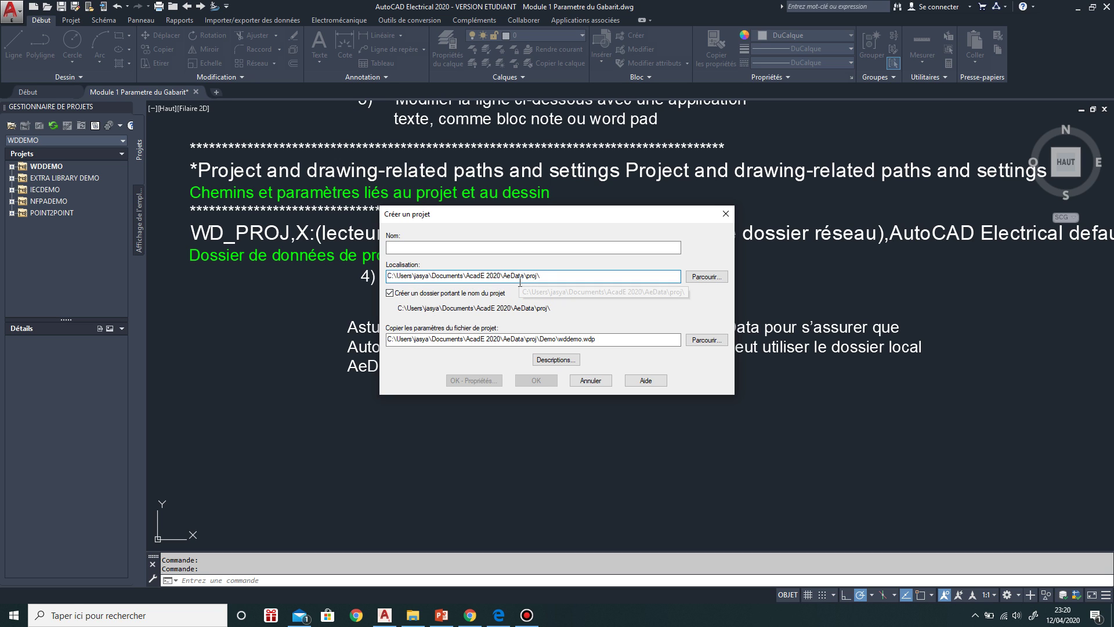
mouse_move(556, 276)
left_mouse_down()
mouse_move(406, 278)
mouse_move(561, 285)
mouse_move(386, 278)
mouse_move(543, 278)
left_mouse_up()
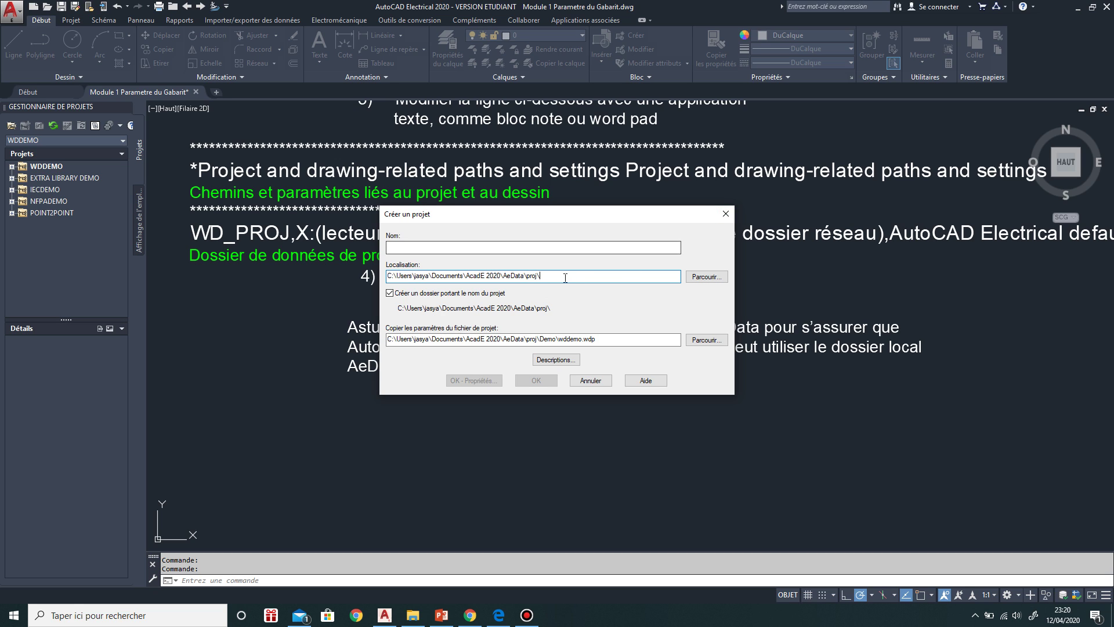
triple_click(565, 277)
left_click(573, 275)
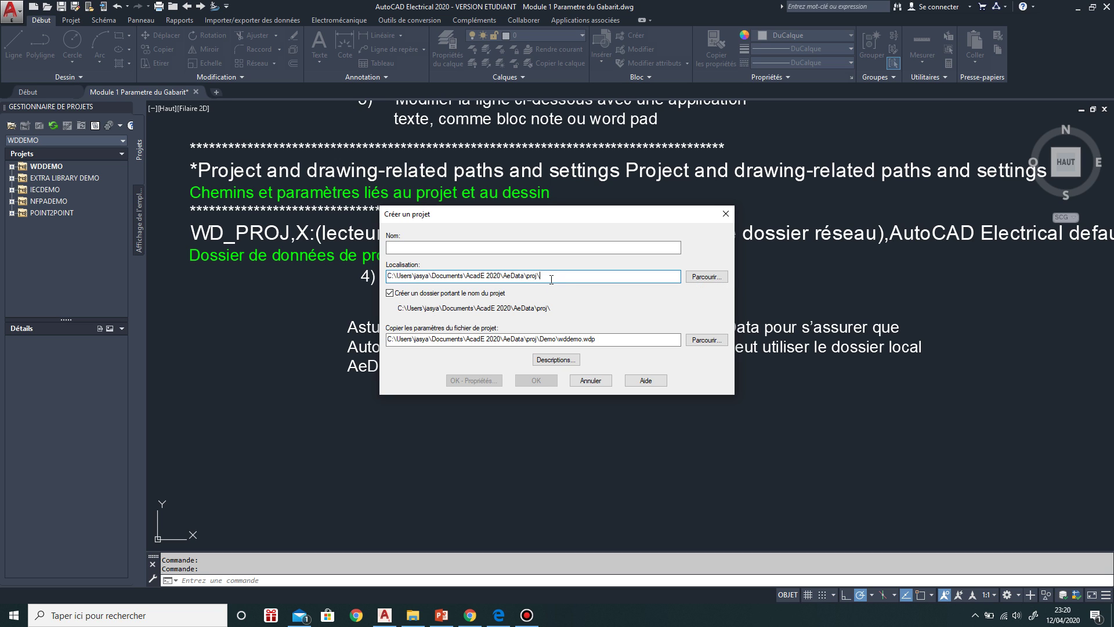
Examine the default project path in the Localisation field, cancel the new project, and briefly check the local Acade 2020 folder.
left_click_drag(554, 277, 391, 289)
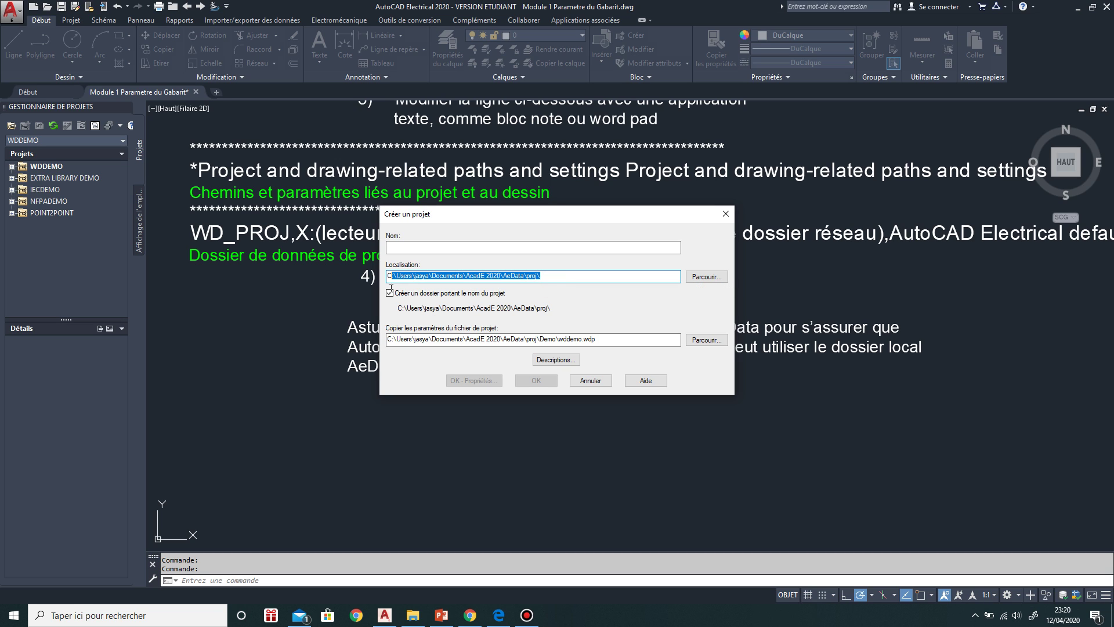
left_click(548, 280)
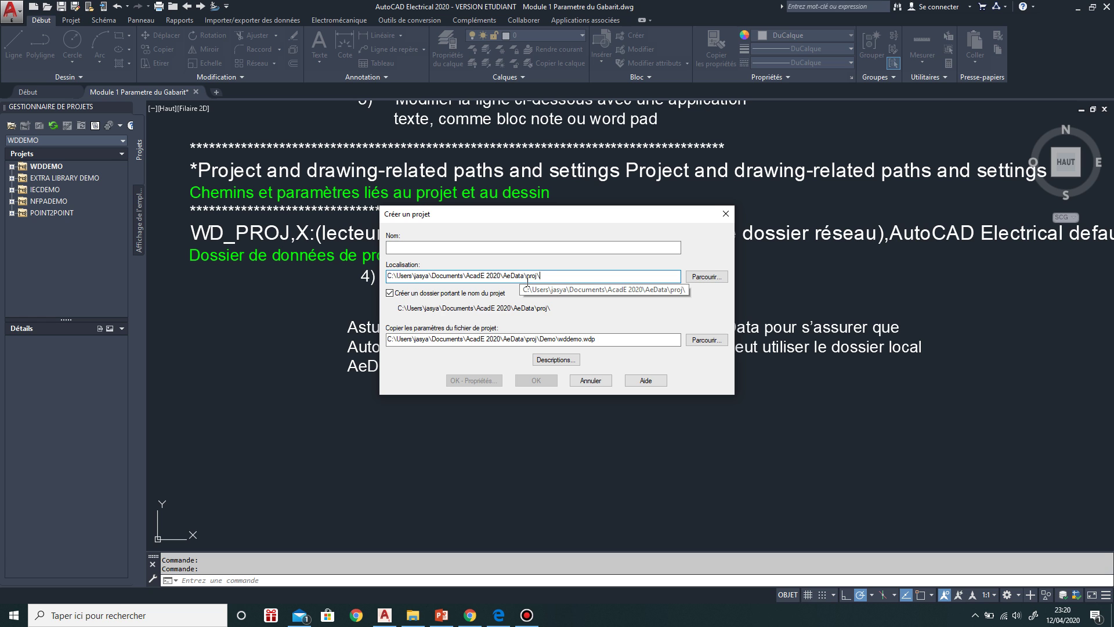
left_click(726, 214)
left_click(412, 615)
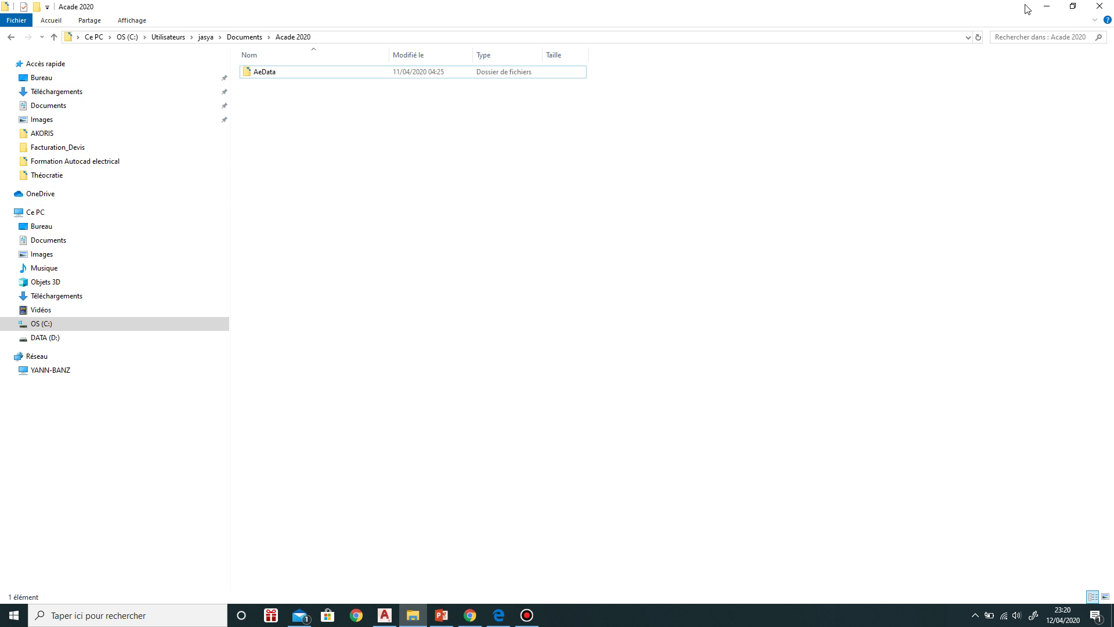
left_click(1047, 6)
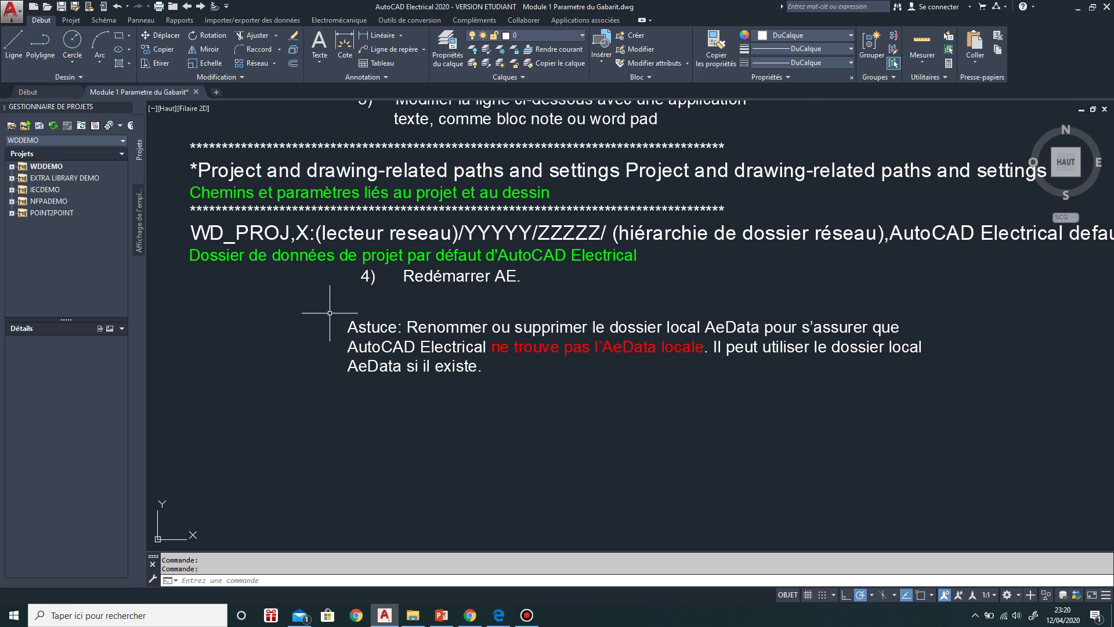
Open the program options and expand the search path list for support files in use.
middle_click_drag(449, 436, 519, 506)
scroll(519, 507, "down", 2)
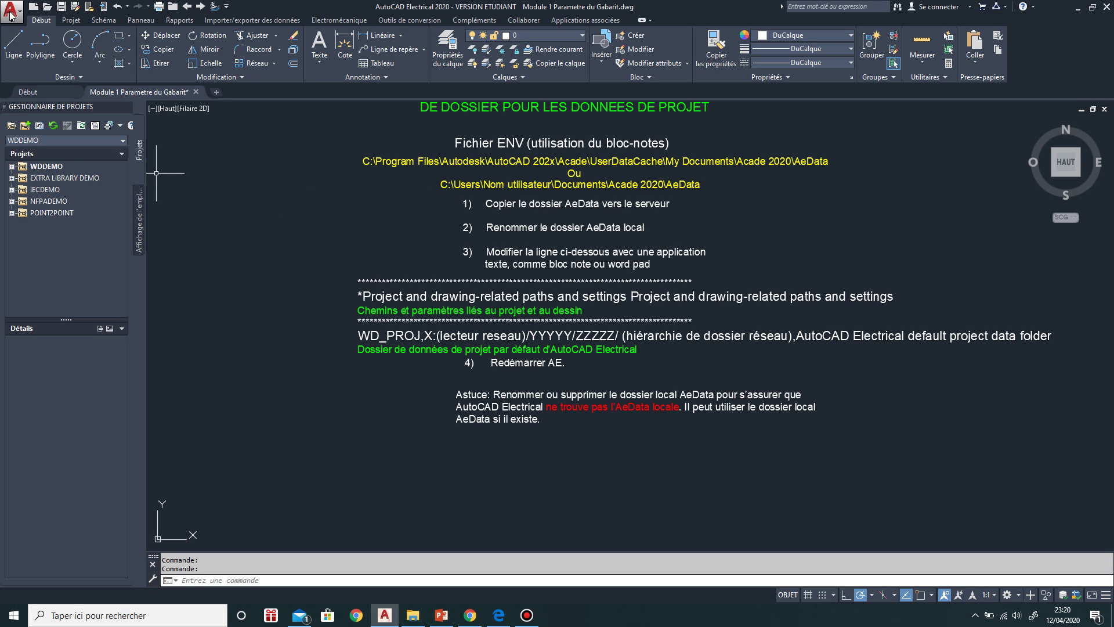
type("op")
key("Return")
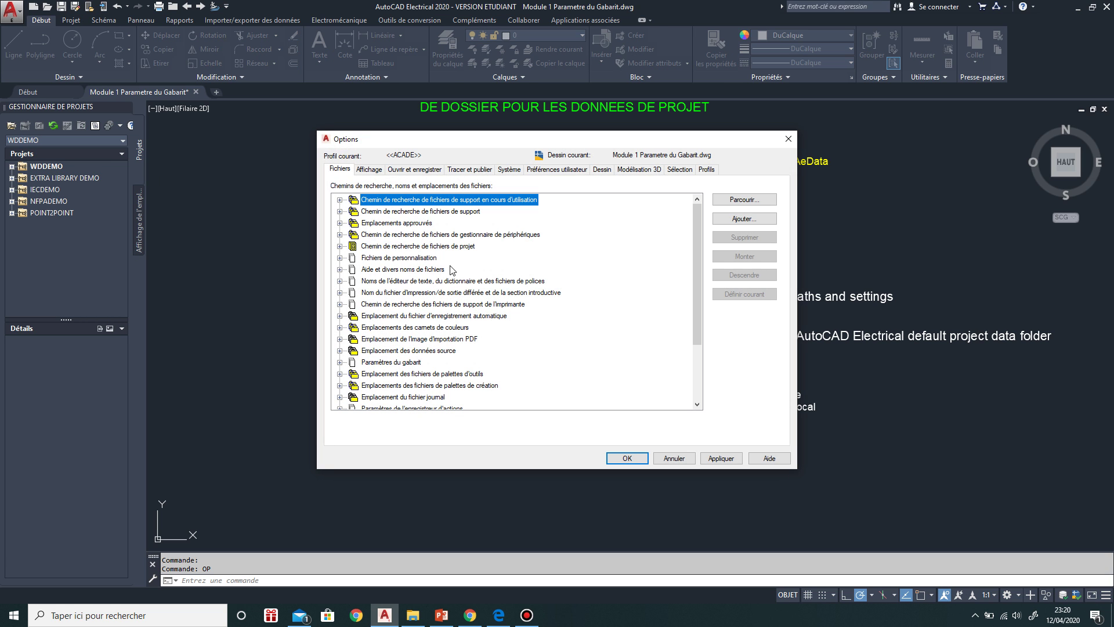
left_click(340, 201)
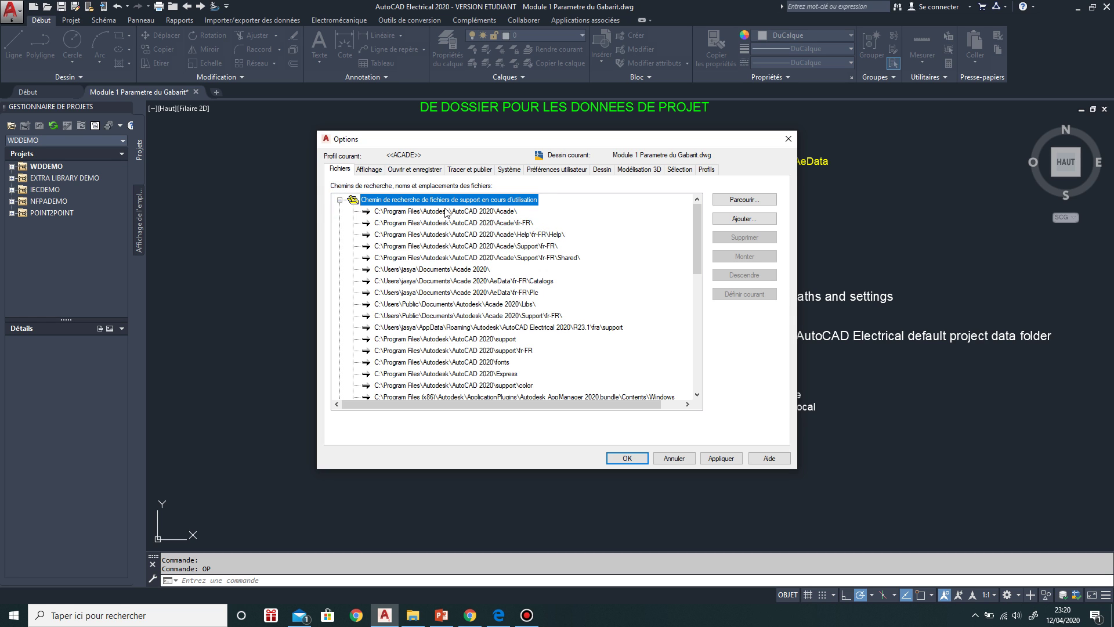
Replace the local Documents\Acade 2020 support search path with D:\Projet formation Elec and apply the options.
left_click(430, 269)
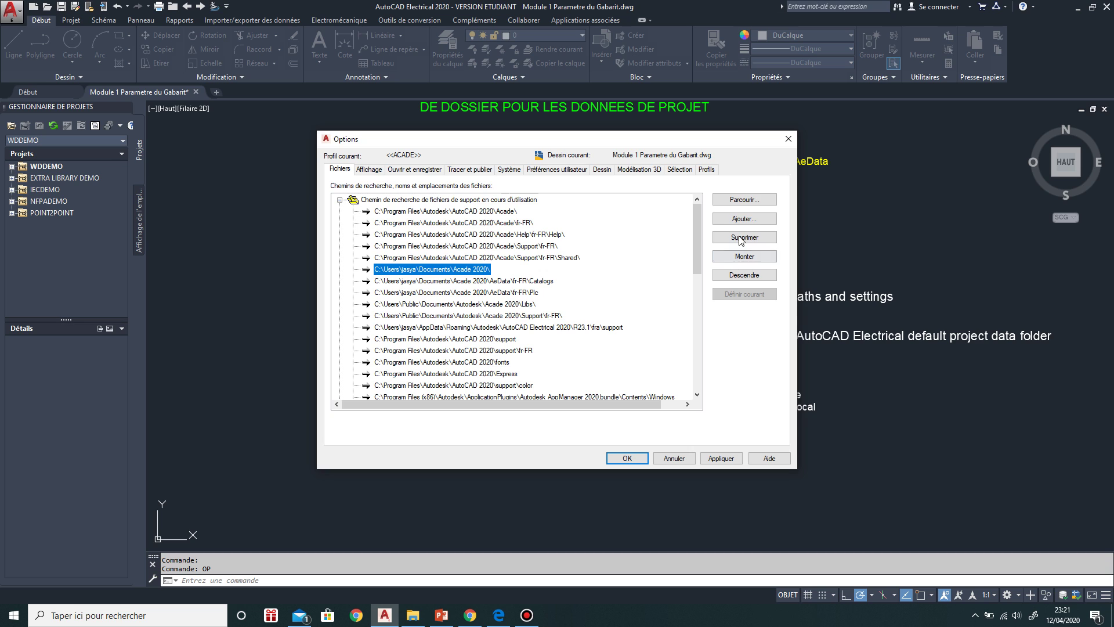
left_click(752, 201)
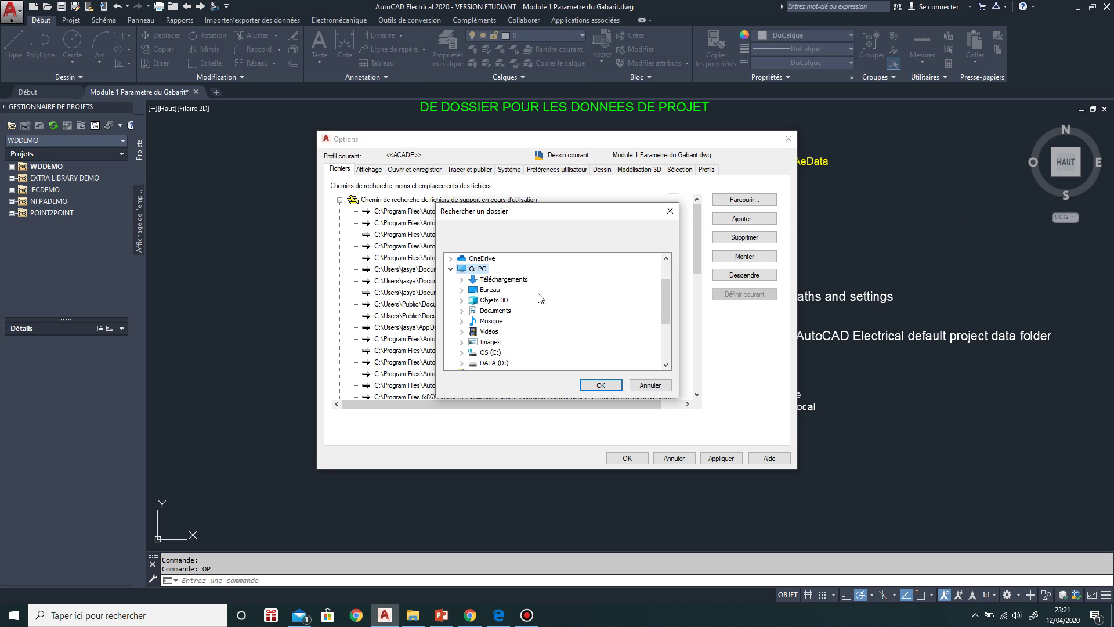
scroll(541, 298, "down", 3)
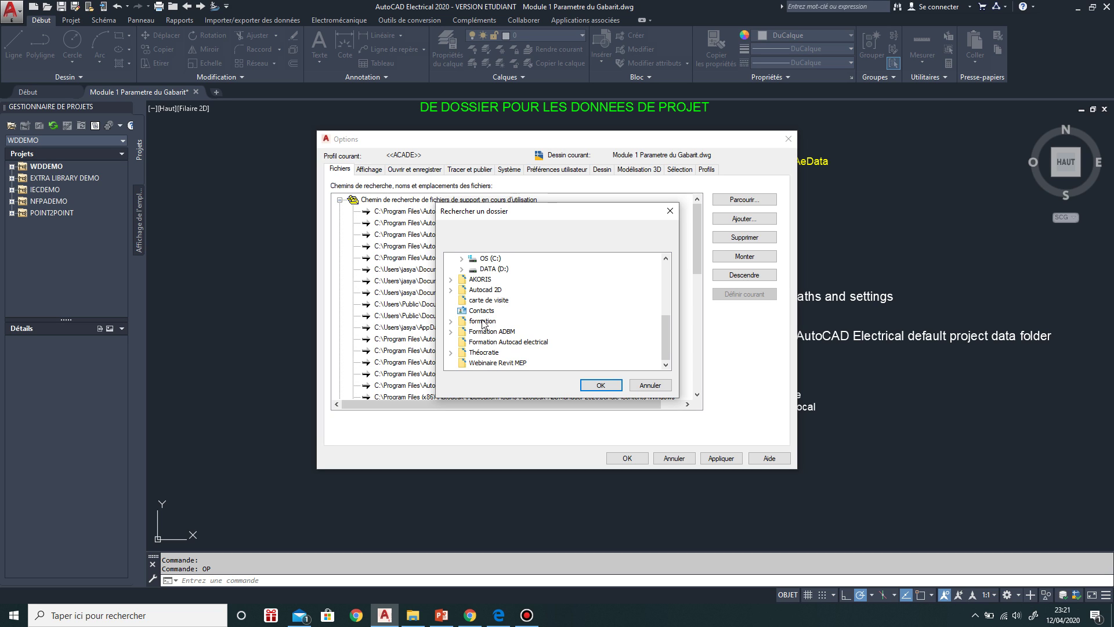
left_click(503, 268)
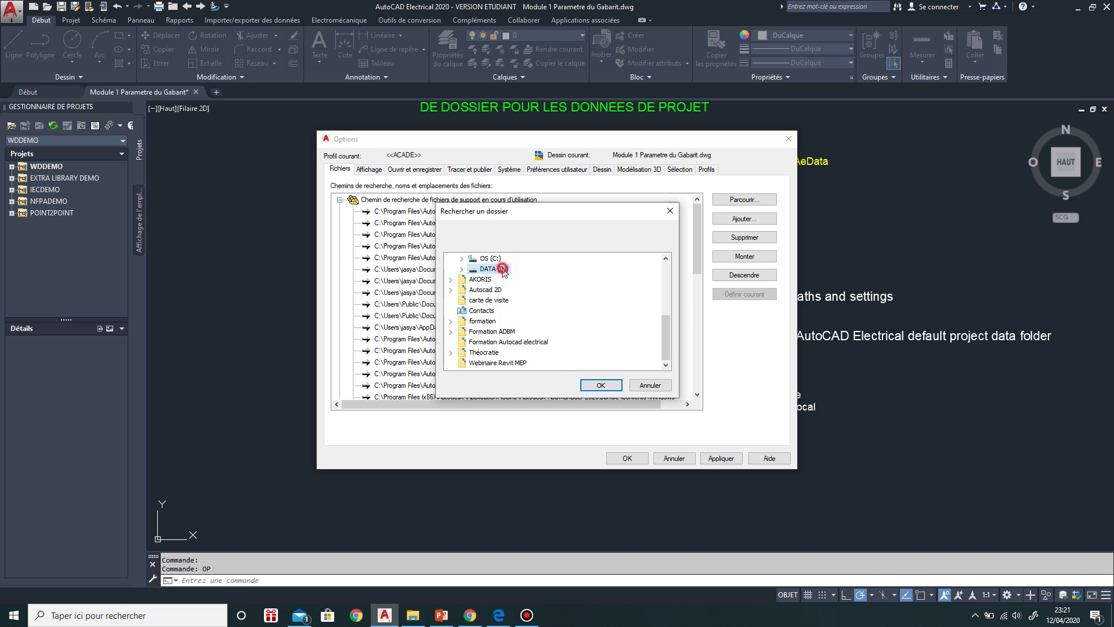
scroll(561, 334, "down", 2)
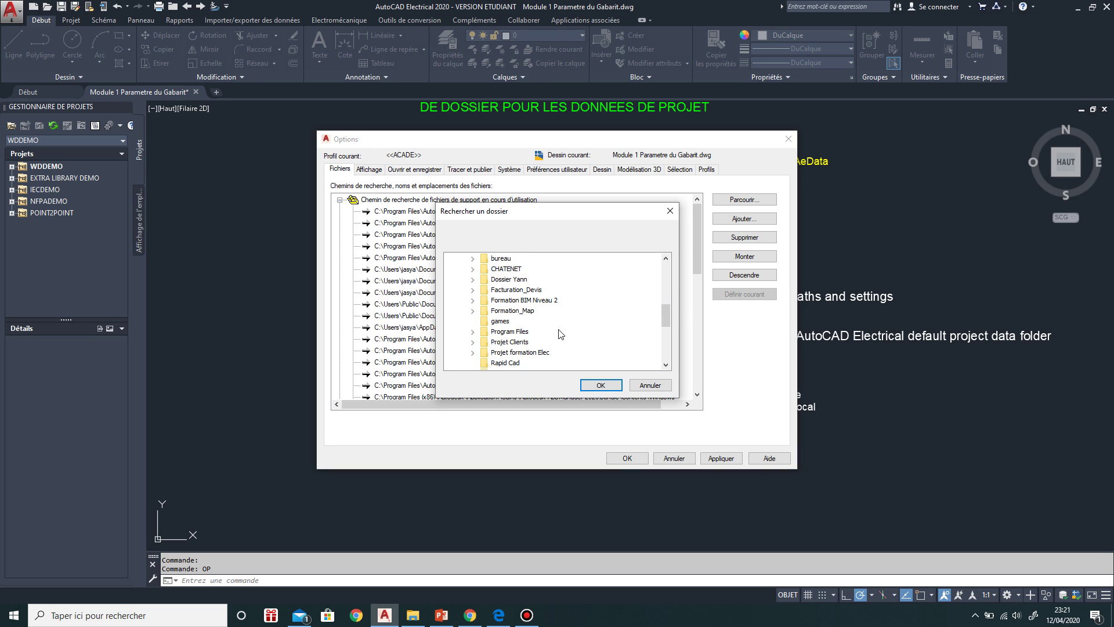
scroll(561, 335, "down", 2)
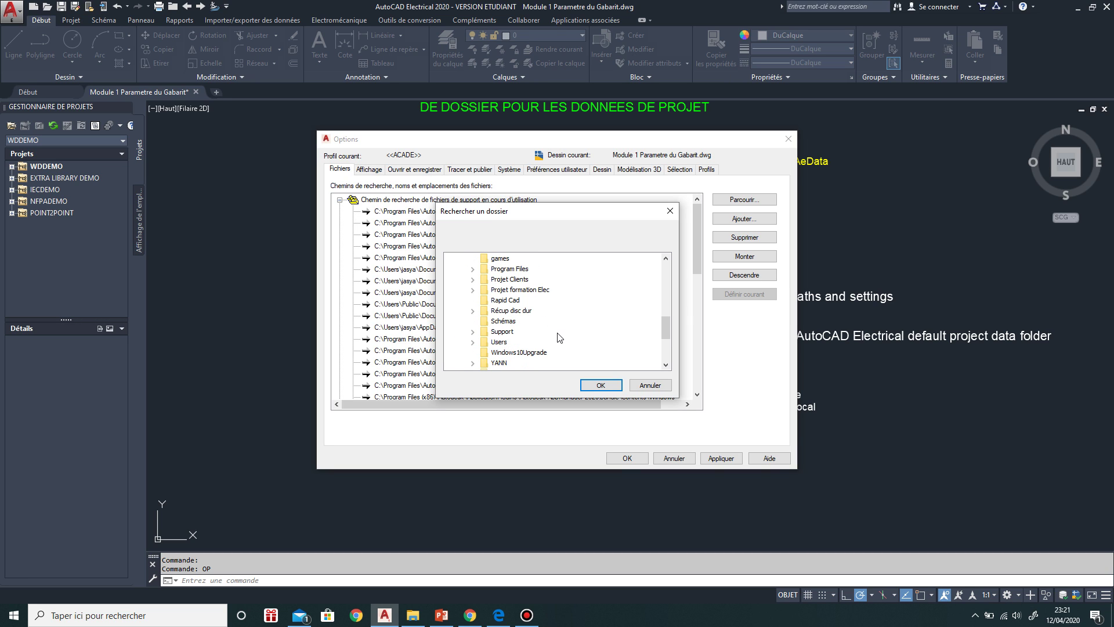
double_click(545, 291)
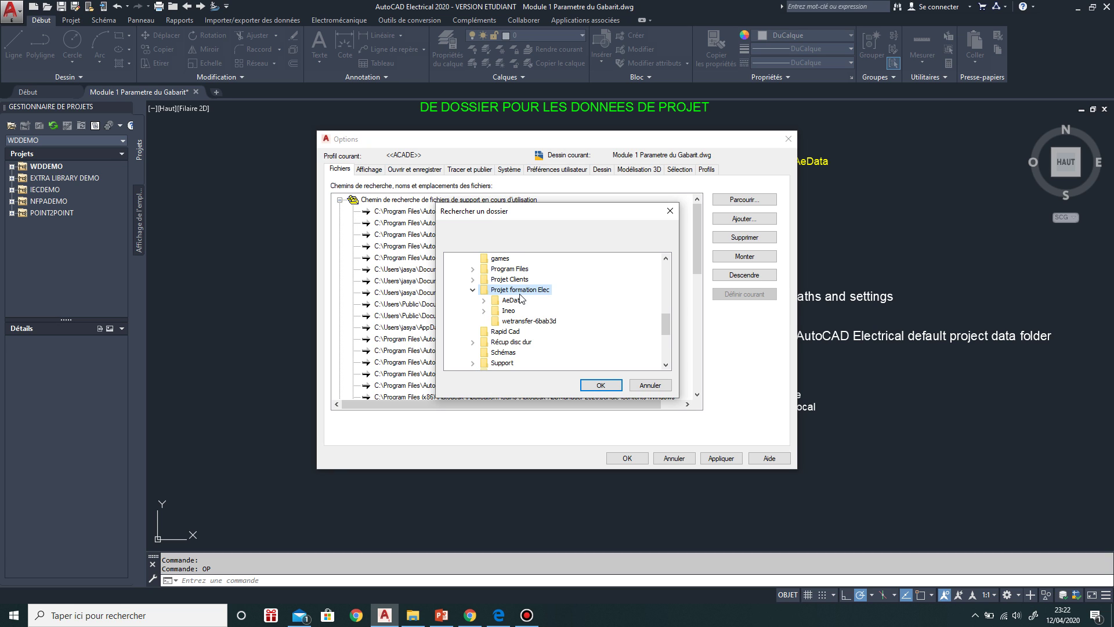
left_click(601, 385)
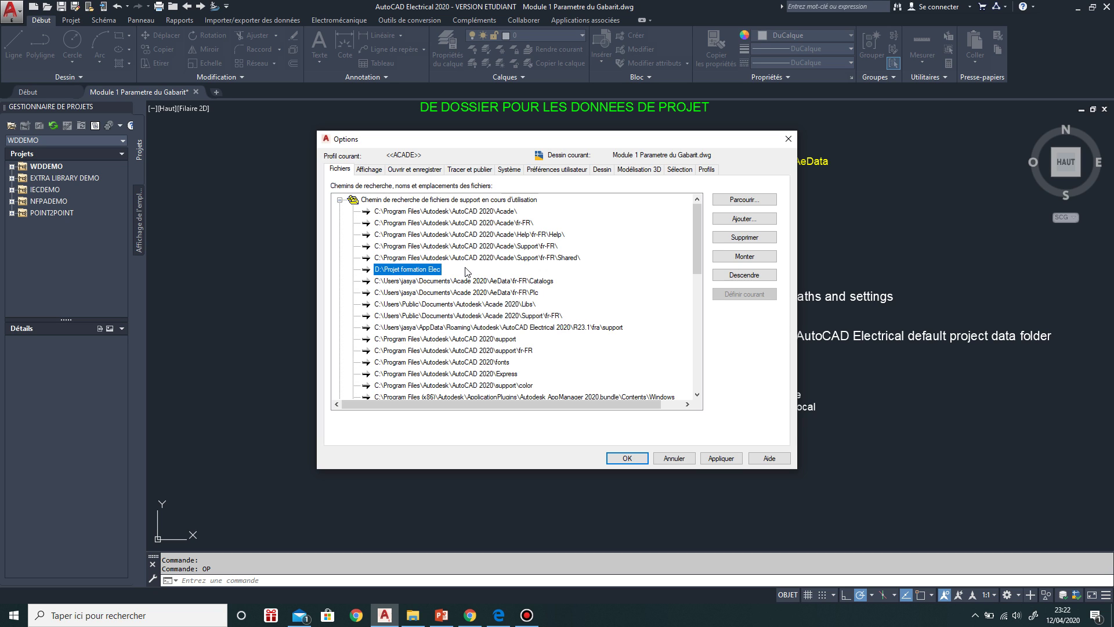
left_click(722, 460)
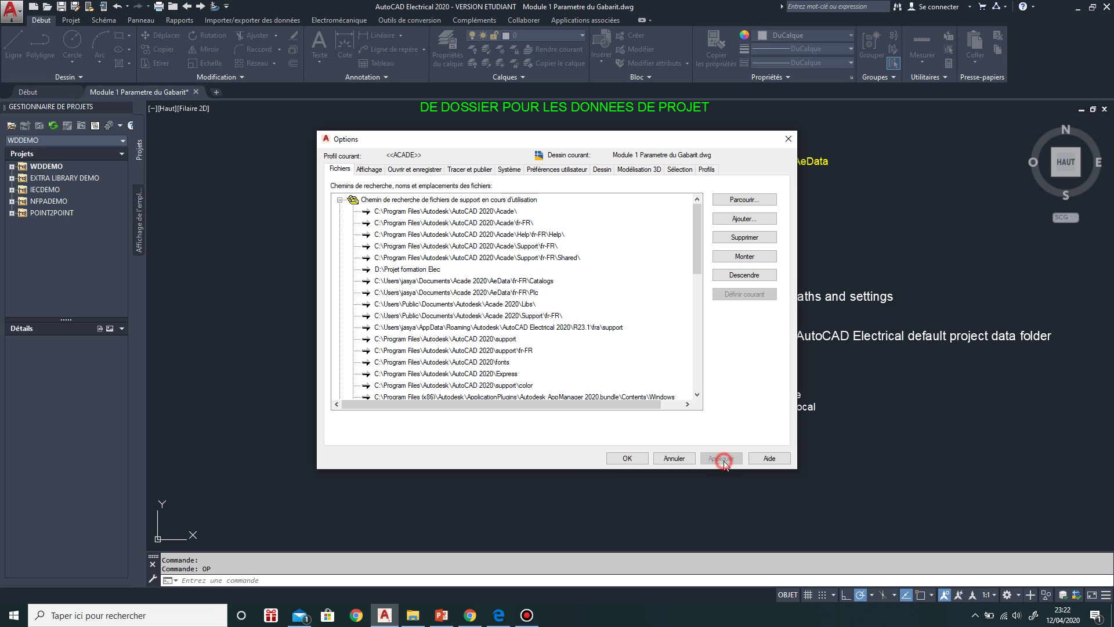
left_click(626, 458)
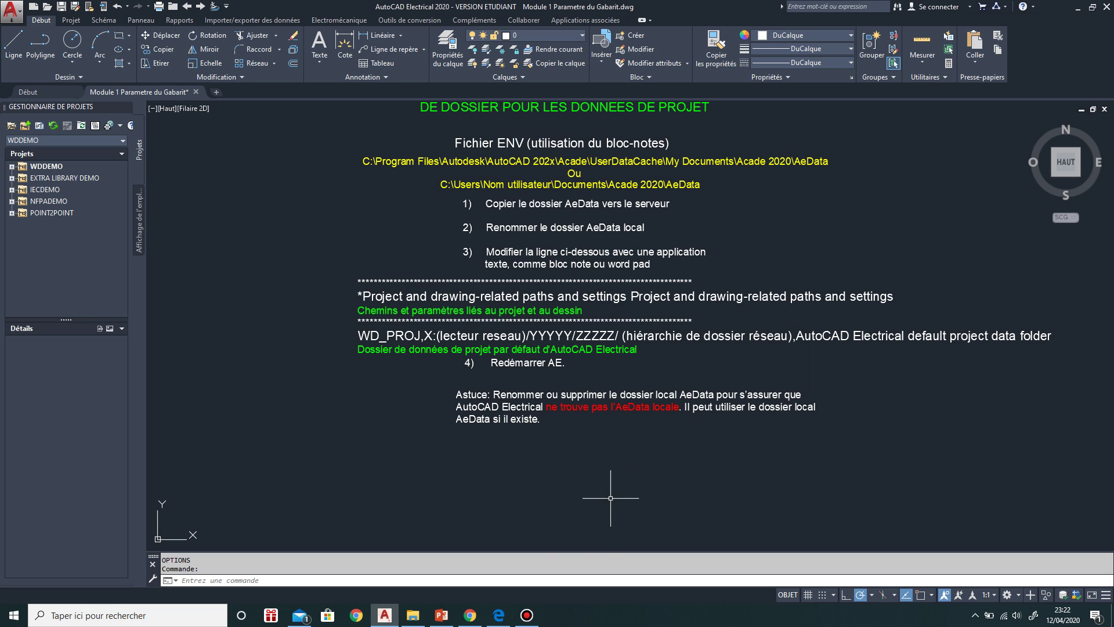
Switch to File Explorer and open the copied data folder D:\Projet formation Elec\AeData.
left_click(417, 622)
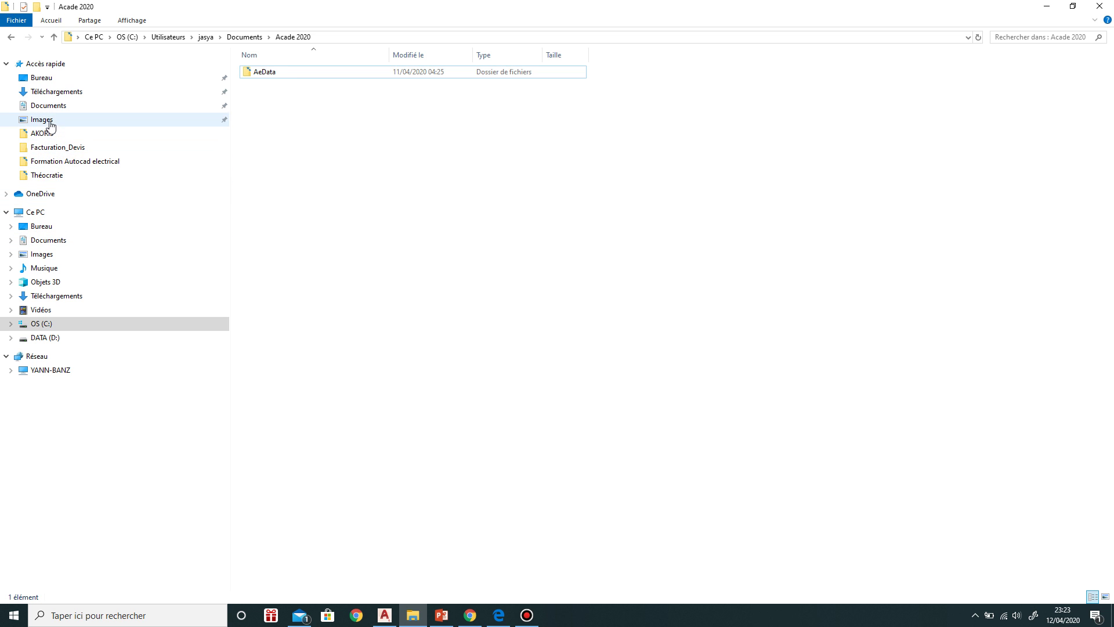
left_click(85, 161)
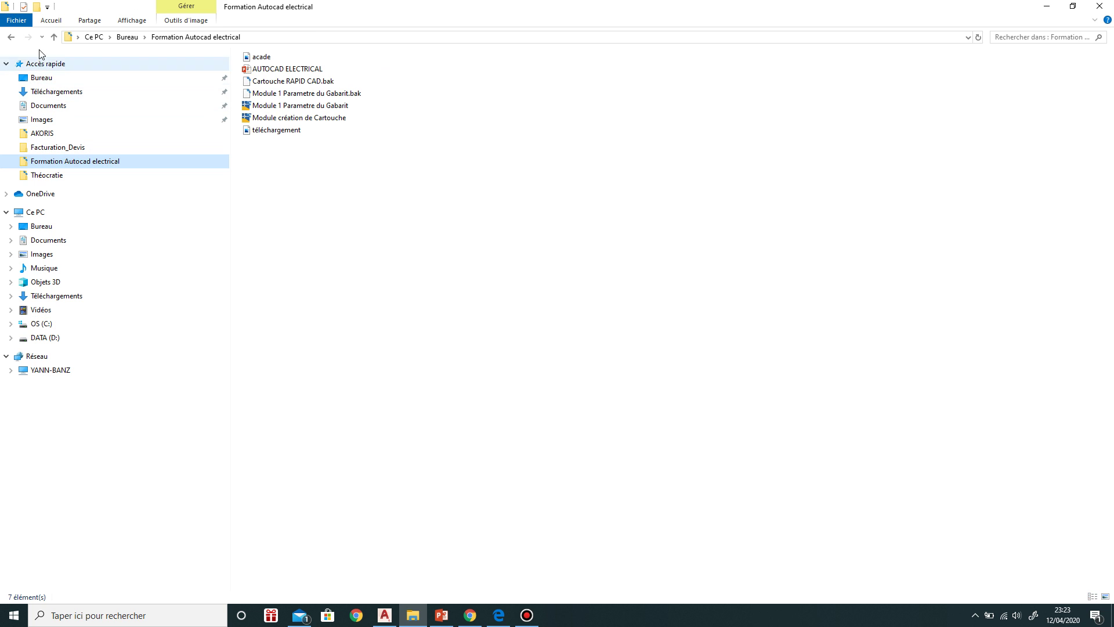
left_click(53, 36)
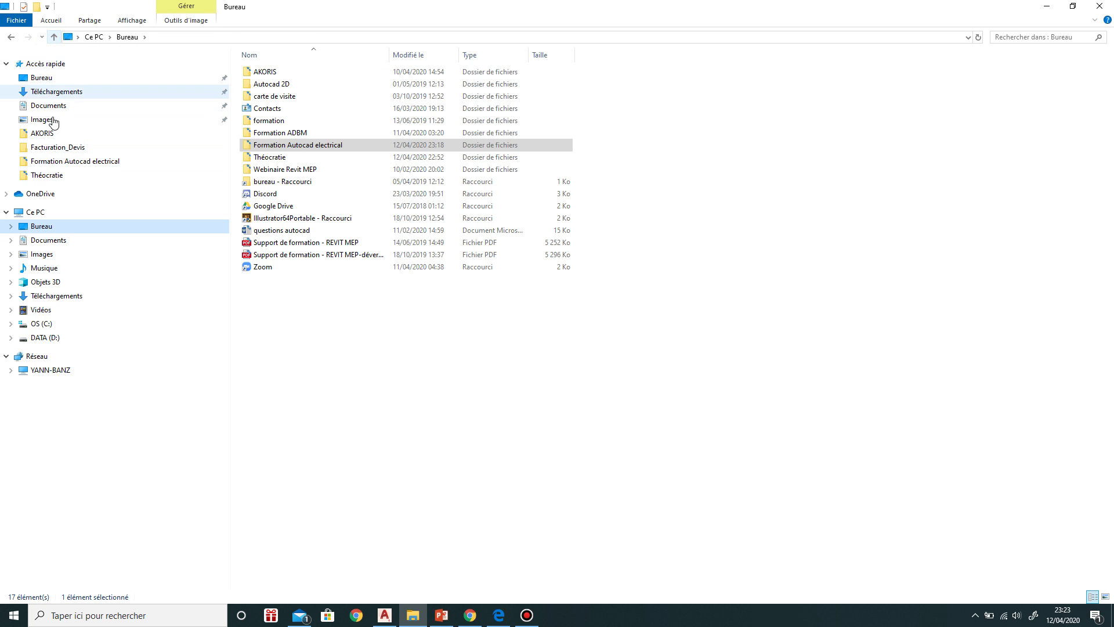
double_click(23, 214)
double_click(461, 162)
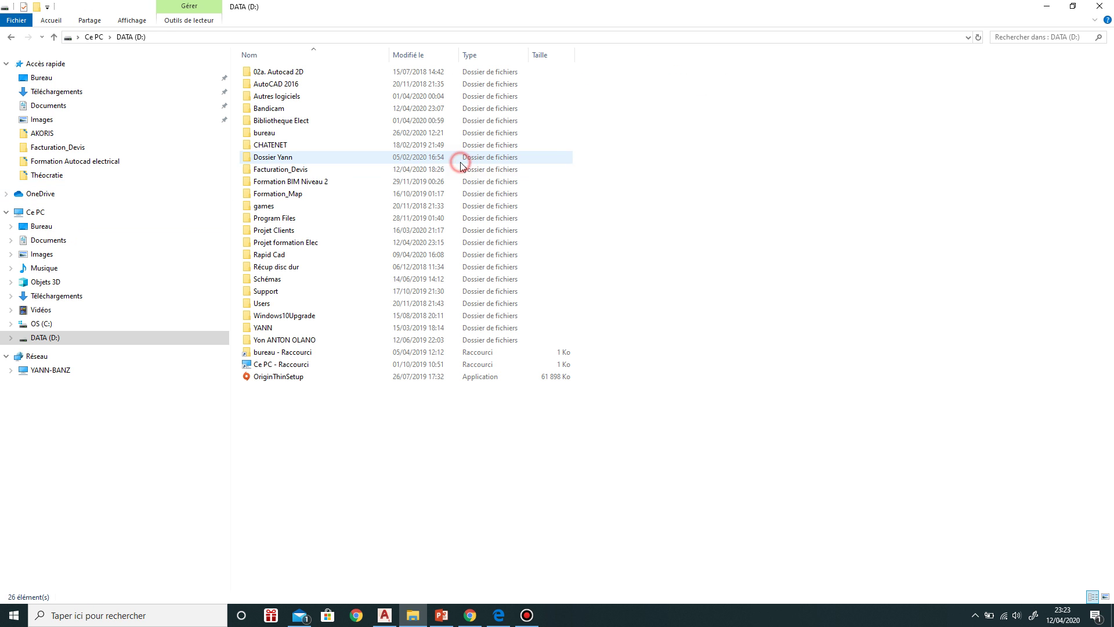
double_click(311, 244)
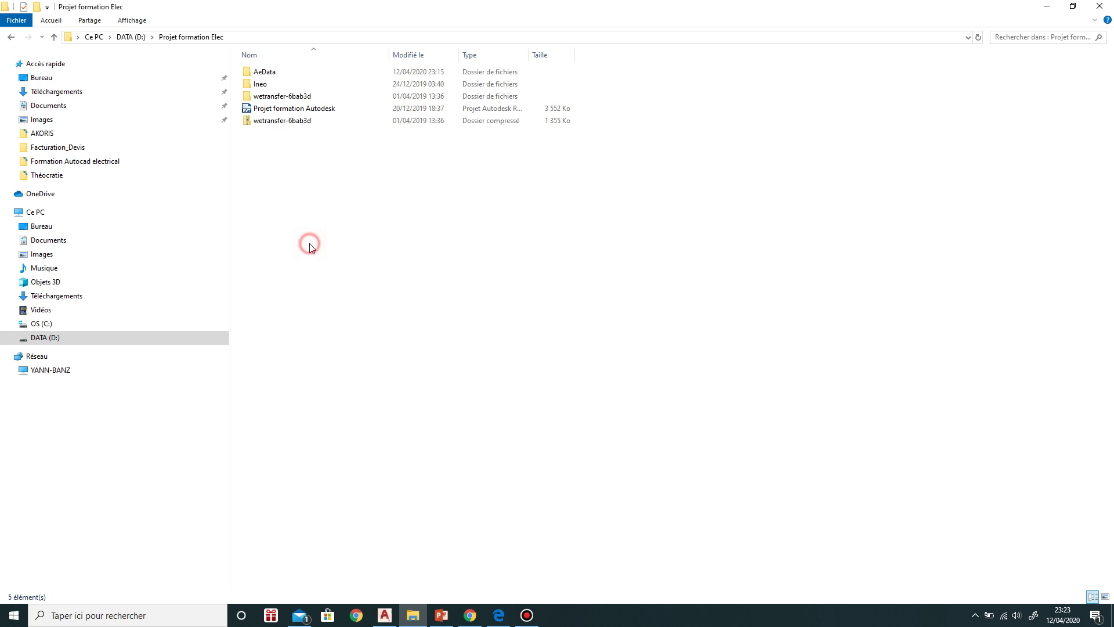
double_click(264, 73)
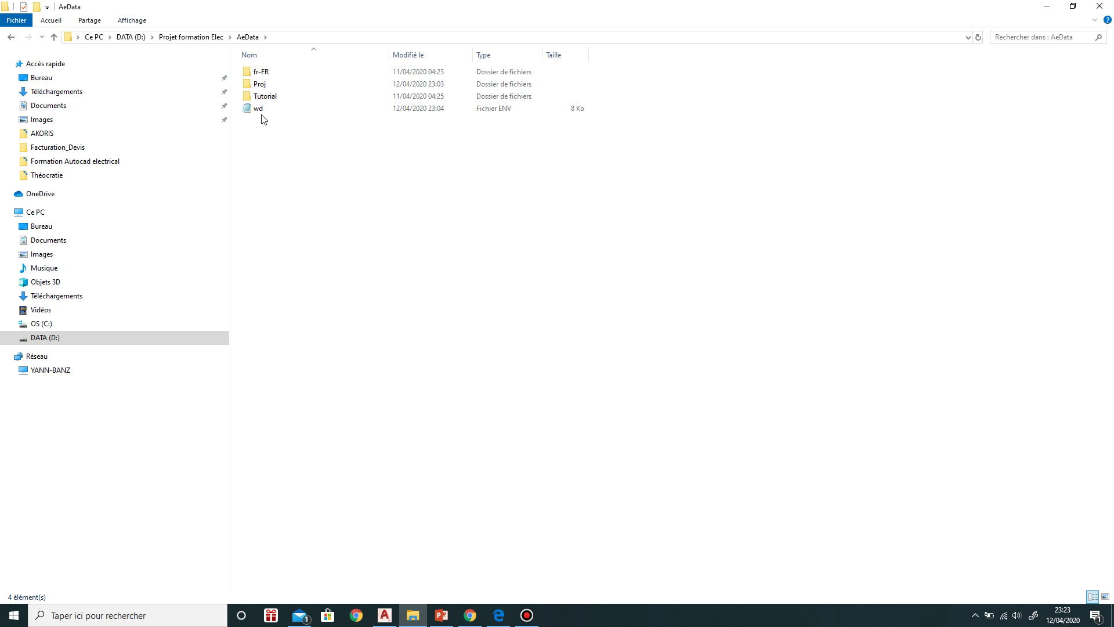
left_click(54, 36)
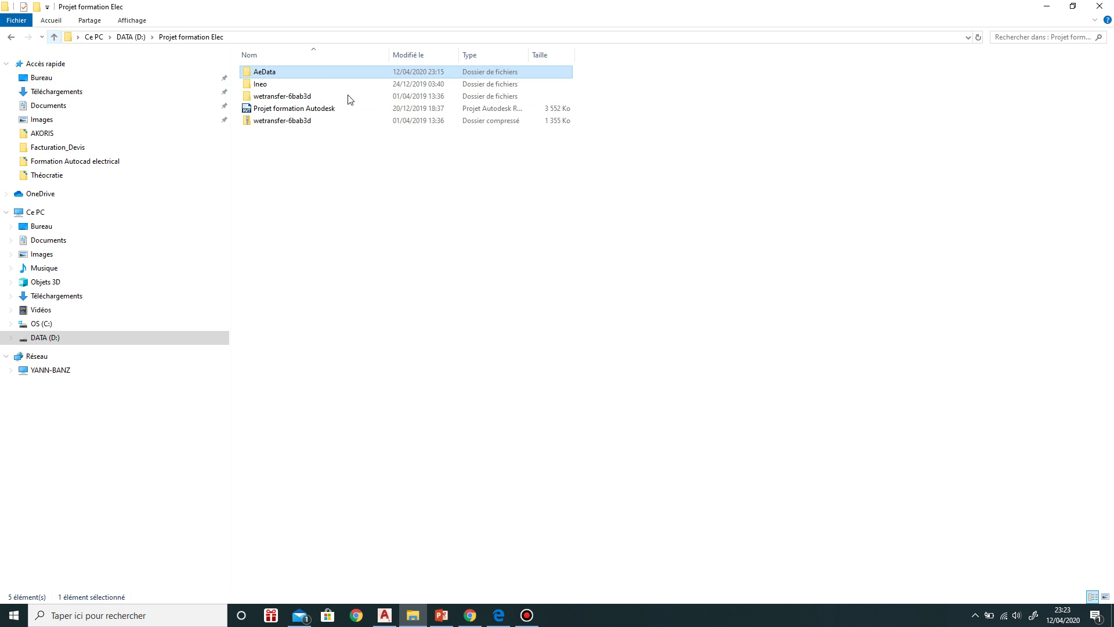
double_click(297, 74)
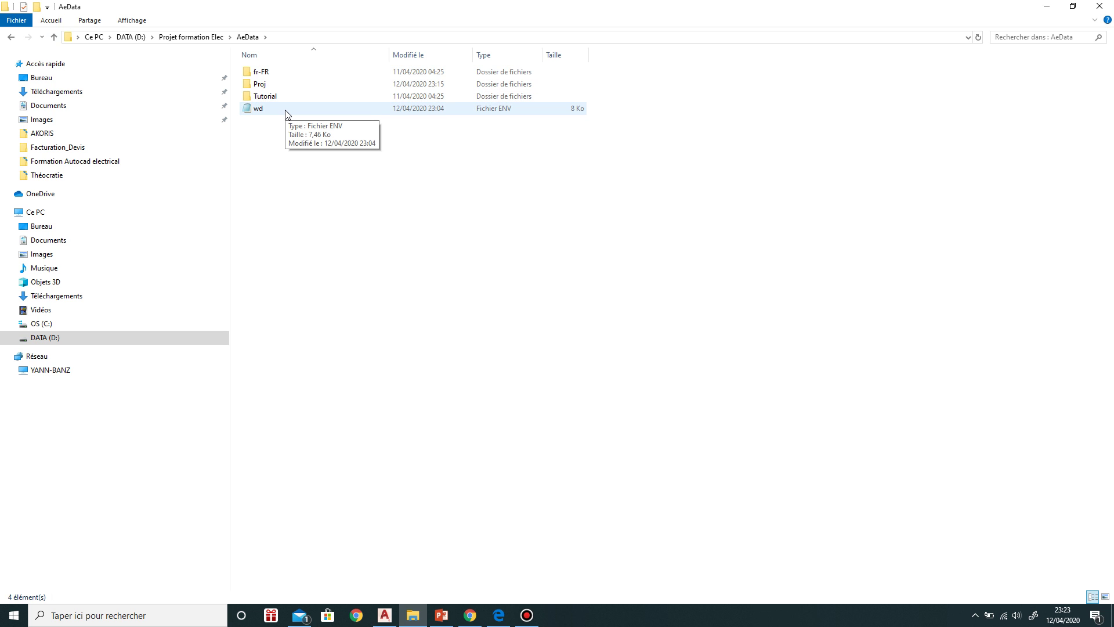
Open the wd ENV file in Notepad, examine the WD_PROJ path under Project and drawing-related paths and settings, and return to Projet formation Elec.
double_click(343, 109)
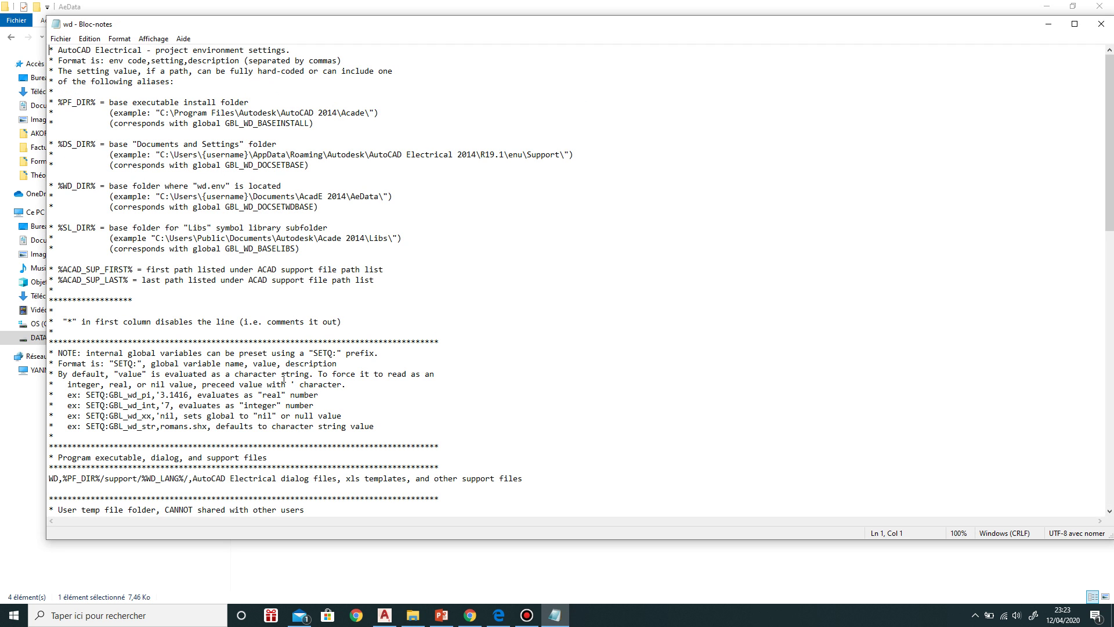
scroll(283, 380, "down", 7)
scroll(276, 413, "down", 8)
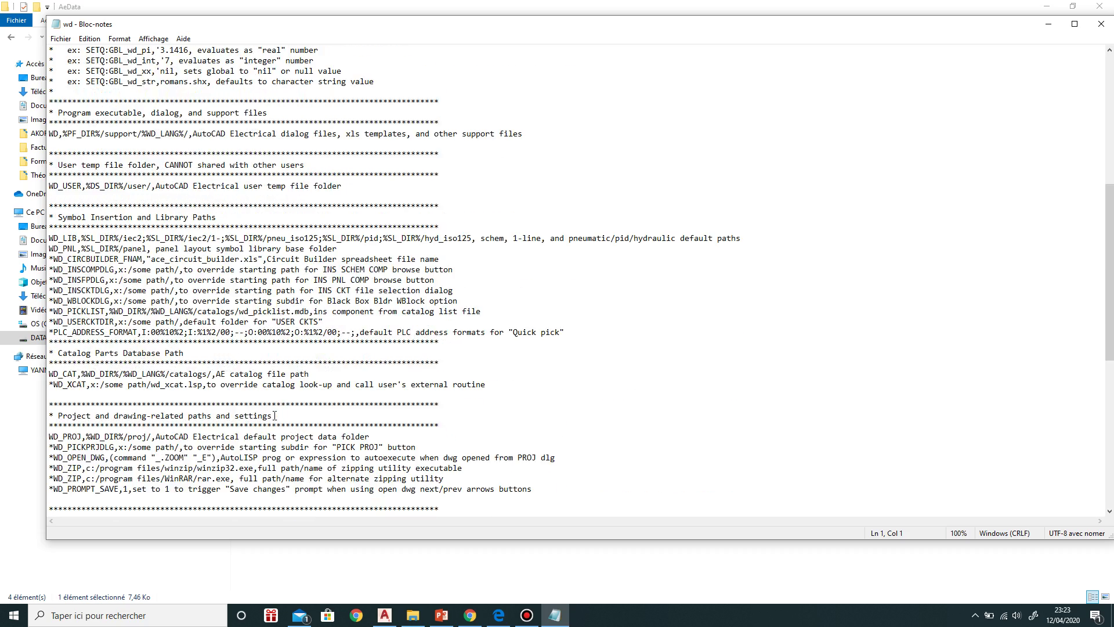
scroll(449, 405, "up", 10)
scroll(448, 405, "up", 5)
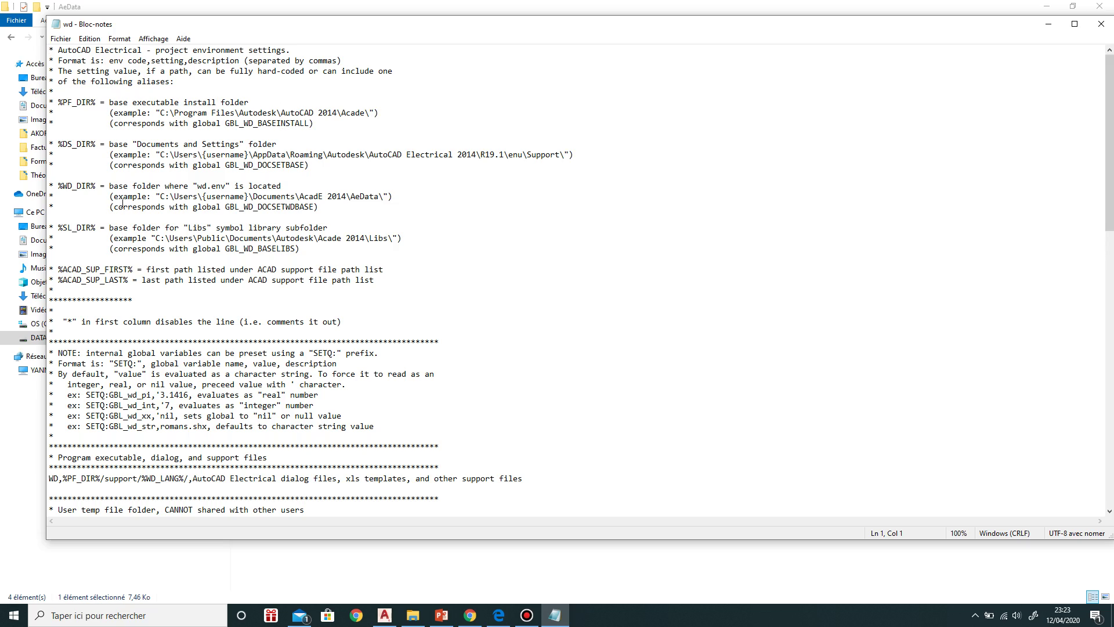
scroll(241, 337, "down", 20)
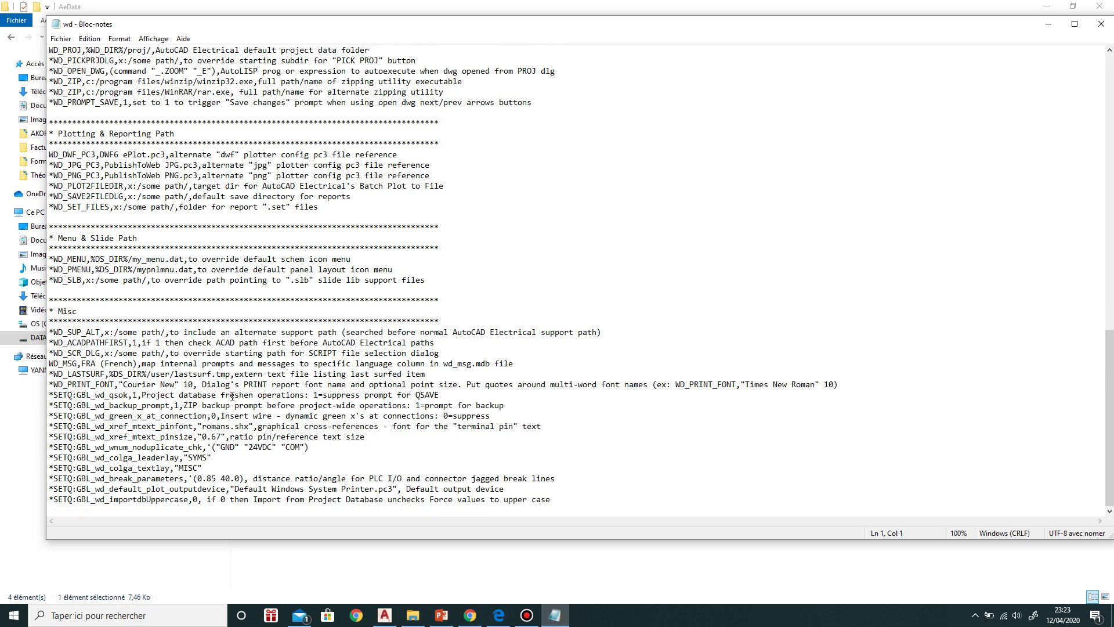
scroll(232, 396, "up", 5)
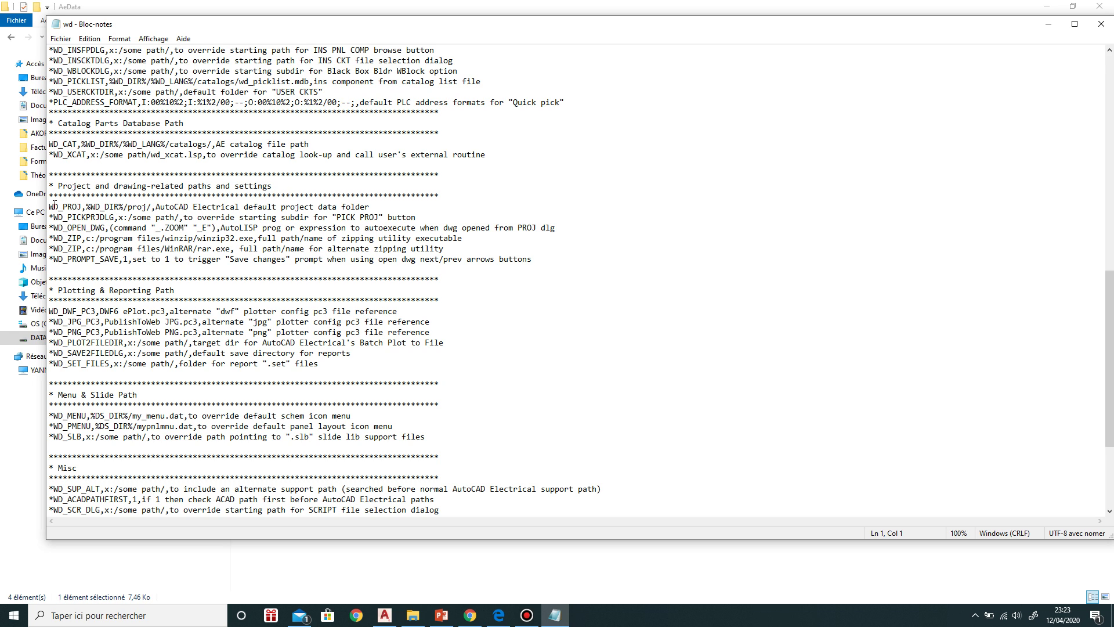
left_click_drag(54, 189, 307, 181)
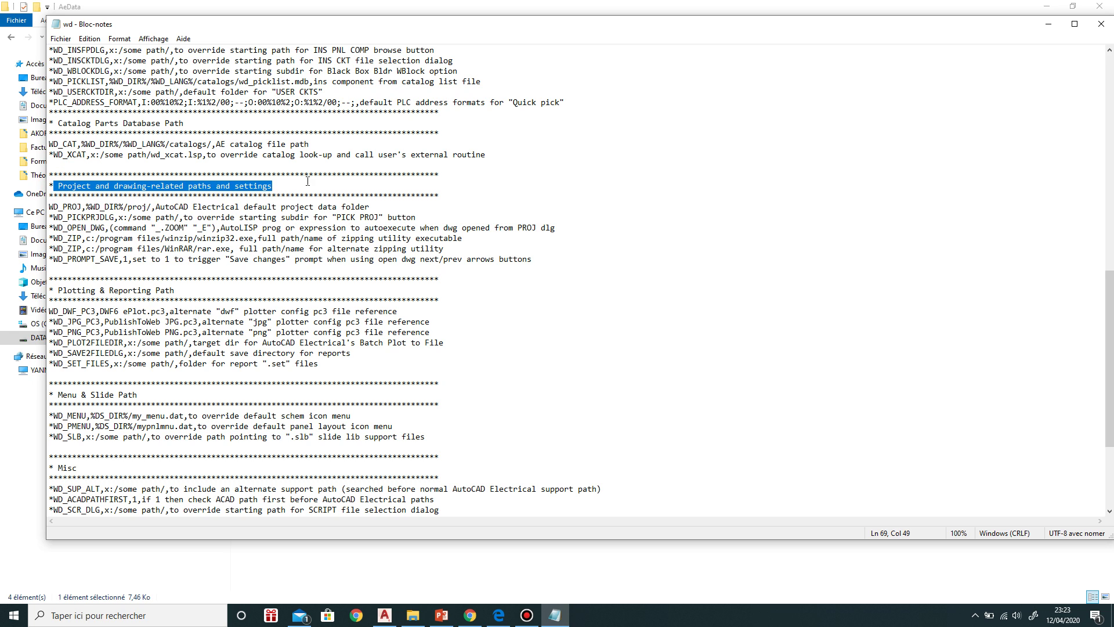
left_click(188, 228)
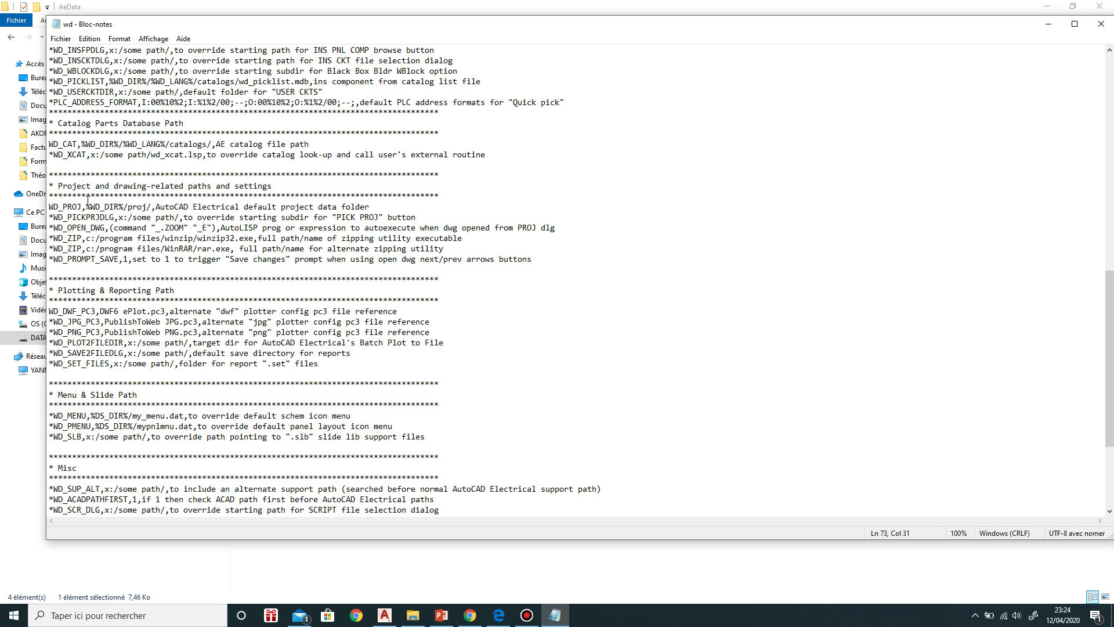
left_click_drag(86, 207, 152, 206)
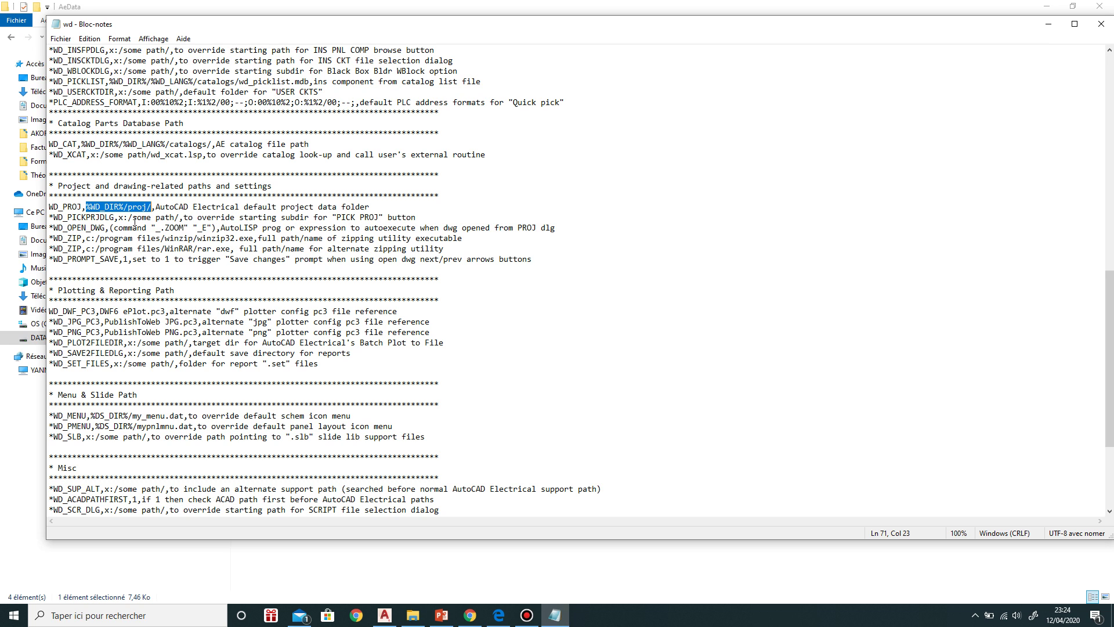
left_click(1050, 36)
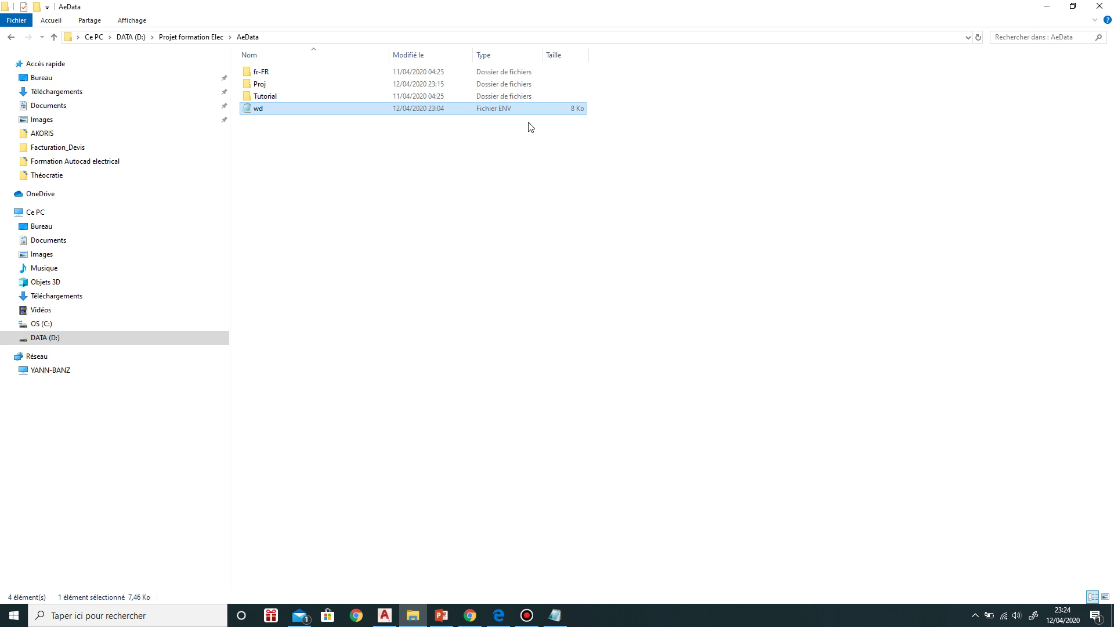
left_click(53, 38)
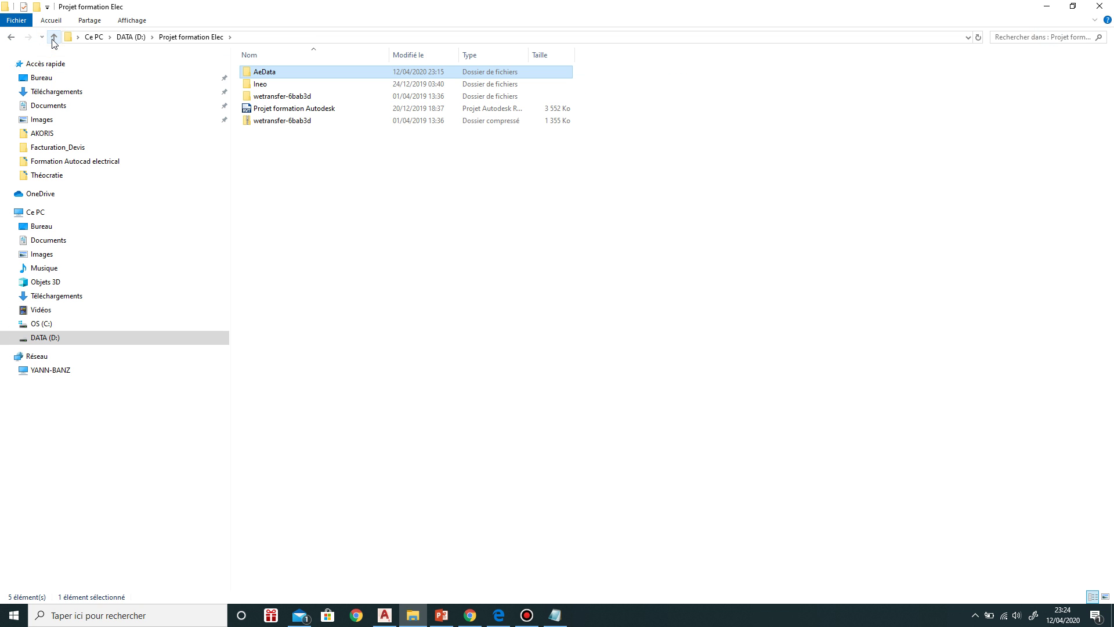
Reopen the Projet formation Elec folder from the DATA (D:) drive and copy its address.
left_click(54, 38)
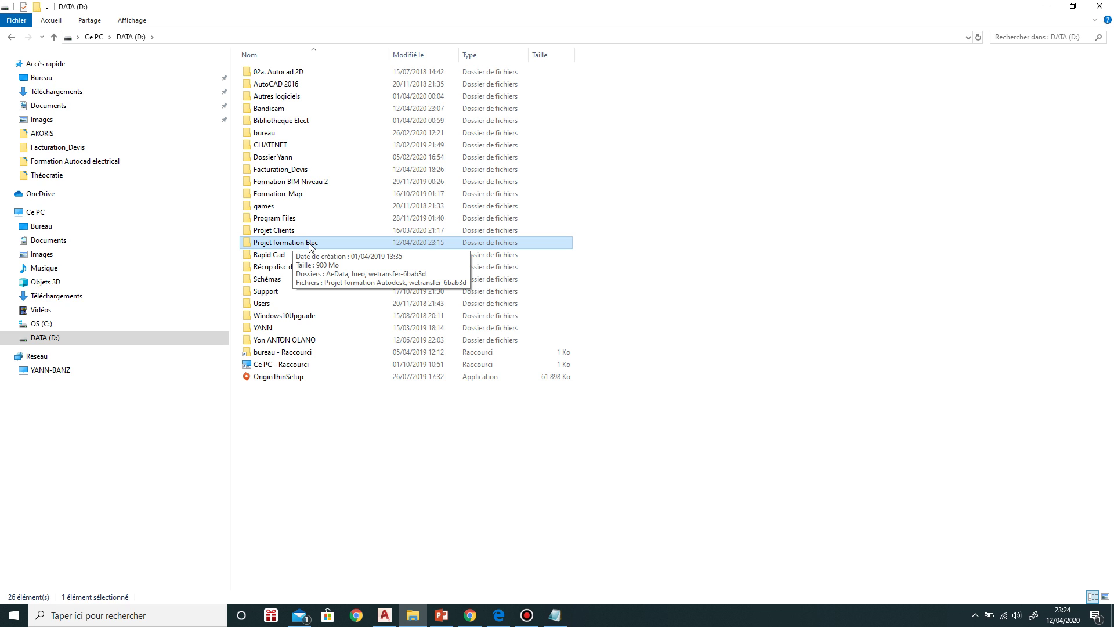
double_click(304, 246)
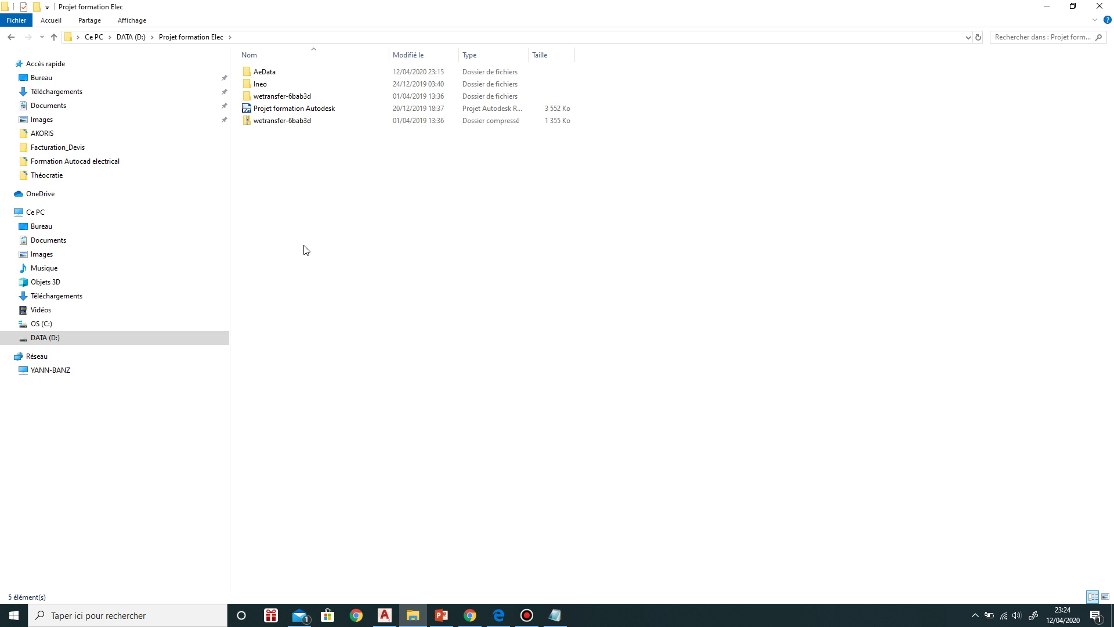
right_click(825, 42)
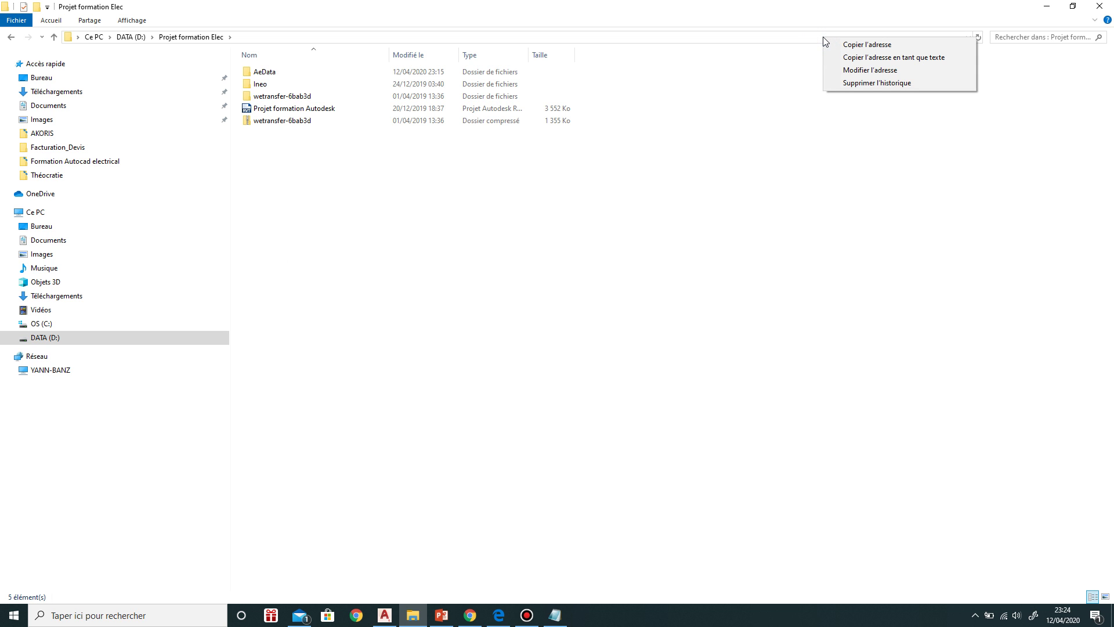
left_click(856, 44)
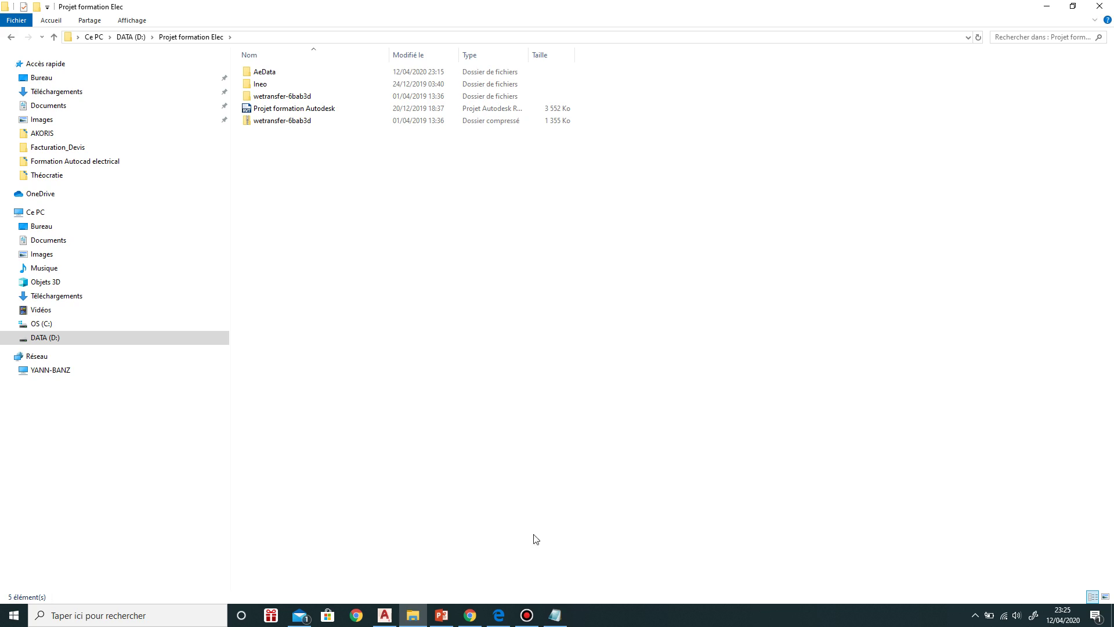
Switch to the wd file in Notepad, replace the WD_PROJ path with D:\Projet formation Elec, then save and close the file.
left_click(555, 618)
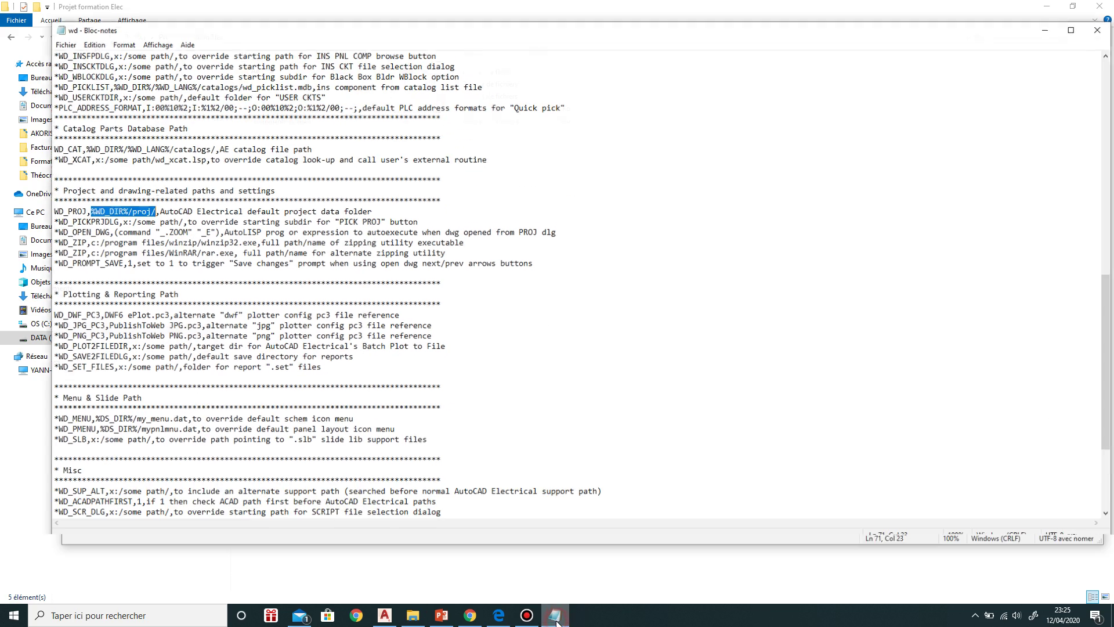
scroll(283, 284, "up", 8)
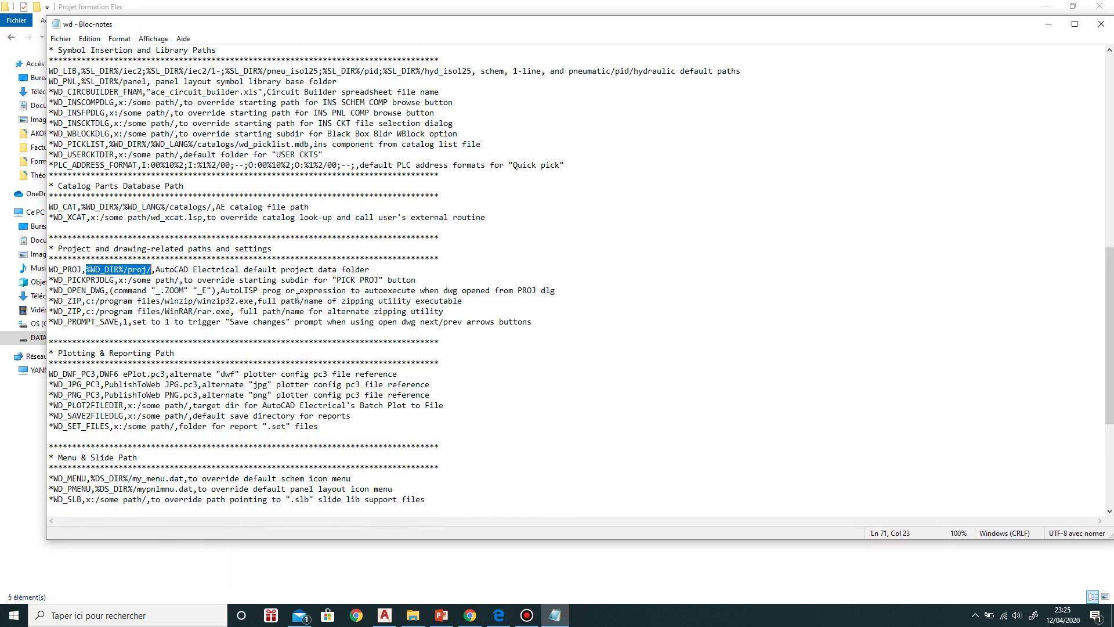
scroll(277, 218, "down", 6)
type("D:\\Projet formation Elec")
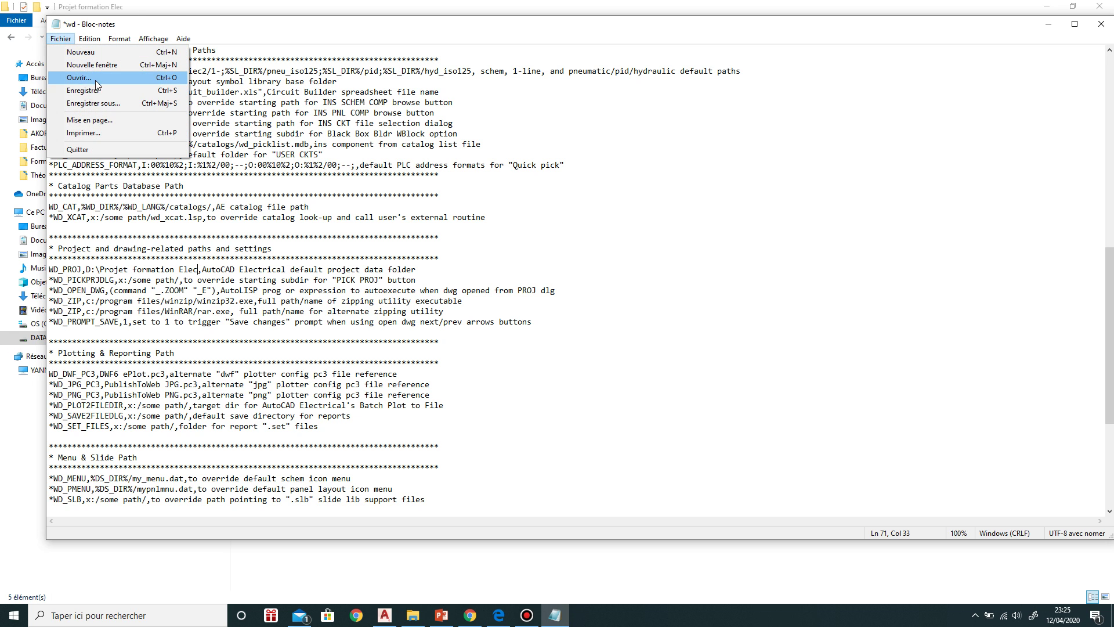
left_click(89, 91)
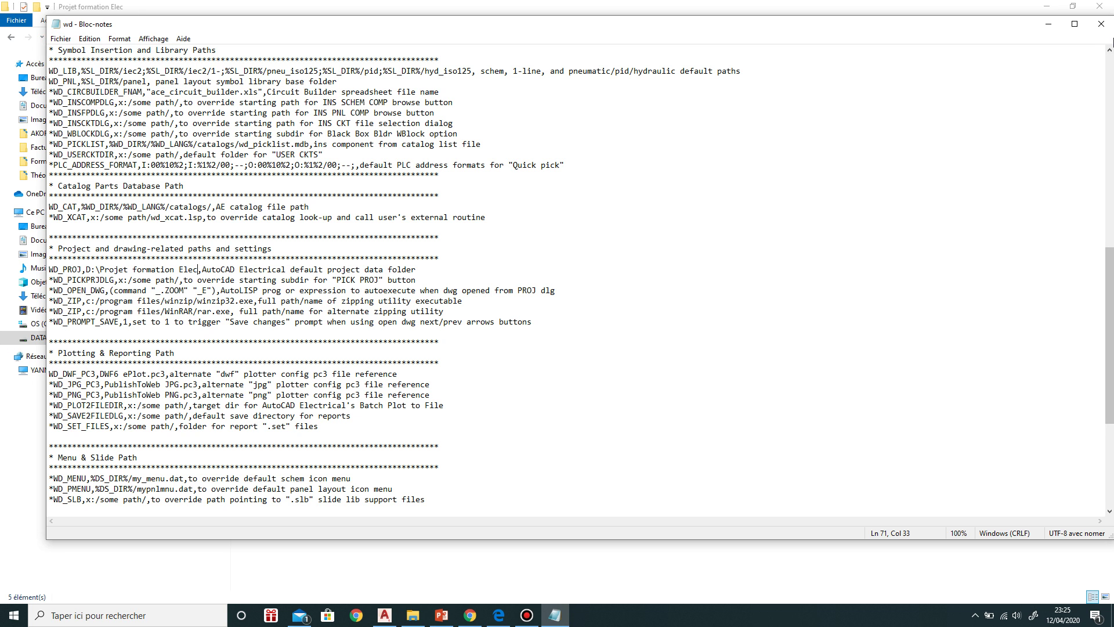
left_click(1101, 24)
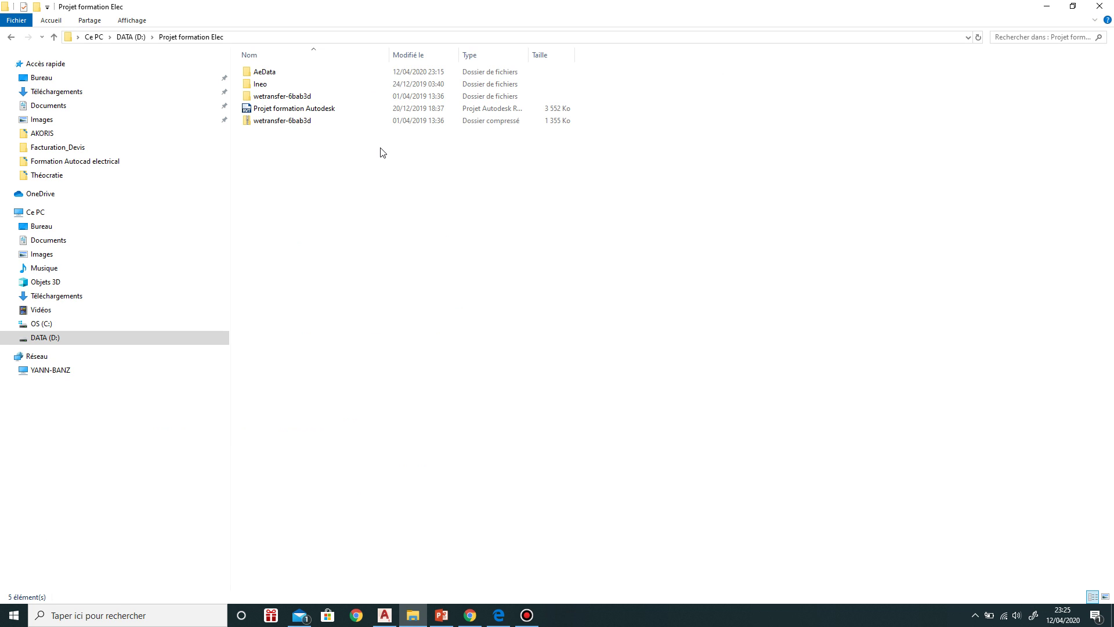
Switch to AutoCAD Electrical and read the ENV file instructions, including the restart step and the tip about the local AeData folder.
left_click(385, 616)
scroll(560, 393, "down", 2)
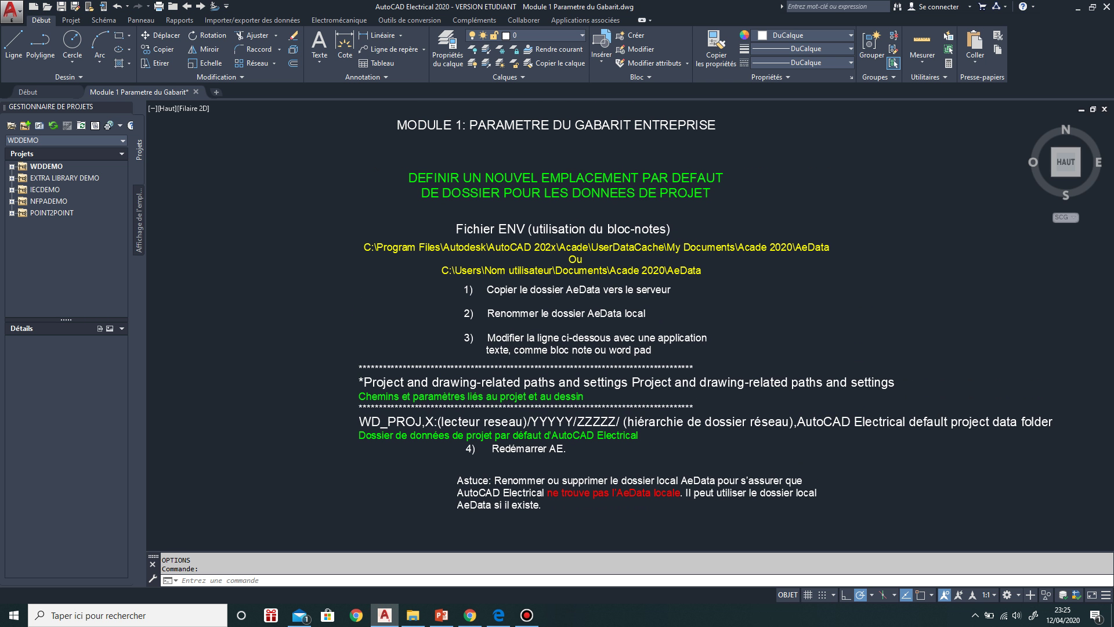
scroll(560, 394, "up", 1)
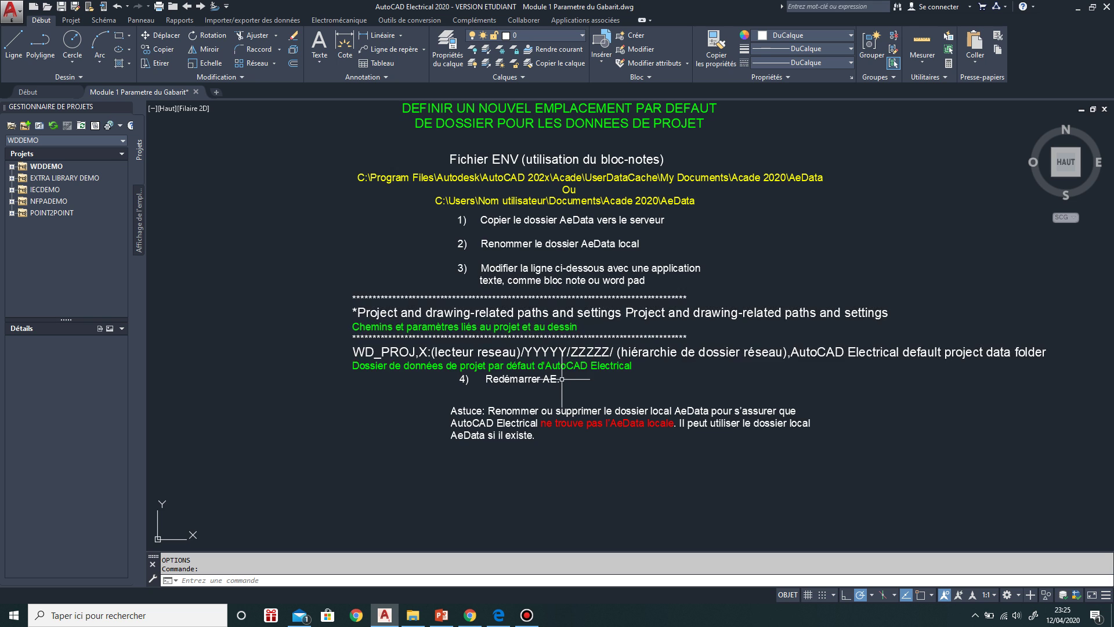
scroll(552, 402, "up", 1)
middle_click_drag(552, 402, 582, 300)
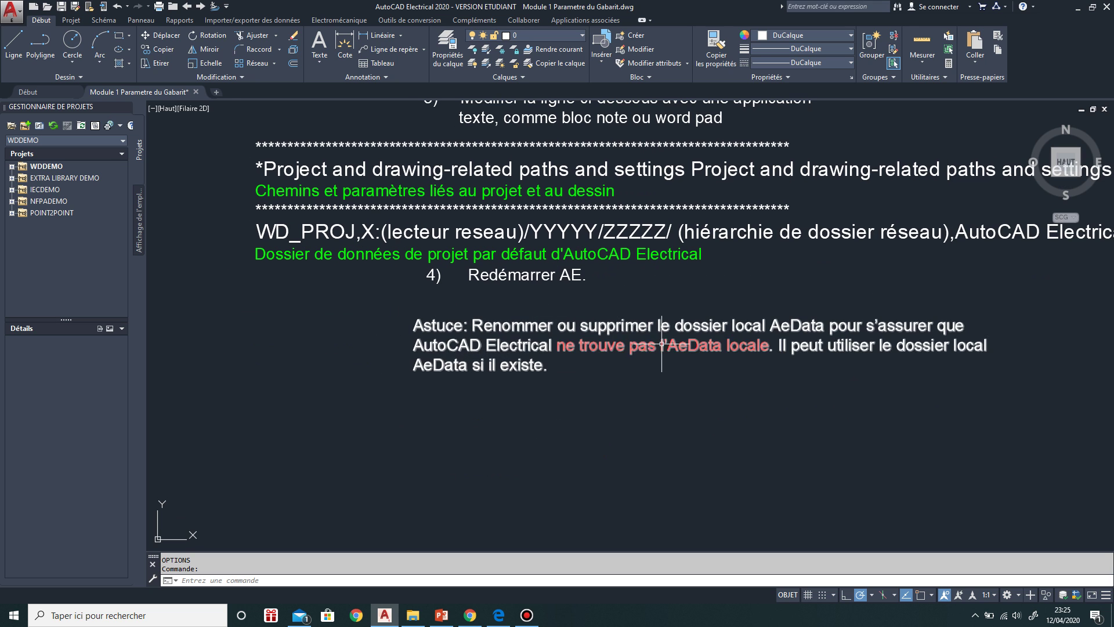
middle_click_drag(664, 354, 656, 426)
scroll(658, 405, "down", 2)
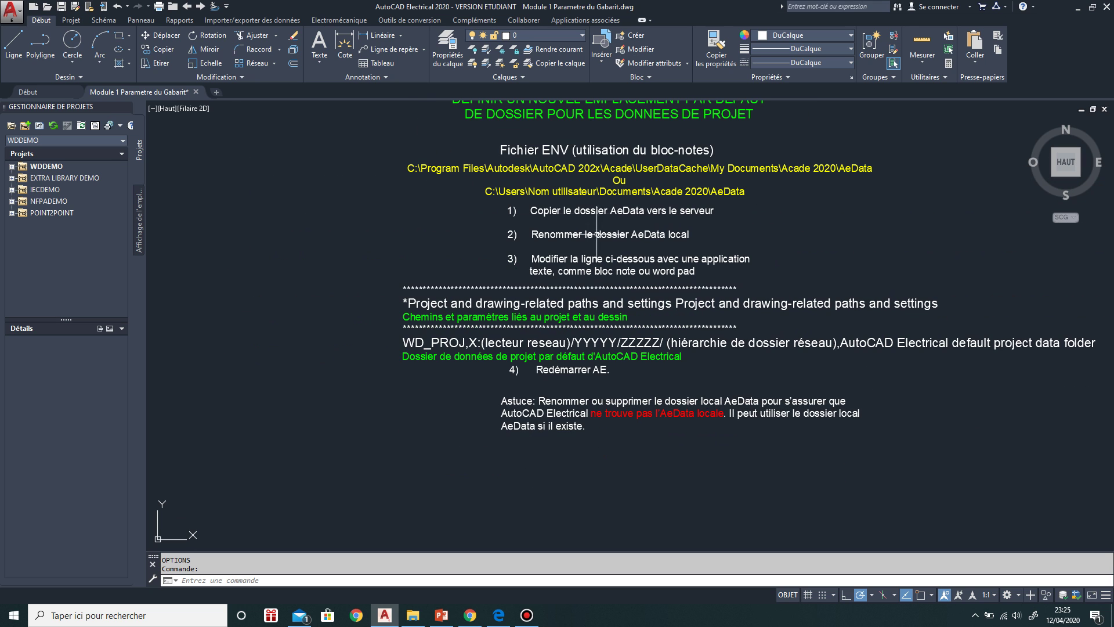
scroll(600, 244, "up", 2)
scroll(644, 417, "down", 4)
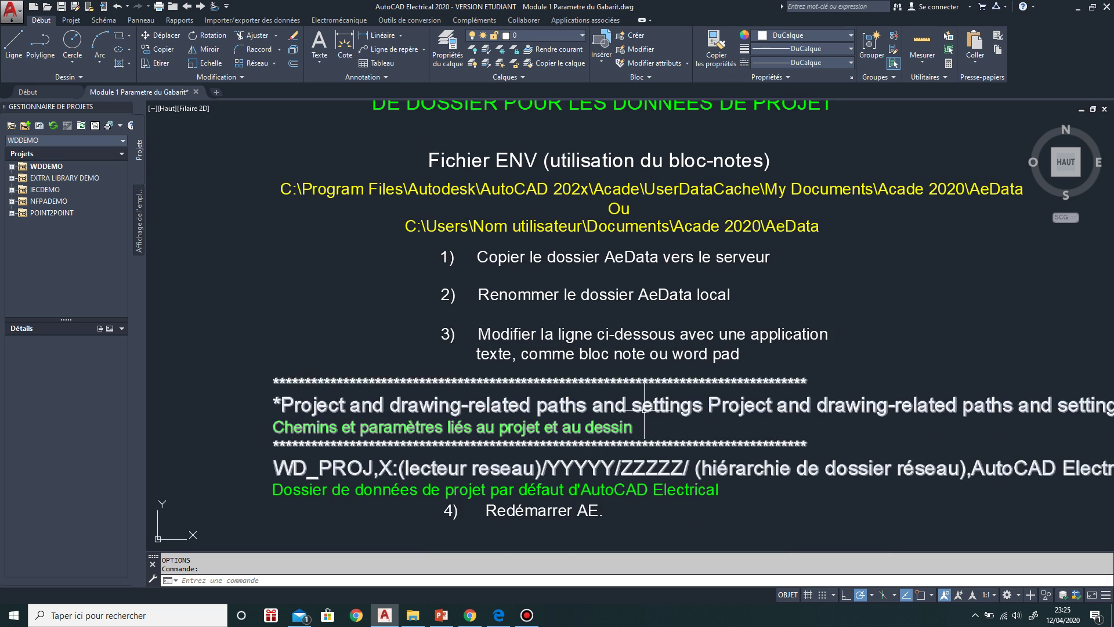
scroll(645, 407, "up", 3)
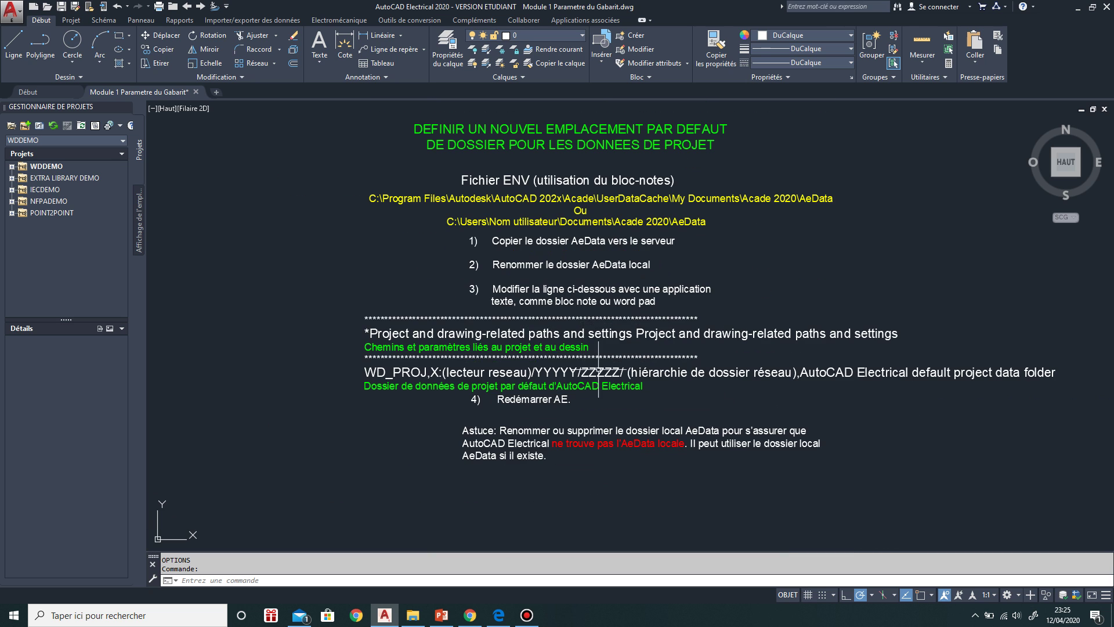
scroll(555, 480, "up", 2)
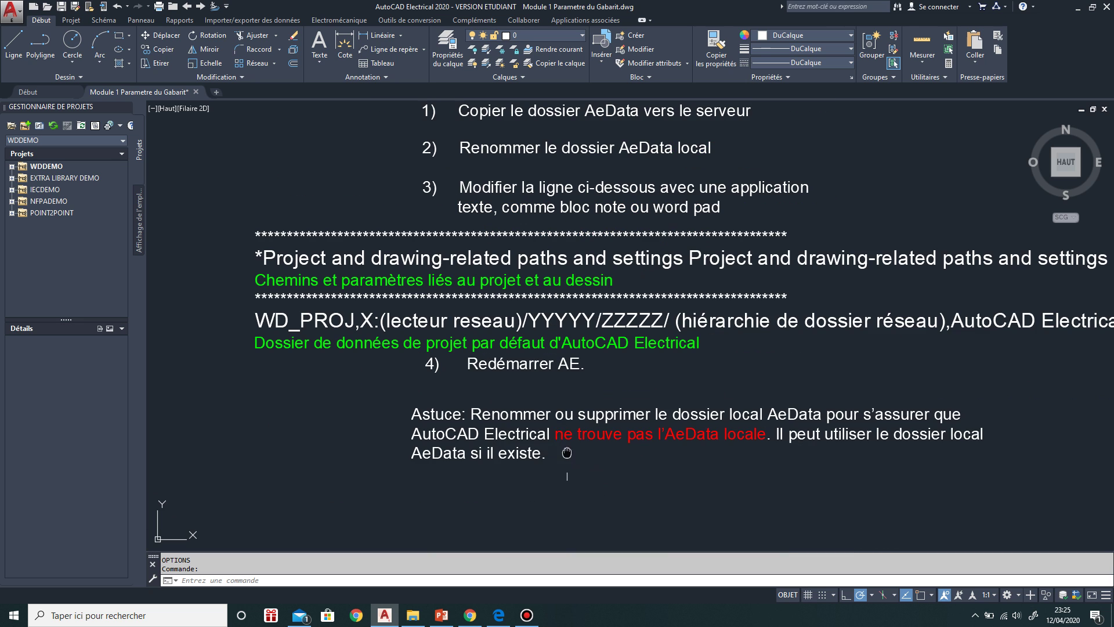
middle_click_drag(570, 450, 520, 417)
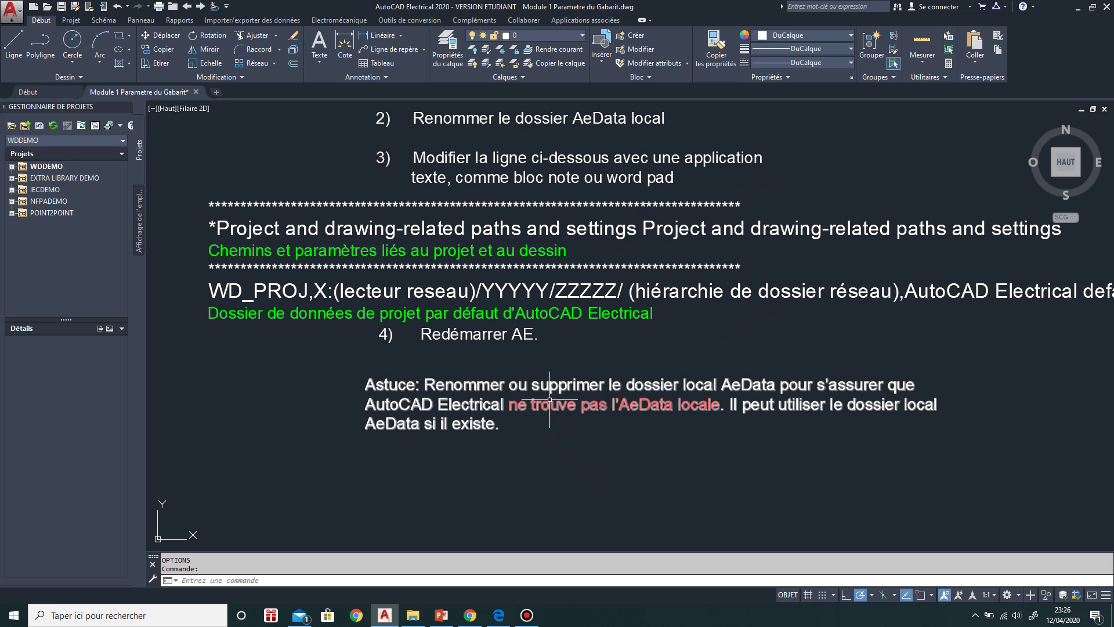
Check the D:\Projet formation Elec entry among the support file search paths in the program options, then close them.
left_click(5, 19)
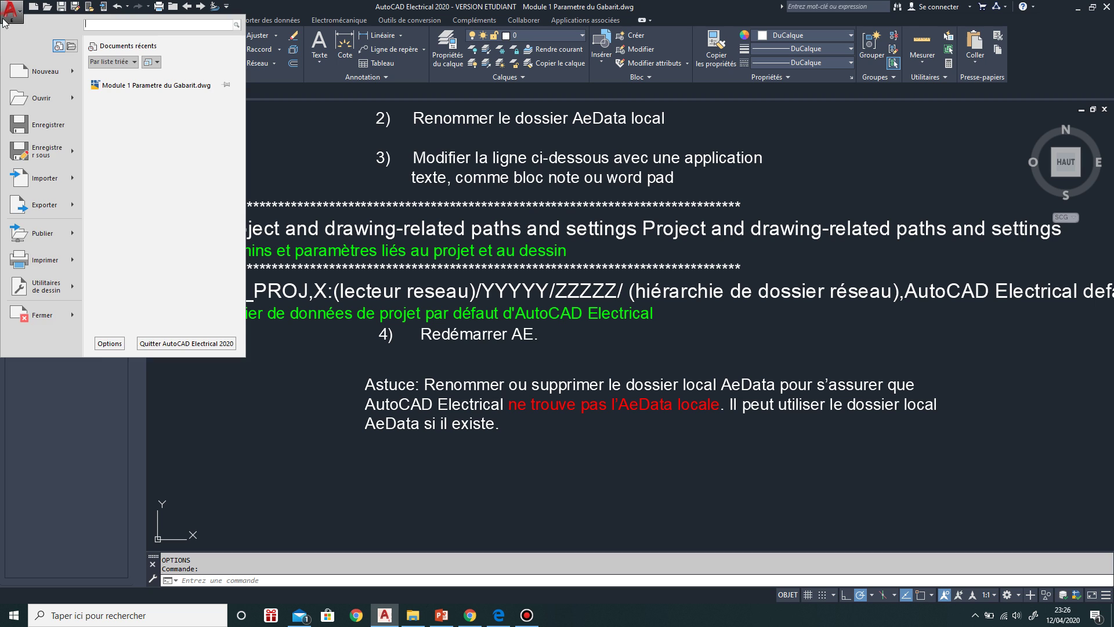
left_click(111, 346)
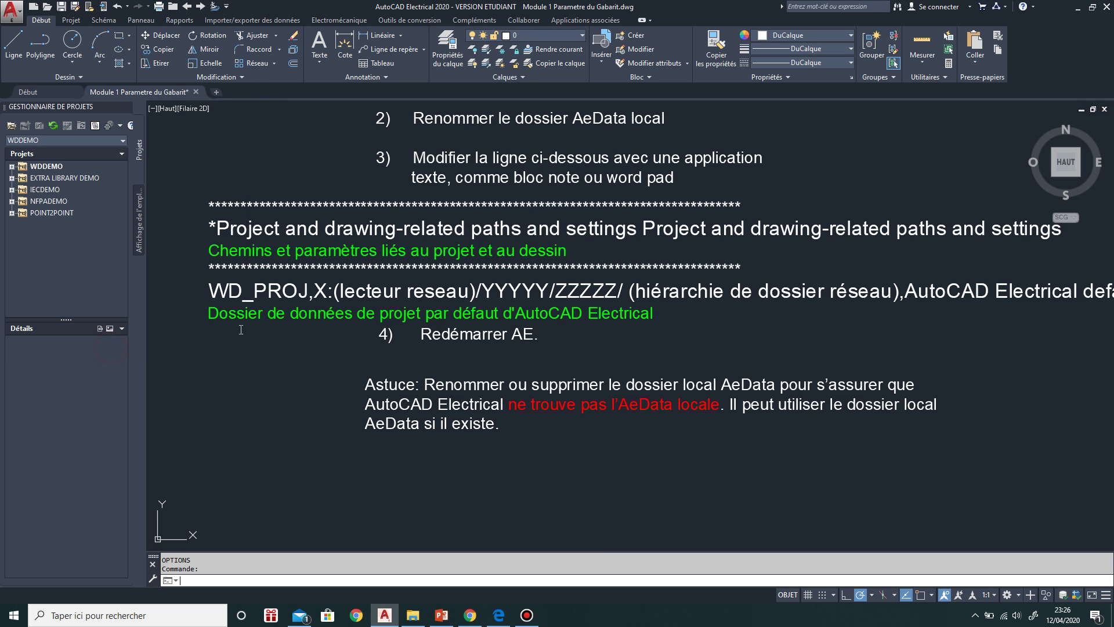
left_click(340, 200)
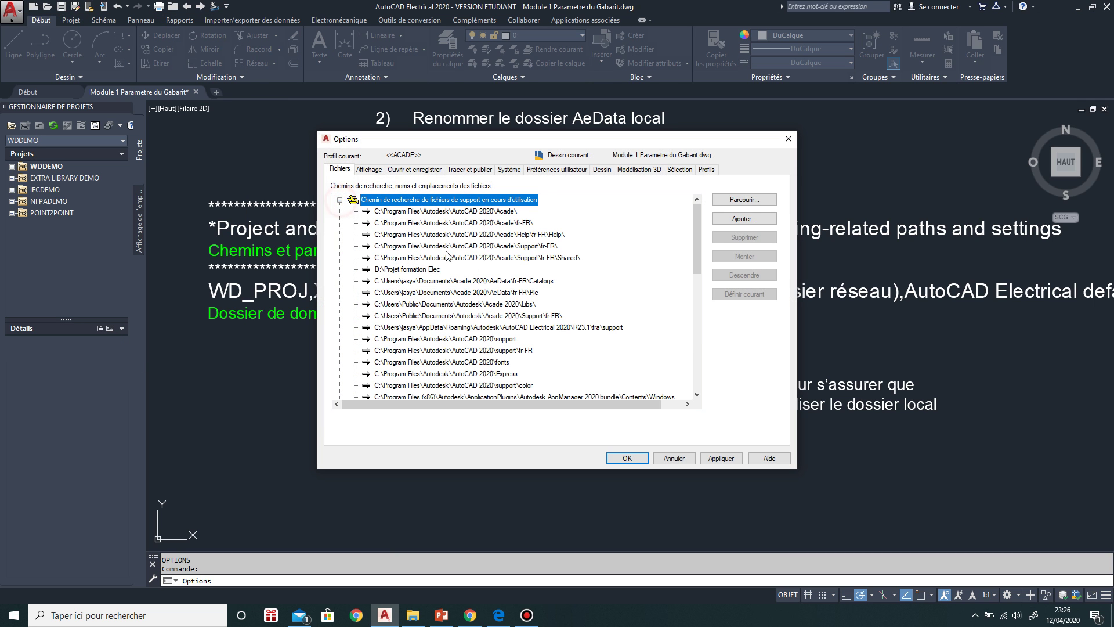
left_click(437, 272)
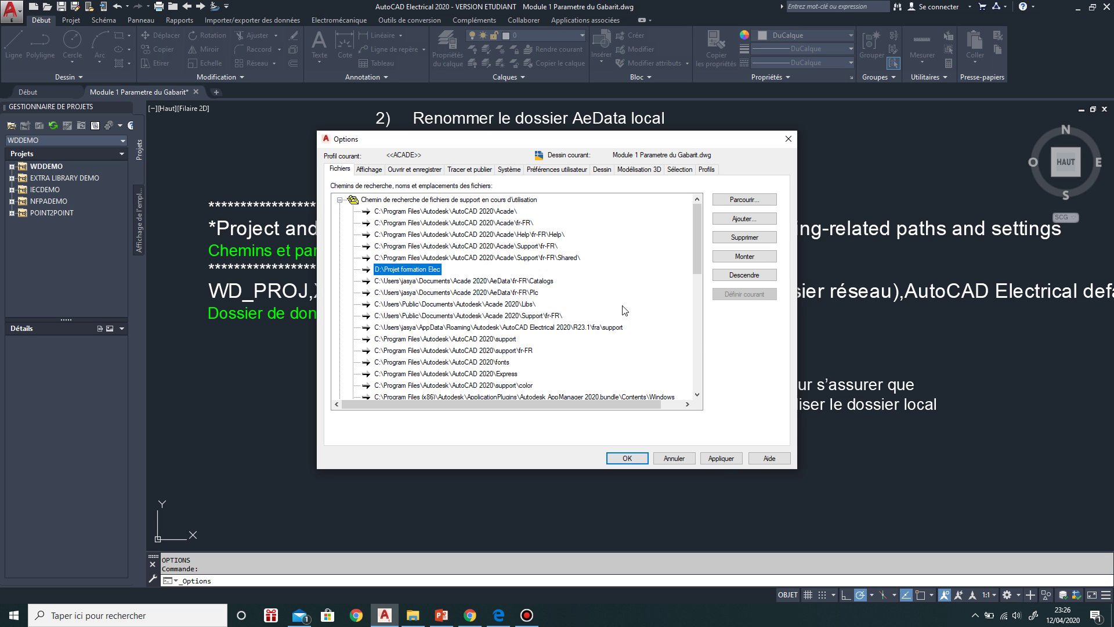
left_click(789, 139)
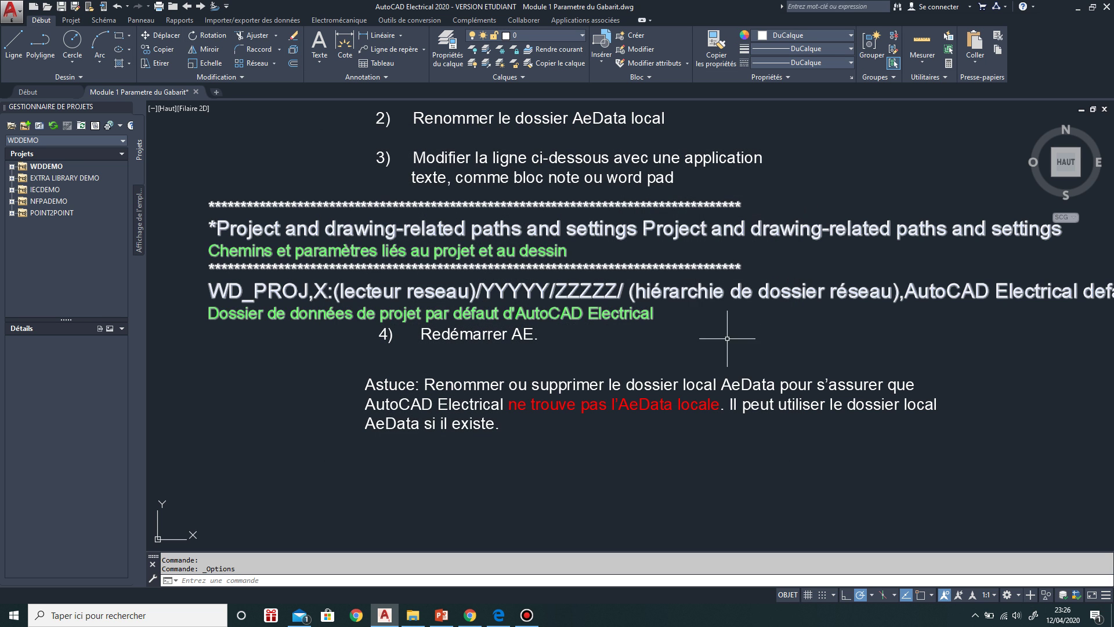
Restart AutoCAD Electrical without saving the changes to Module 1 Parametre du Gabarit and start a new drawing.
middle_click_drag(636, 423, 635, 394)
scroll(453, 382, "up", 4)
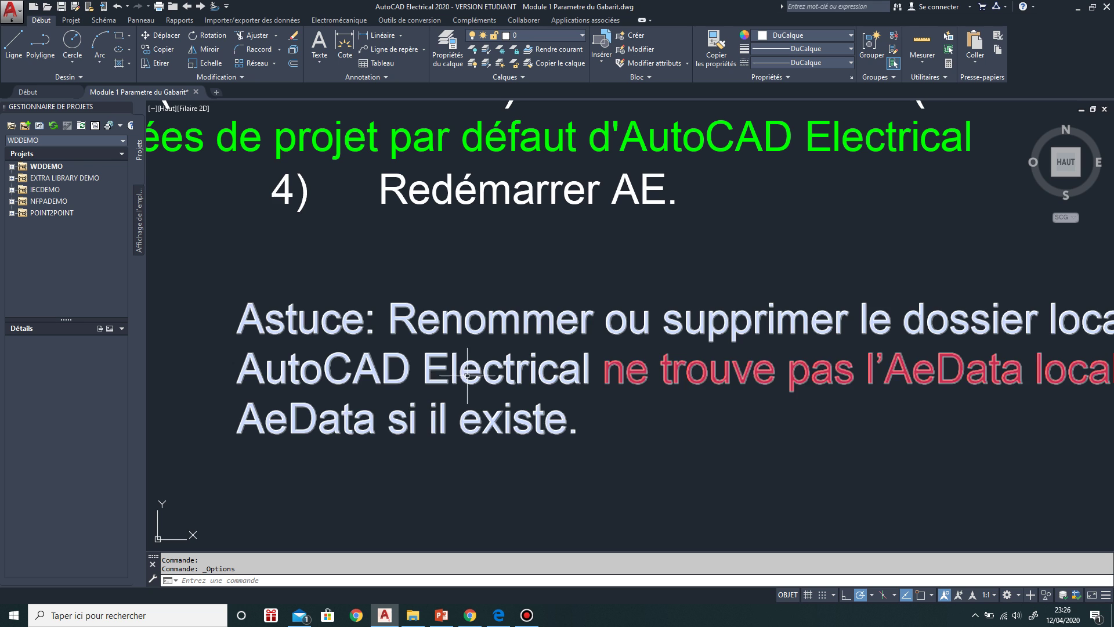
scroll(521, 387, "down", 4)
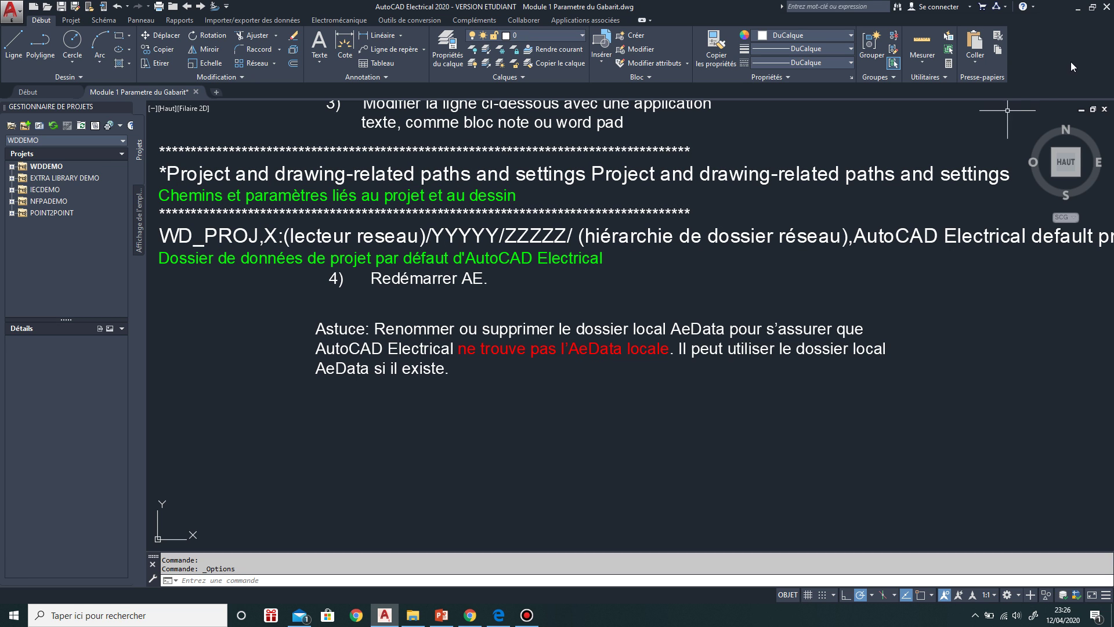
left_click(1107, 7)
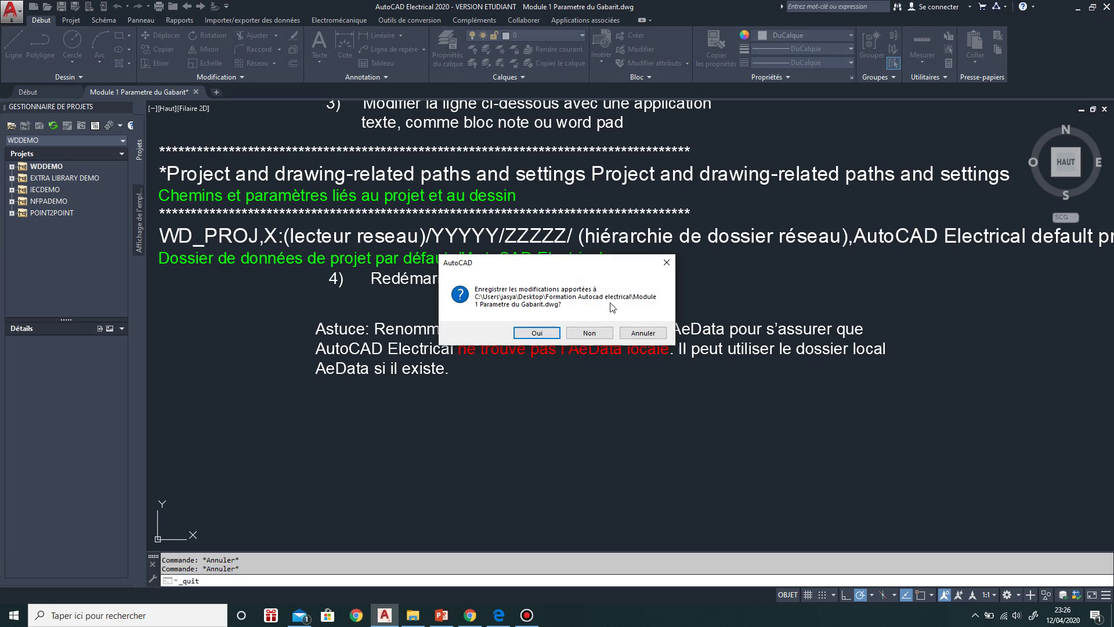
left_click(586, 337)
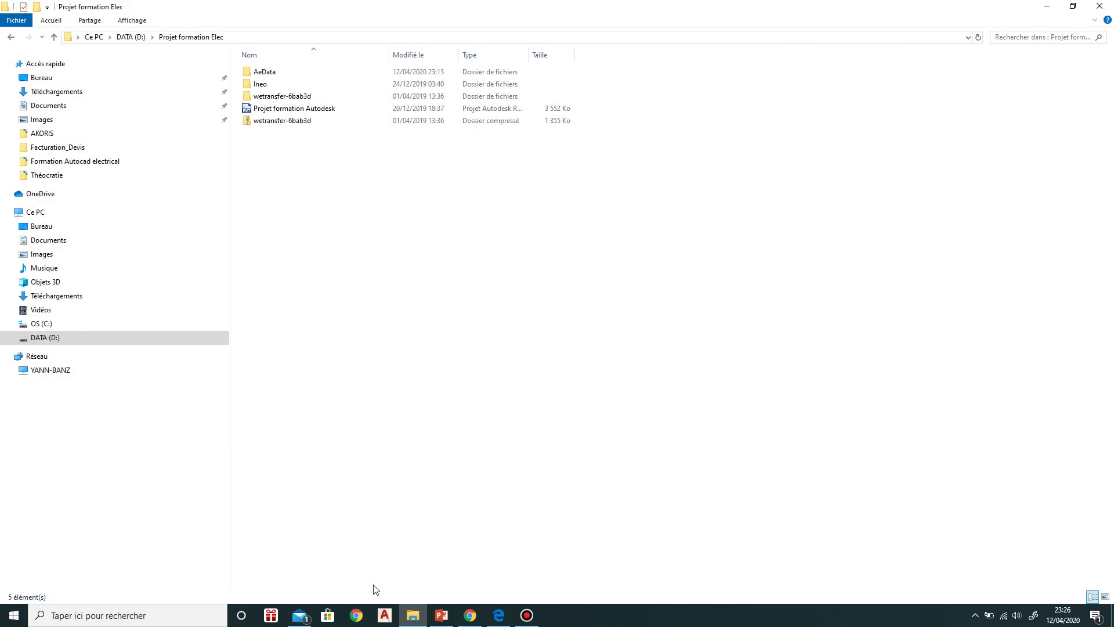
left_click(385, 616)
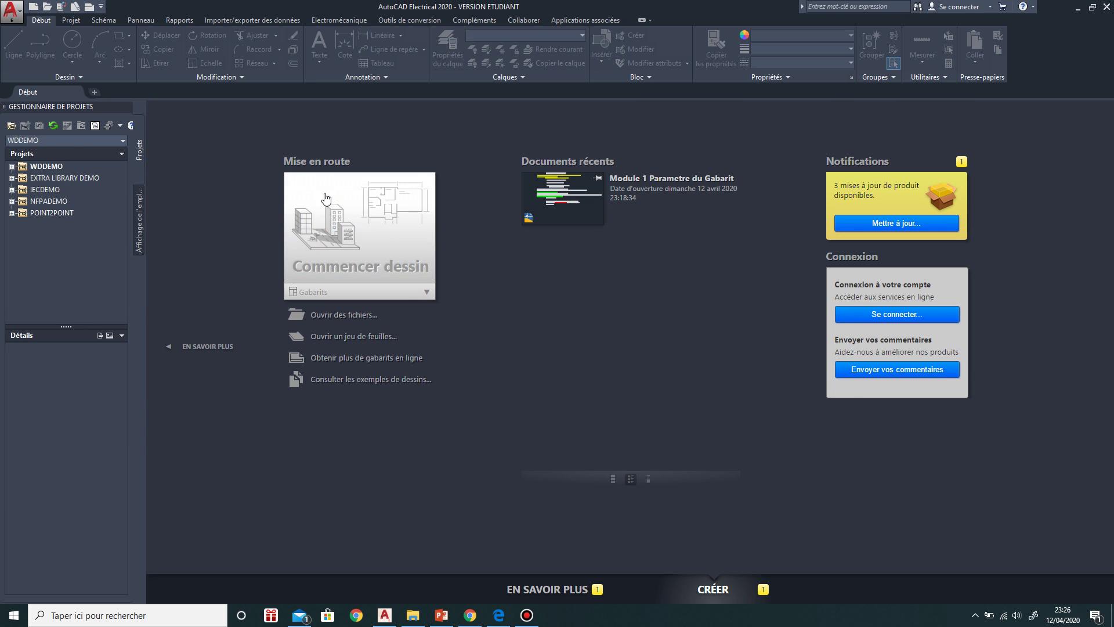
left_click(398, 243)
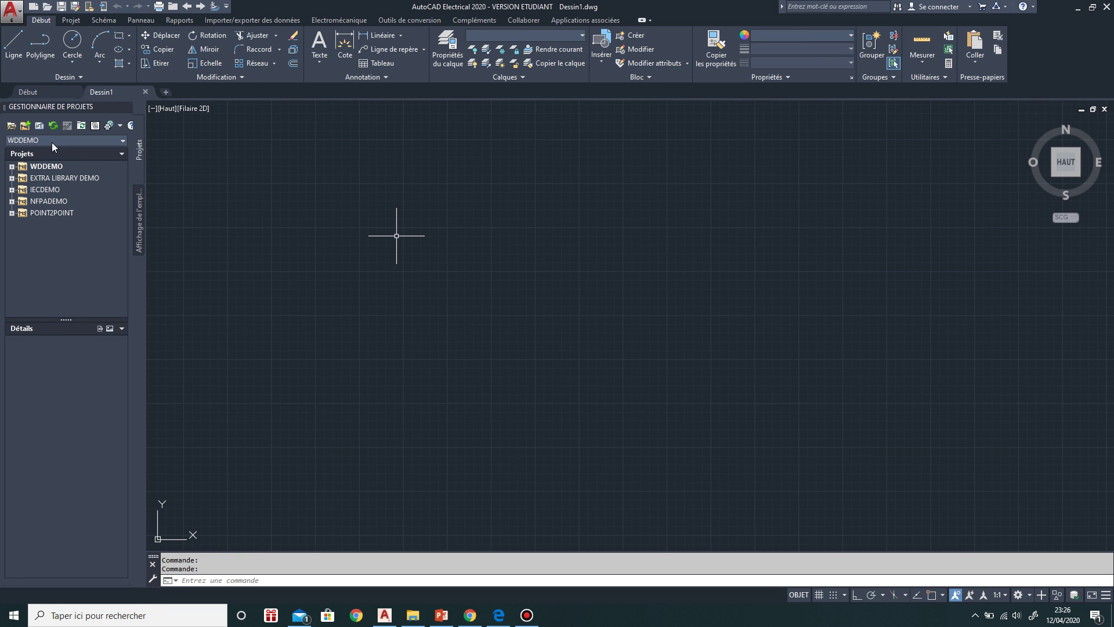
Open the new project dialog, examine the default project location path, and close it without creating a project.
left_click(26, 128)
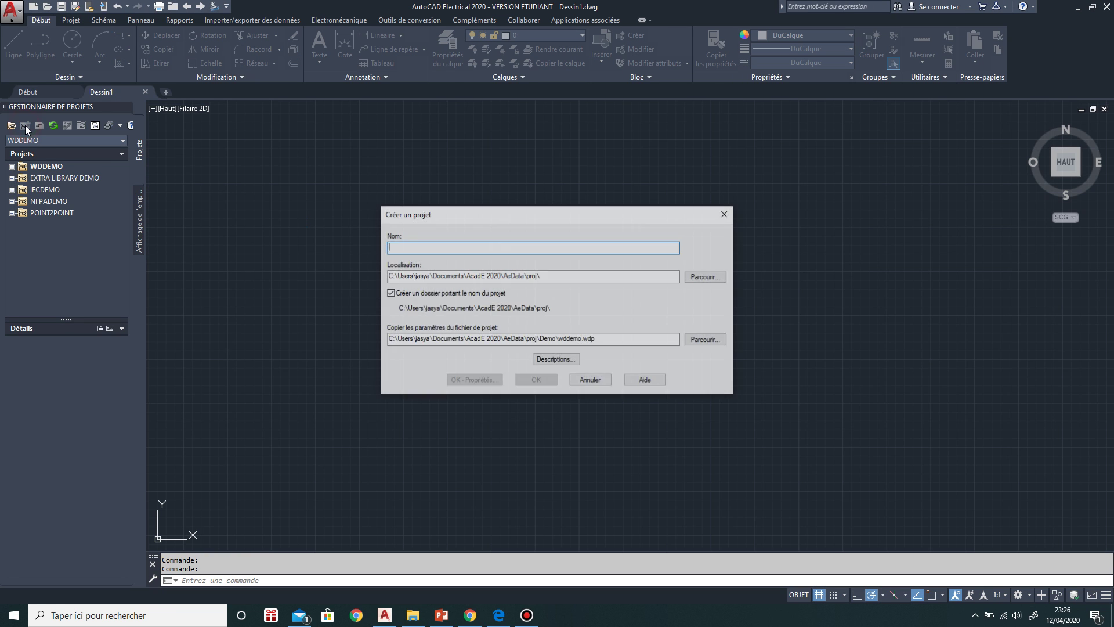
left_click_drag(550, 276, 367, 286)
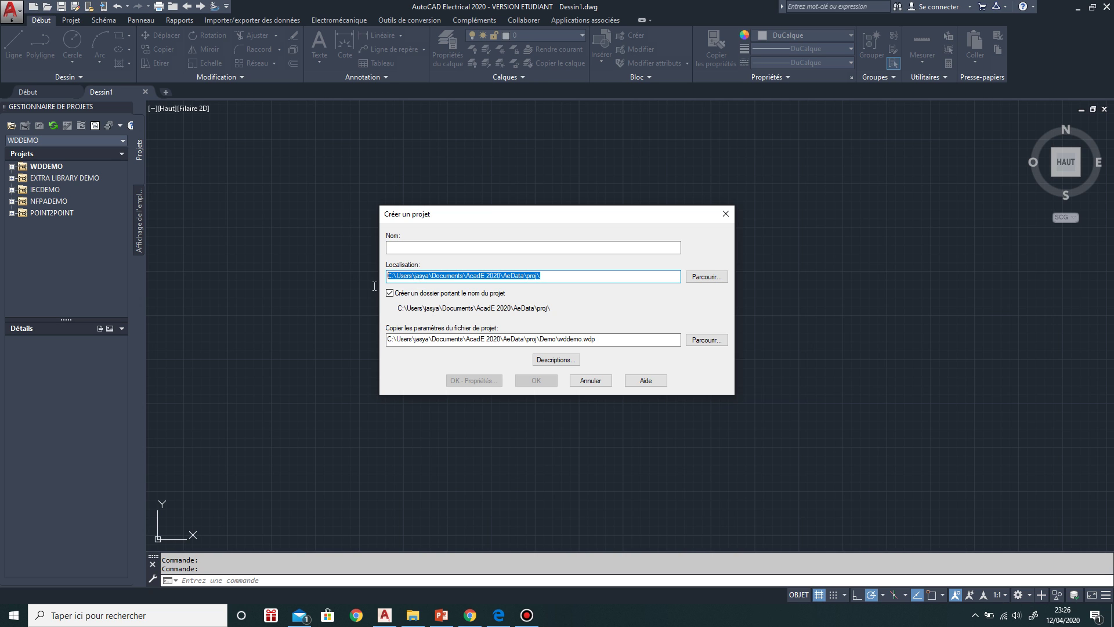
left_click_drag(565, 276, 300, 280)
left_click(614, 250)
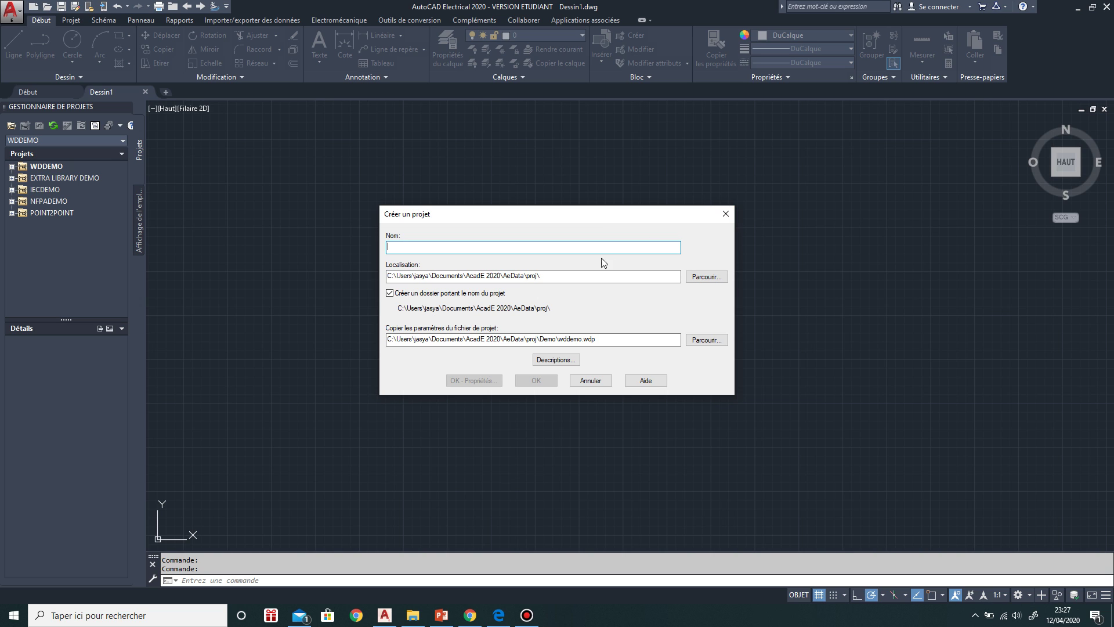
left_click(575, 275)
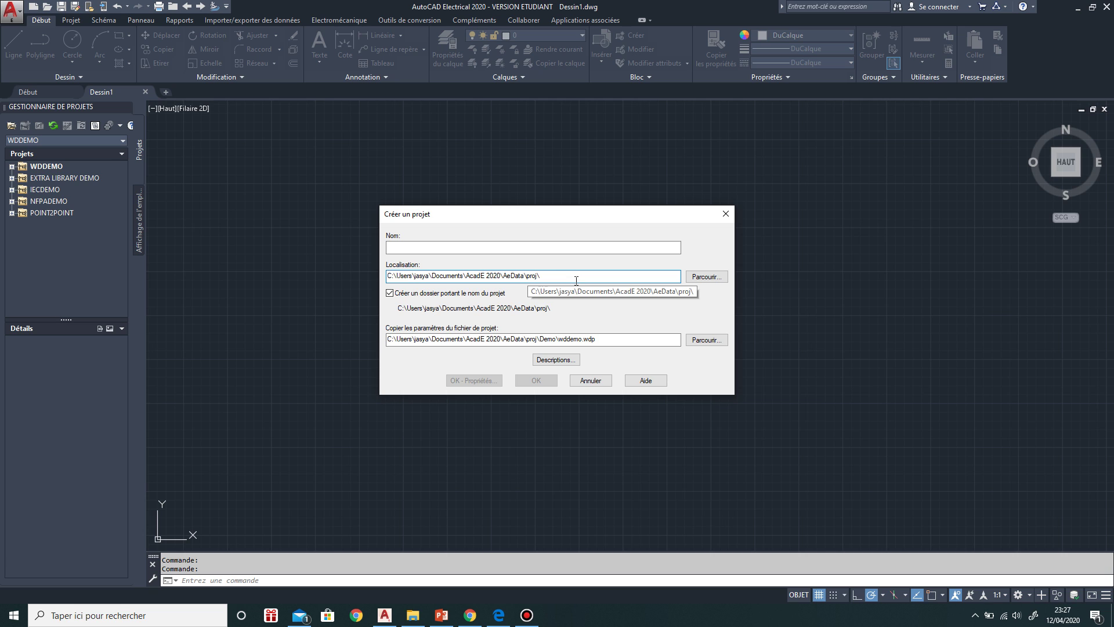
left_click(726, 214)
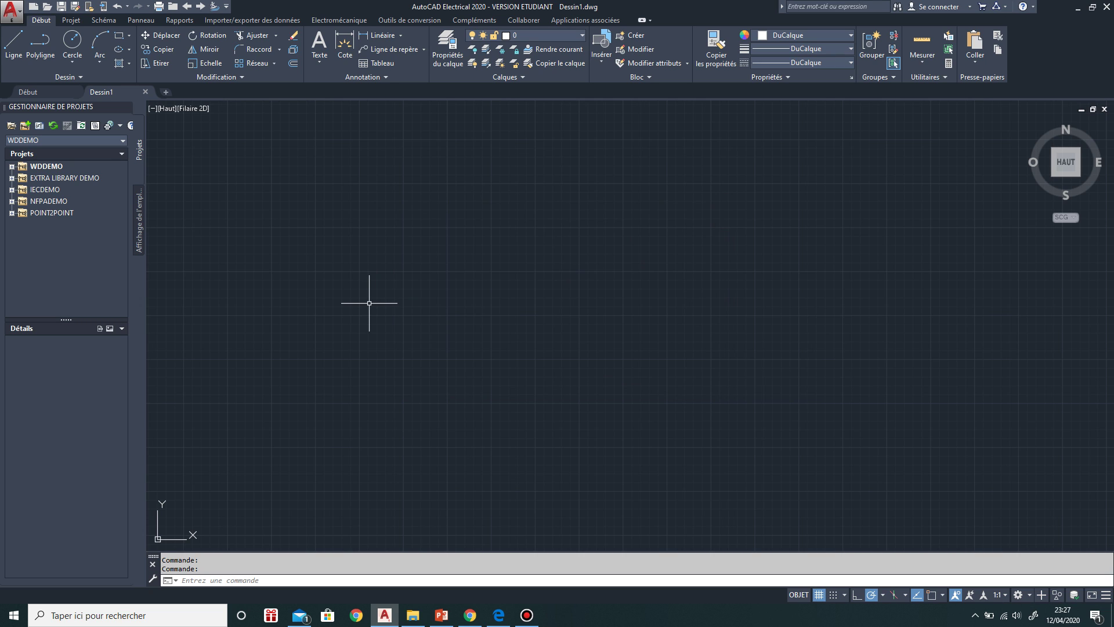
Look over the file path settings in the program options, close them unchanged, and exit AutoCAD Electrical.
left_click(12, 11)
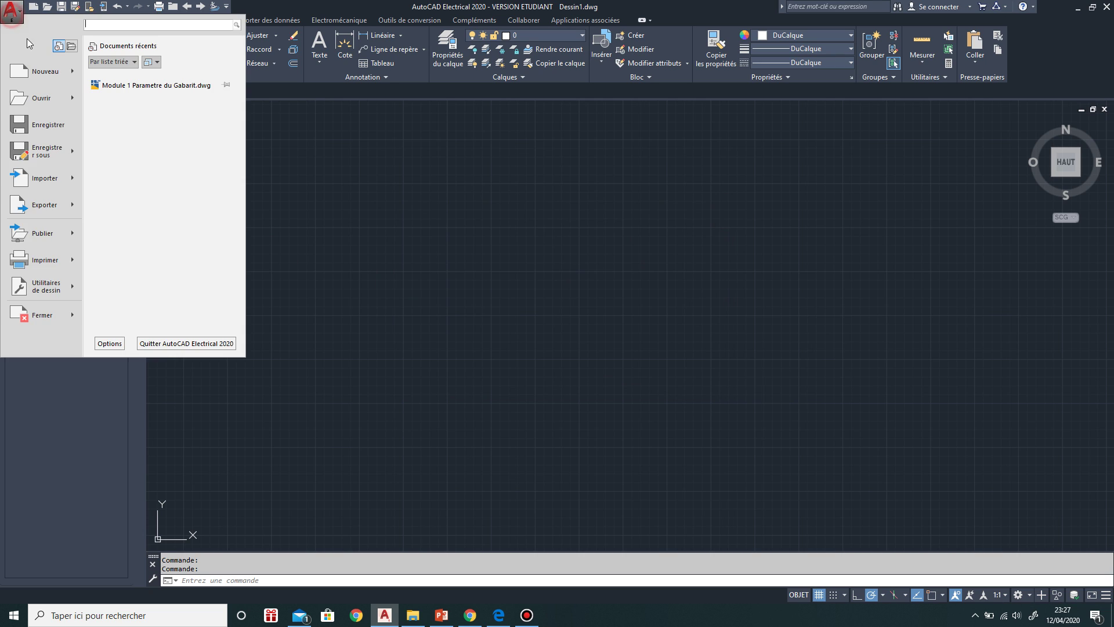
left_click(108, 343)
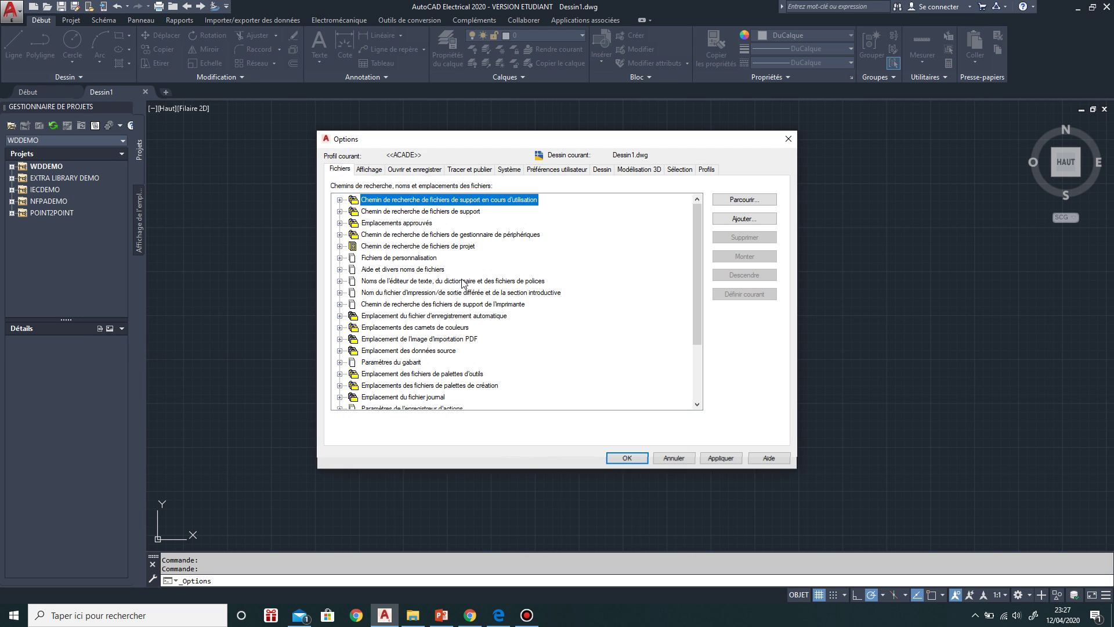
left_click(788, 140)
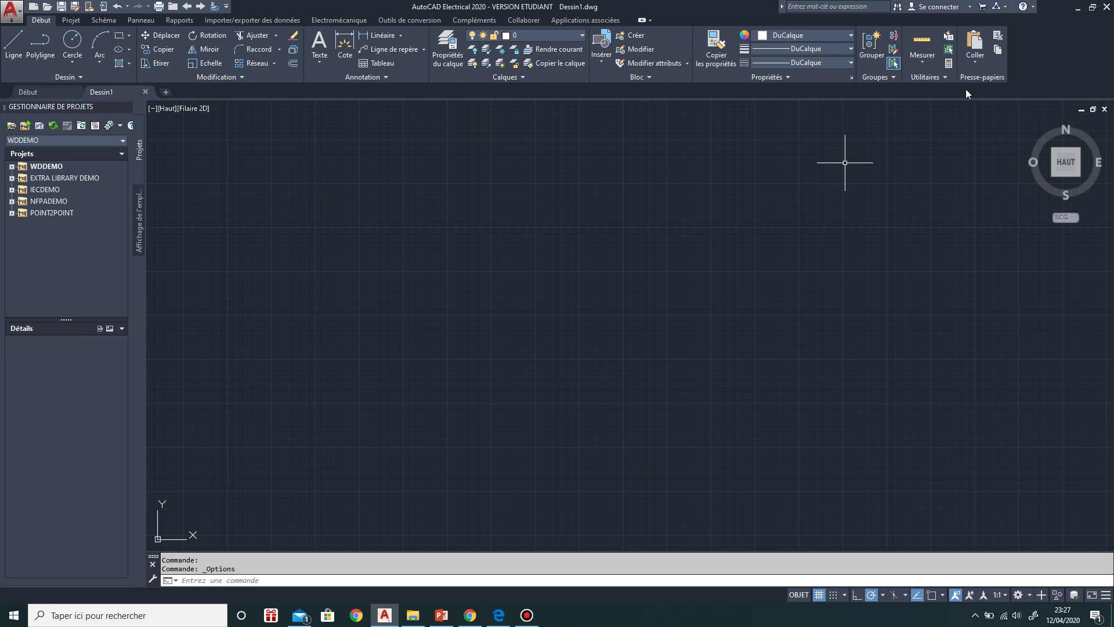
left_click(1108, 9)
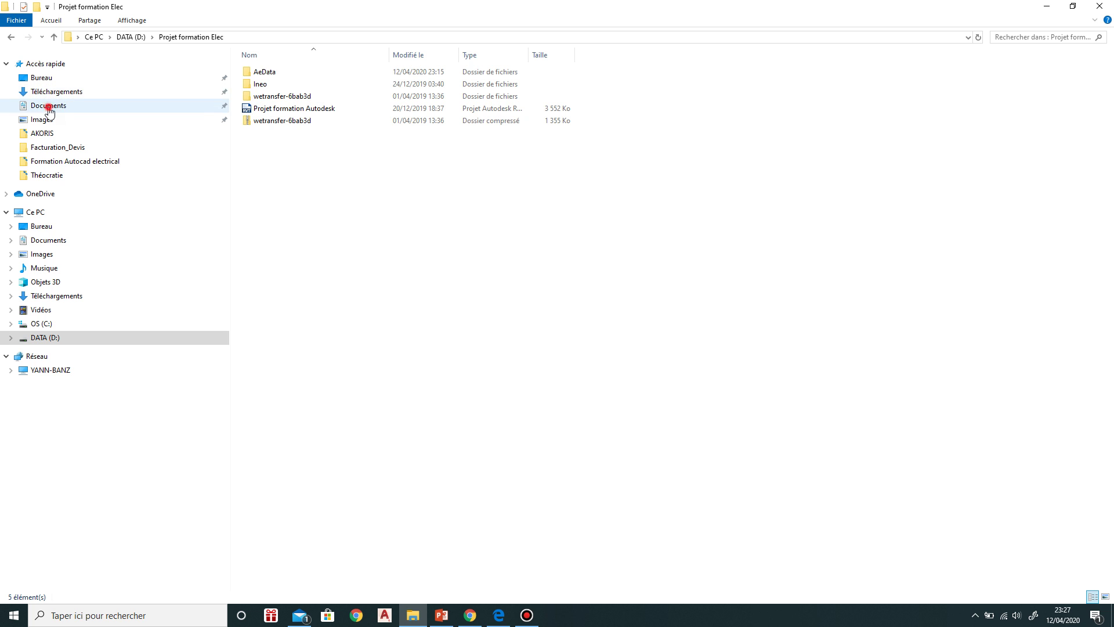
In File Explorer, go through the user's profile on drive C: to Documents and open the Acade 2020 folder.
left_click(51, 107)
double_click(40, 214)
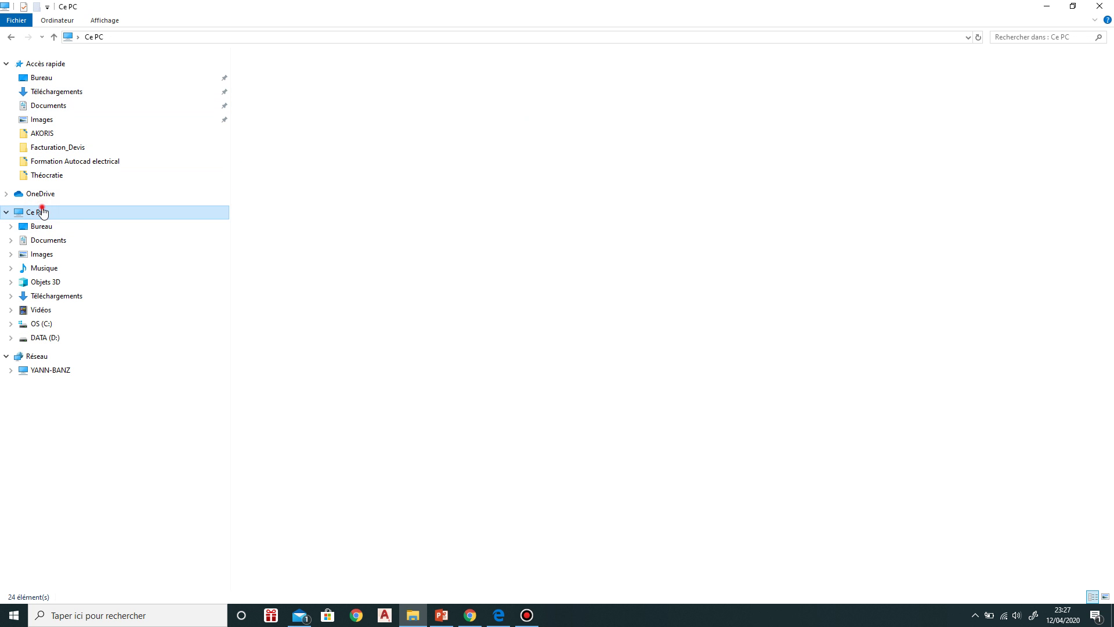
double_click(340, 174)
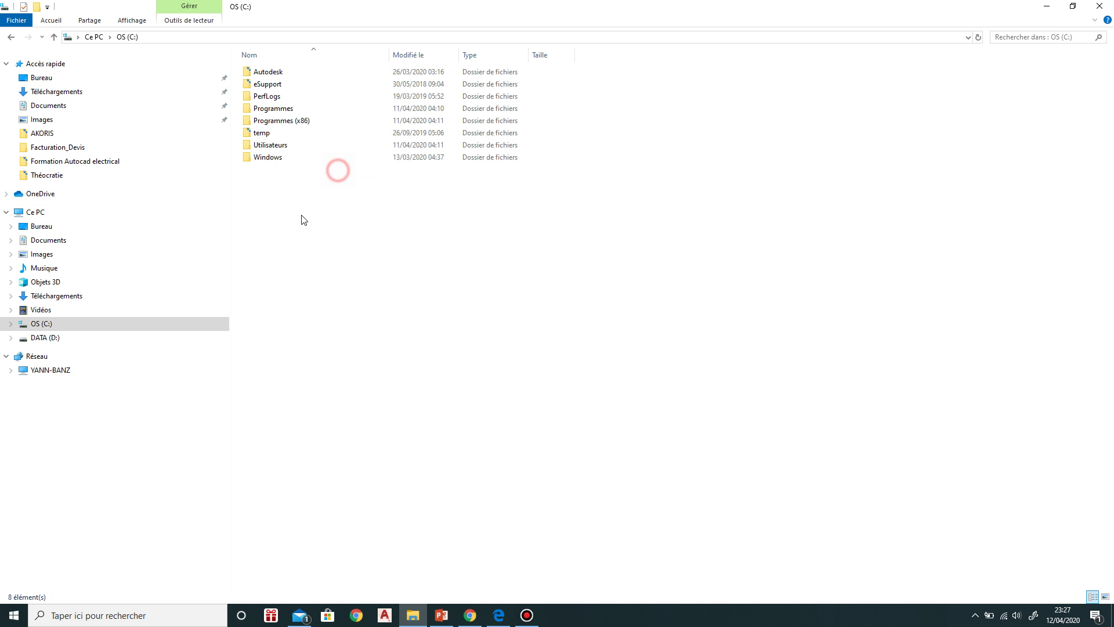
double_click(270, 144)
double_click(281, 85)
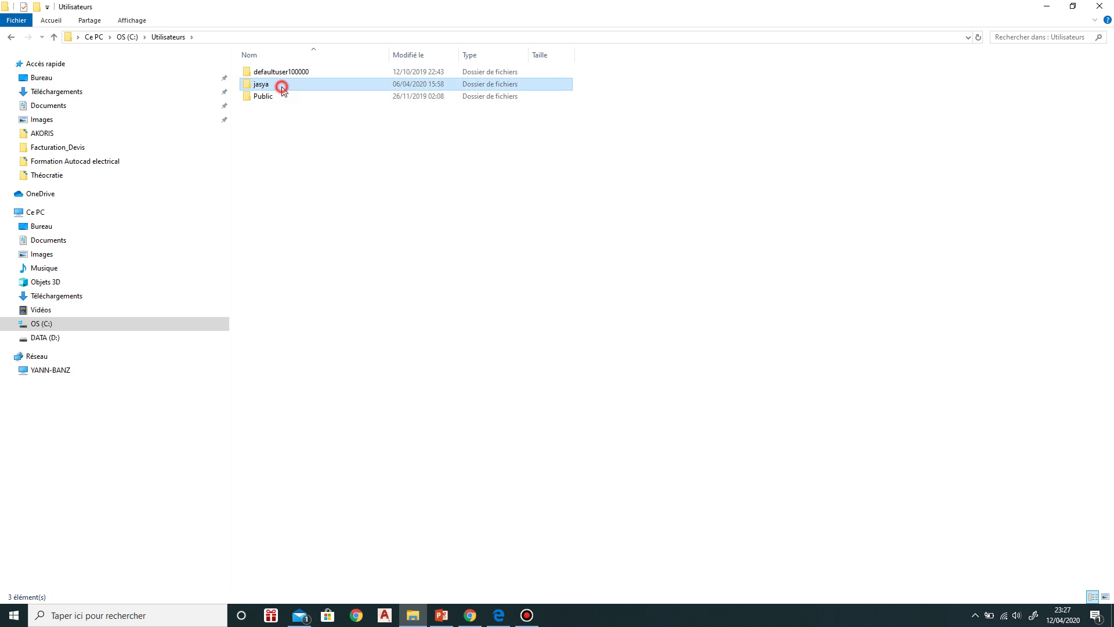
double_click(272, 95)
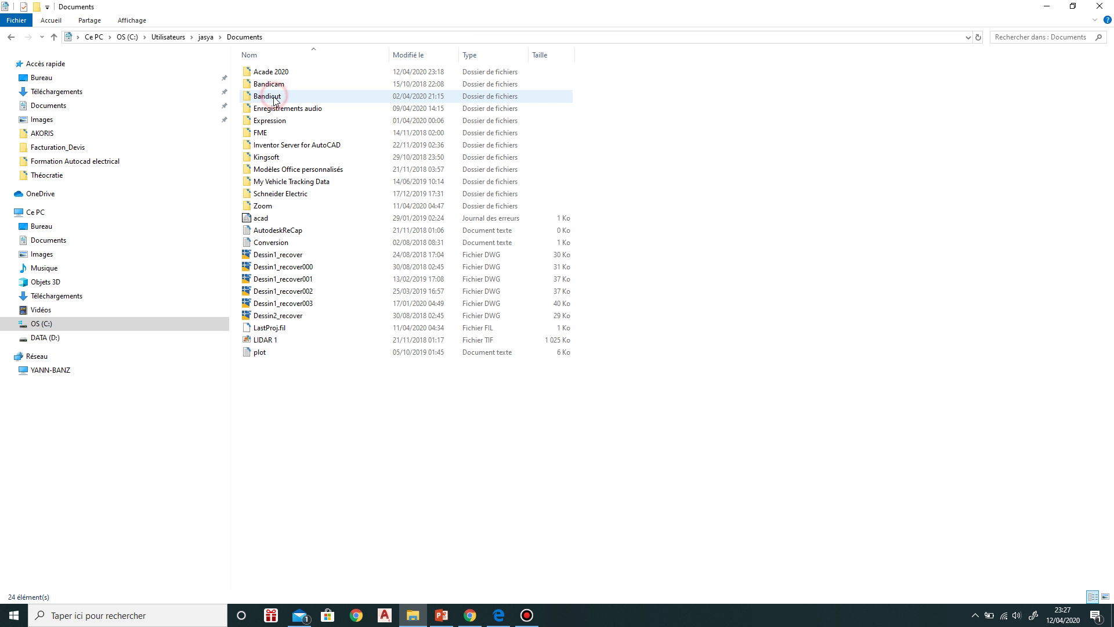
left_click(289, 74)
right_click(289, 74)
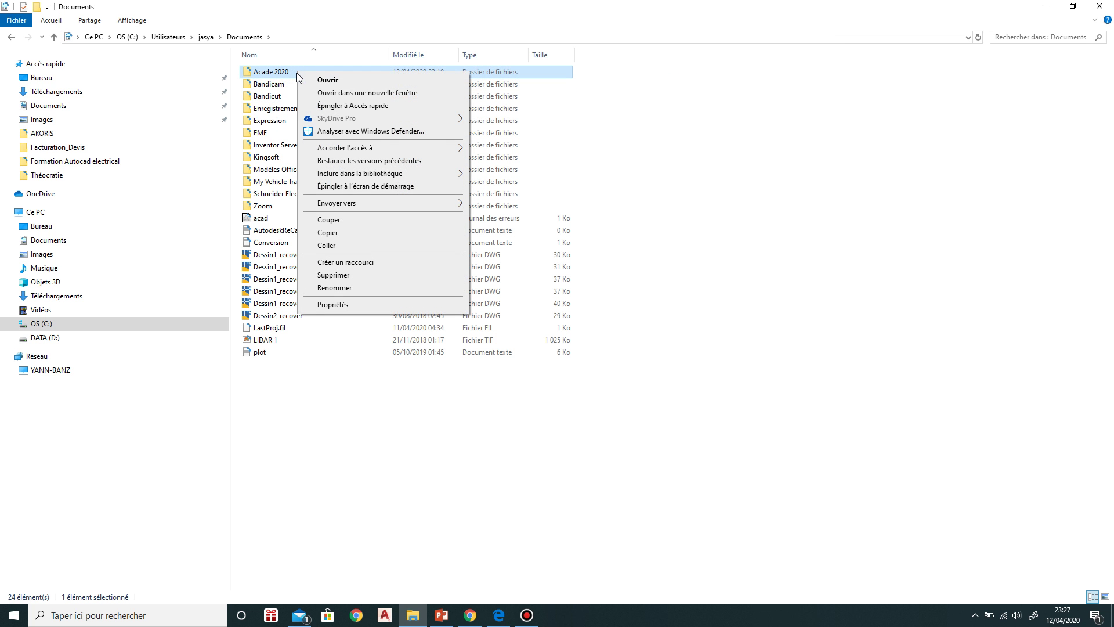
left_click(283, 74)
double_click(290, 74)
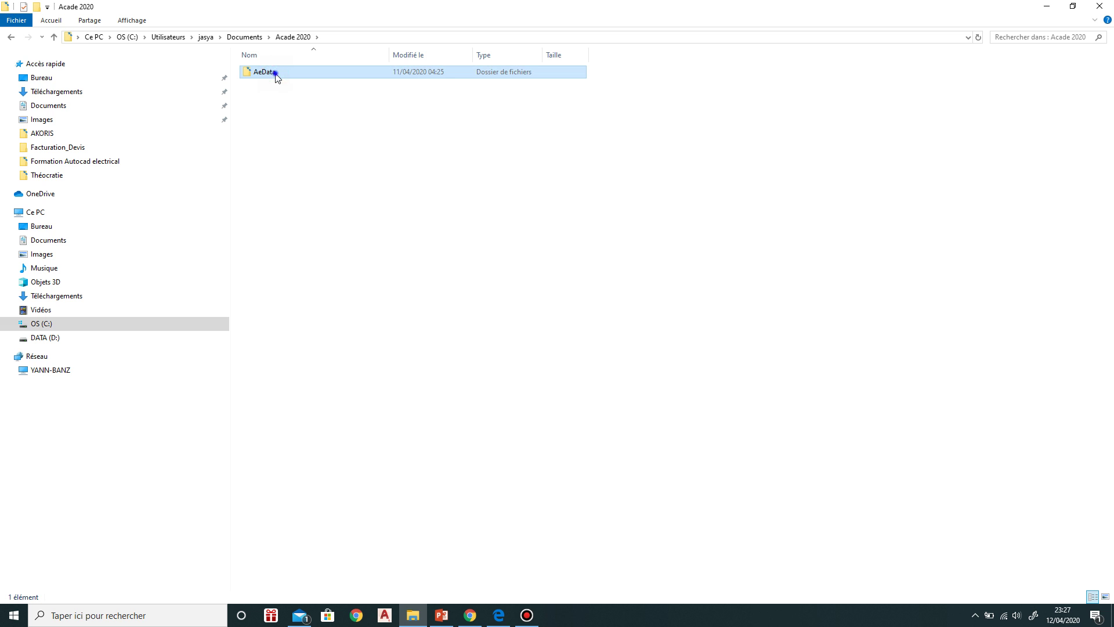
Rename the AeData folder inside Acade 2020 as AeData_Loc.
right_click(276, 74)
left_click(309, 289)
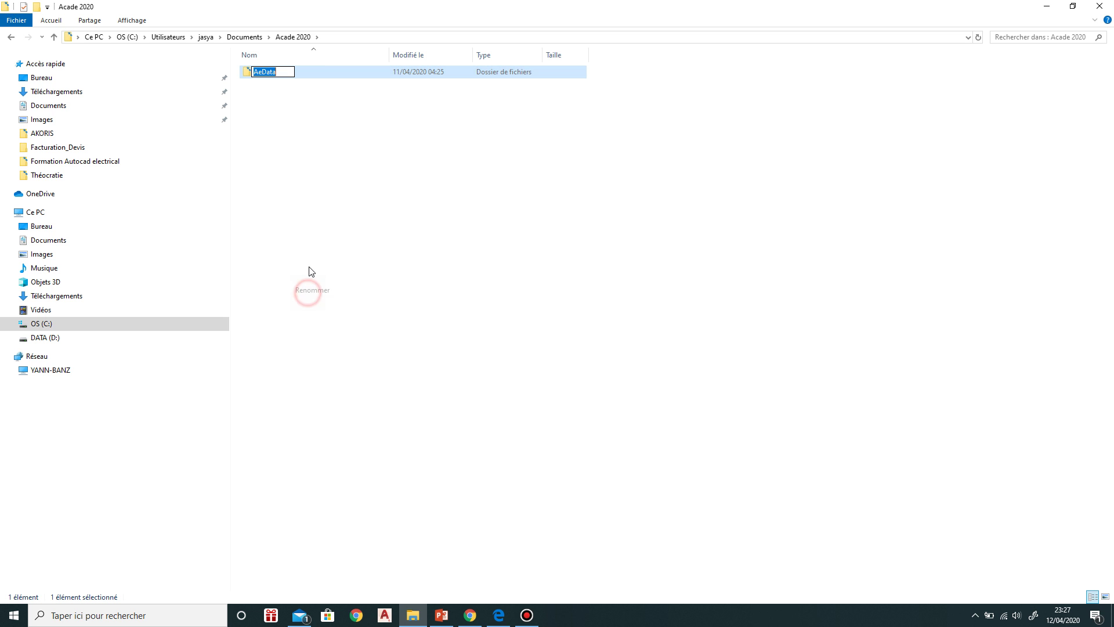
left_click(287, 75)
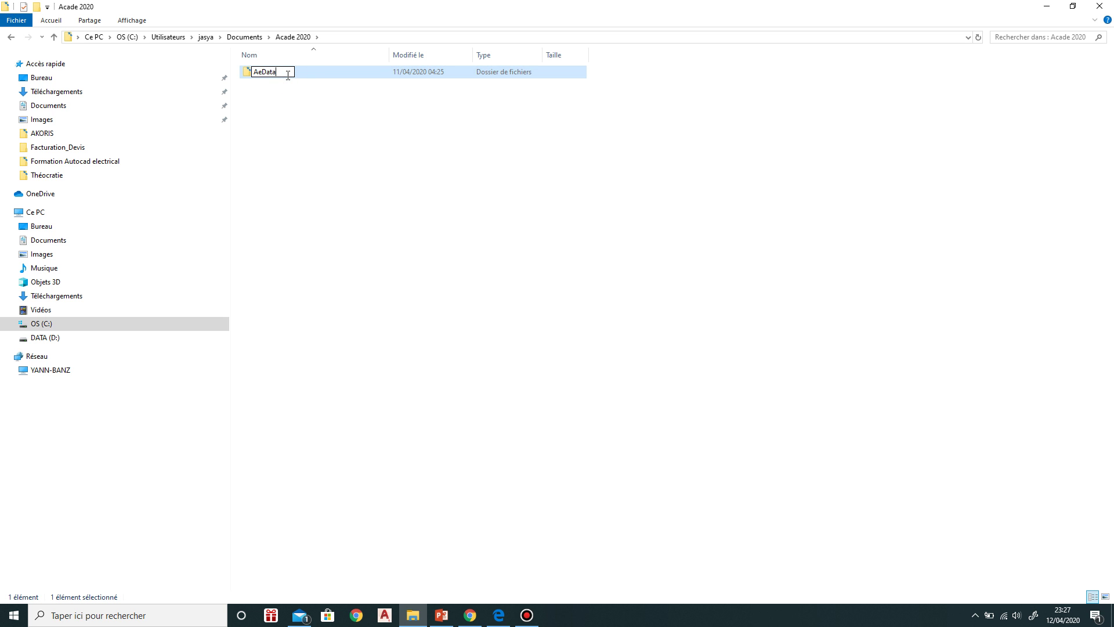
type("_Loc")
left_click(306, 115)
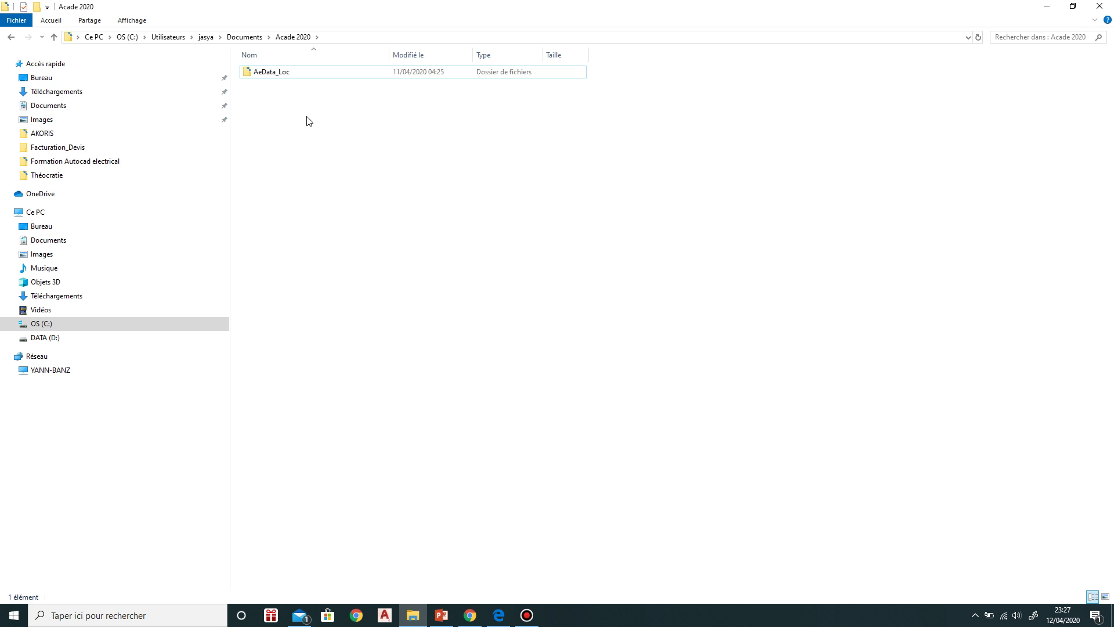
Close the File Explorer window, minimize the PowerPoint presentation, and launch AutoCAD Electrical again.
left_click(1099, 6)
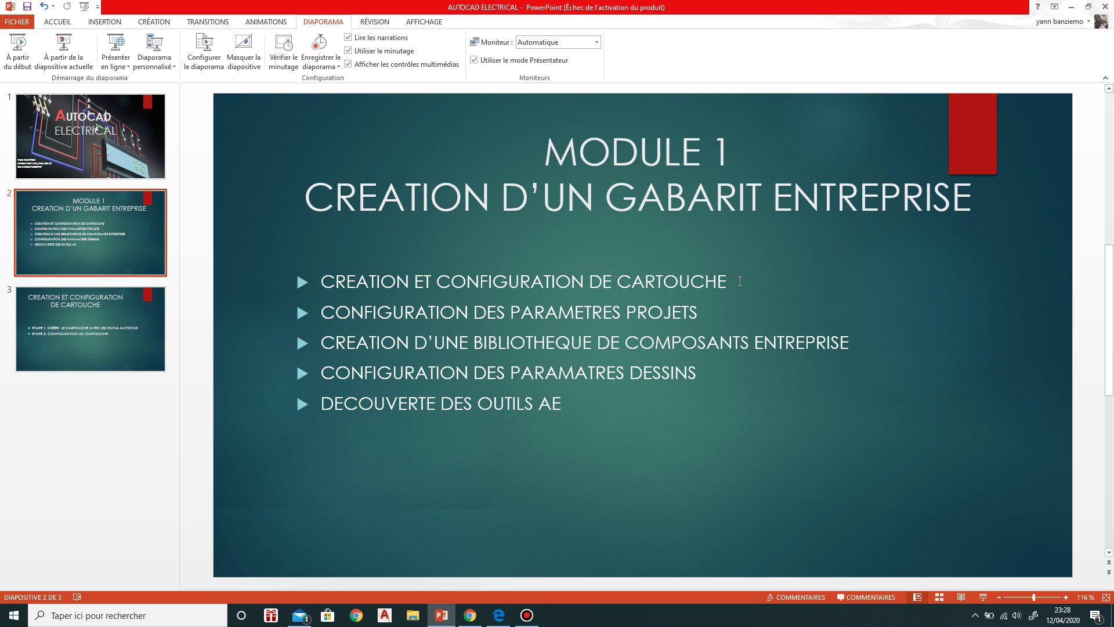
left_click(1071, 6)
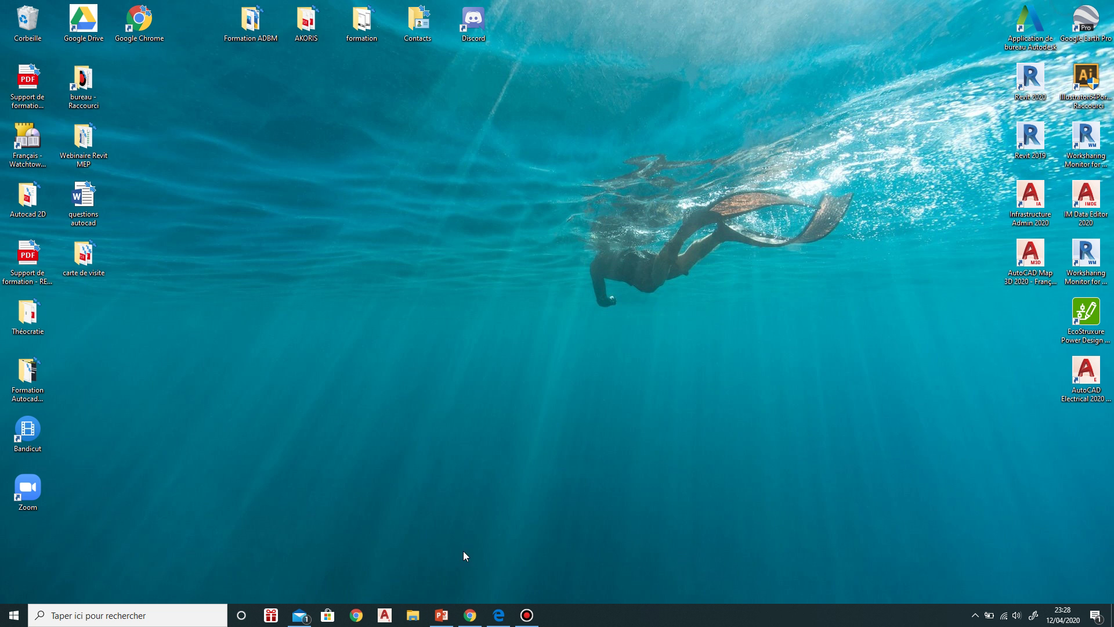
left_click(387, 618)
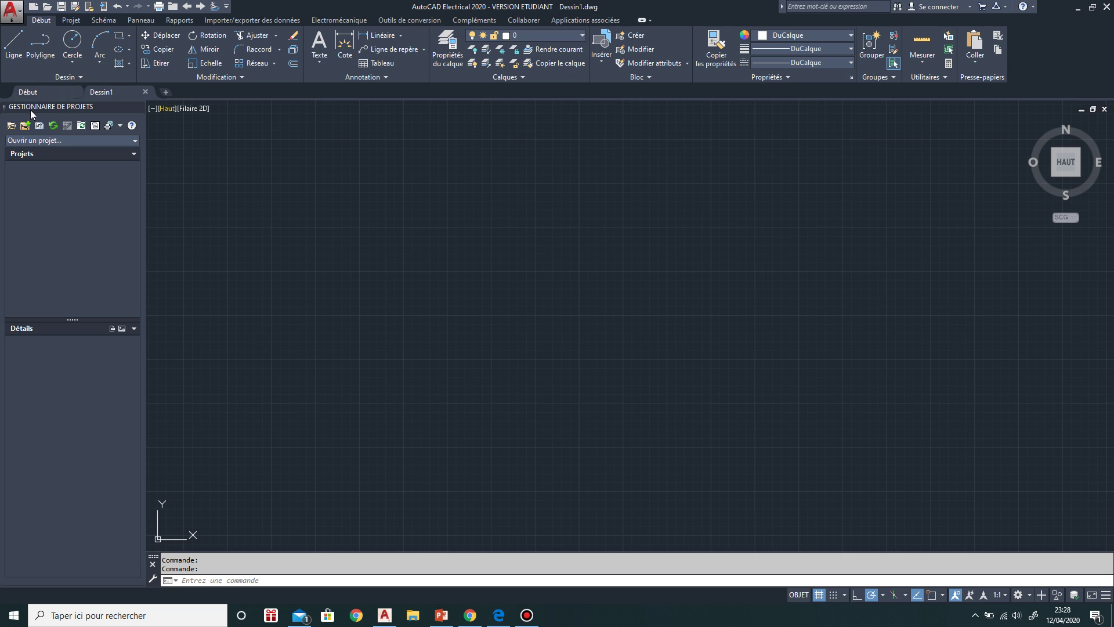
Open the new project dialog, check the default location for new projects, and close it without creating a project.
left_click(27, 126)
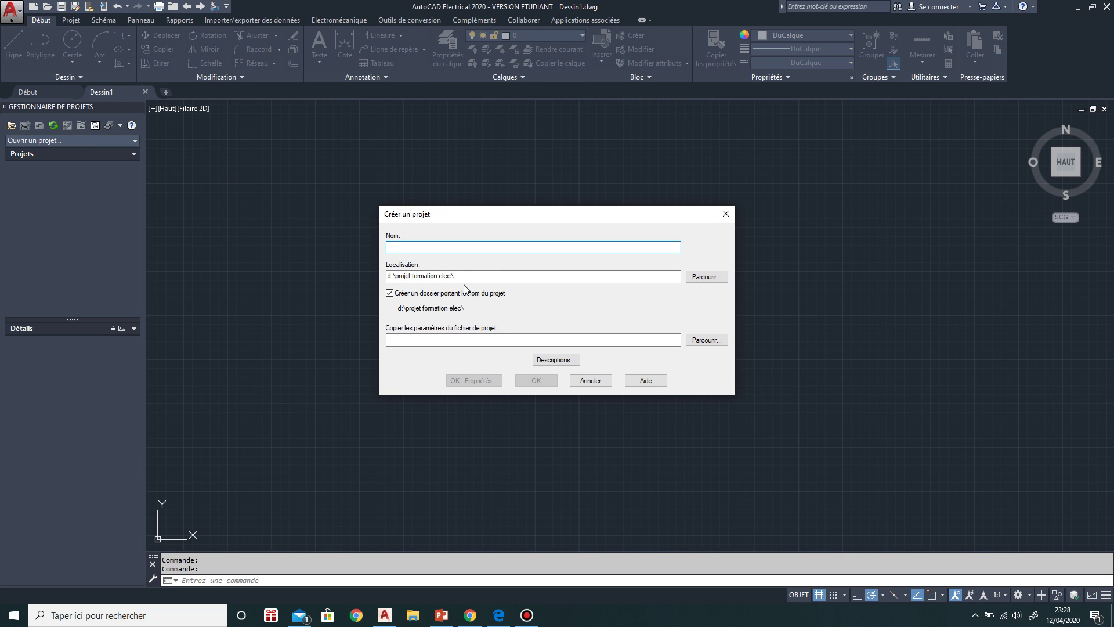
left_click(490, 277)
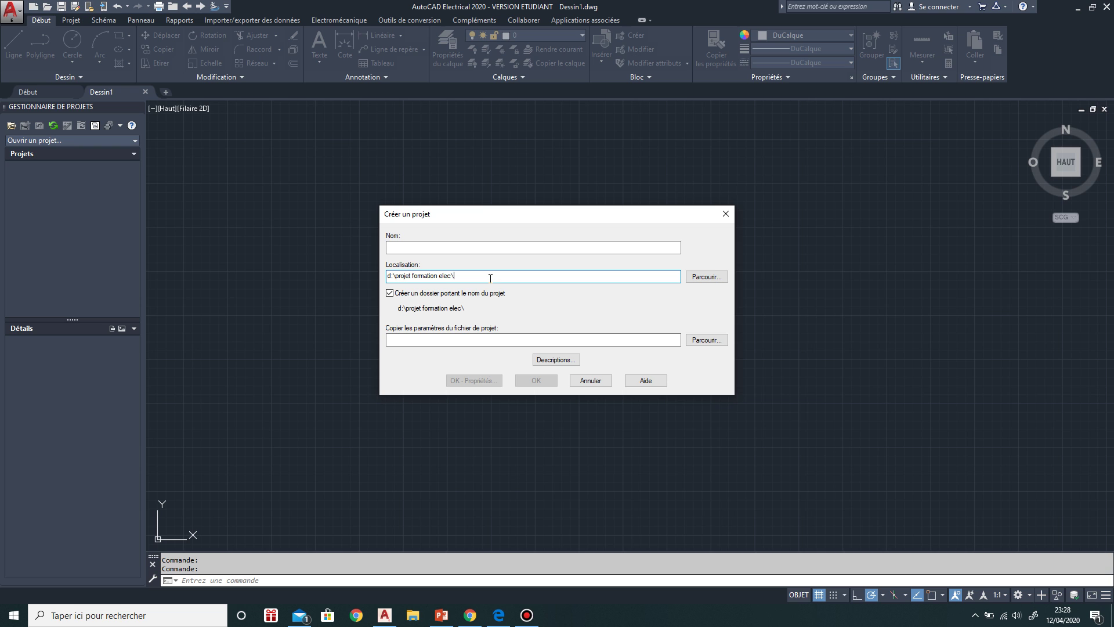
left_click(726, 213)
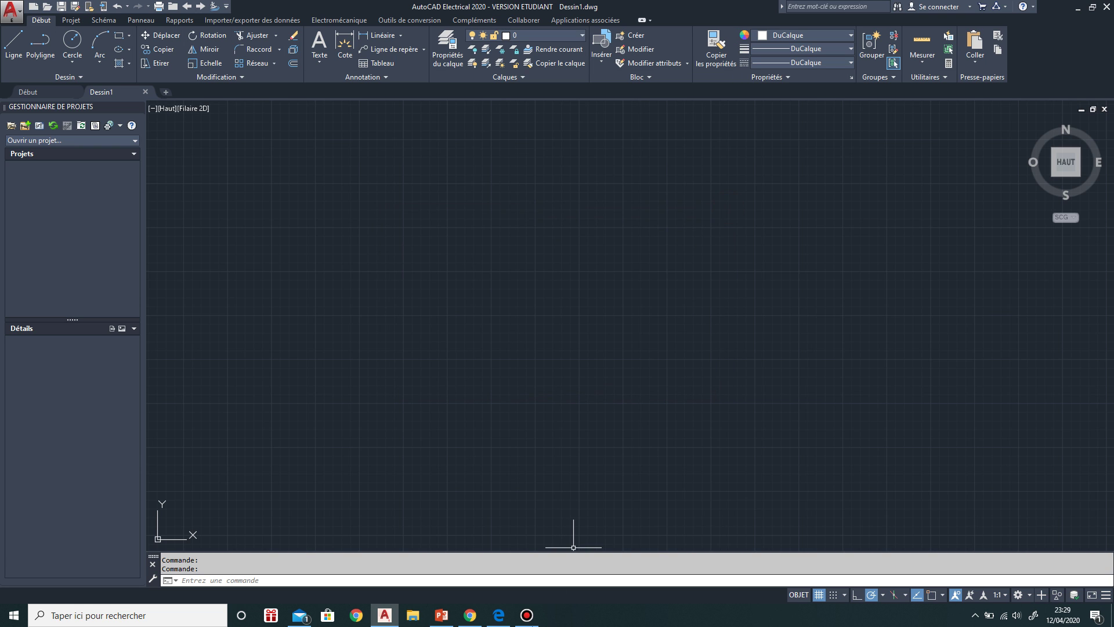